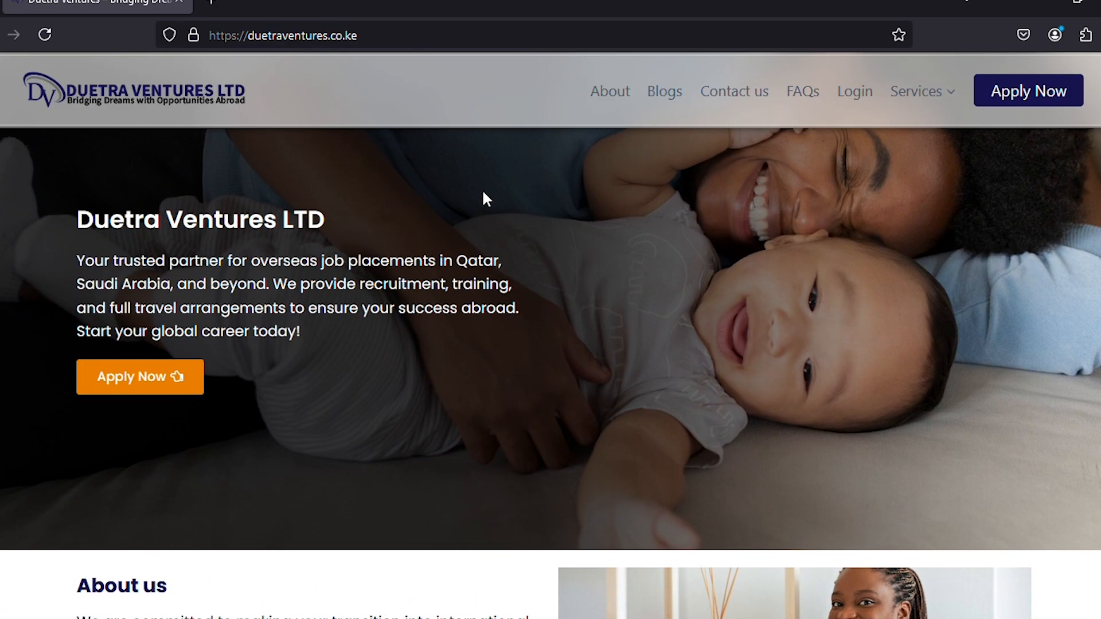
Log in with the account username and password, keep the session signed in, and save the password in Firefox.
{"action": "left_click", "coordinate": [851, 93]}
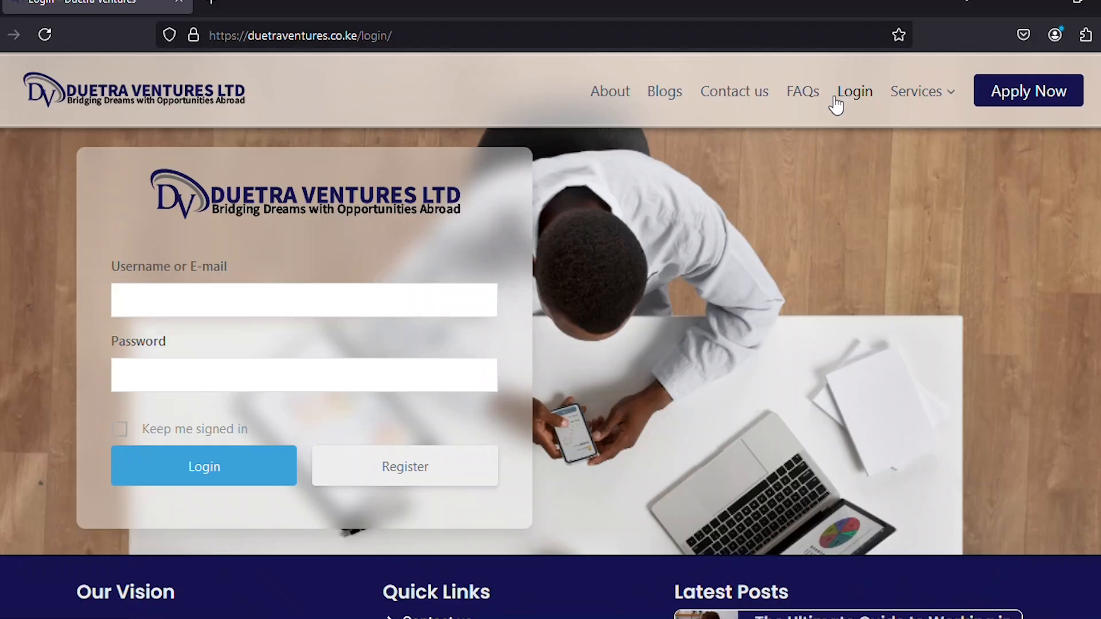
{"action": "left_click", "coordinate": [173, 298]}
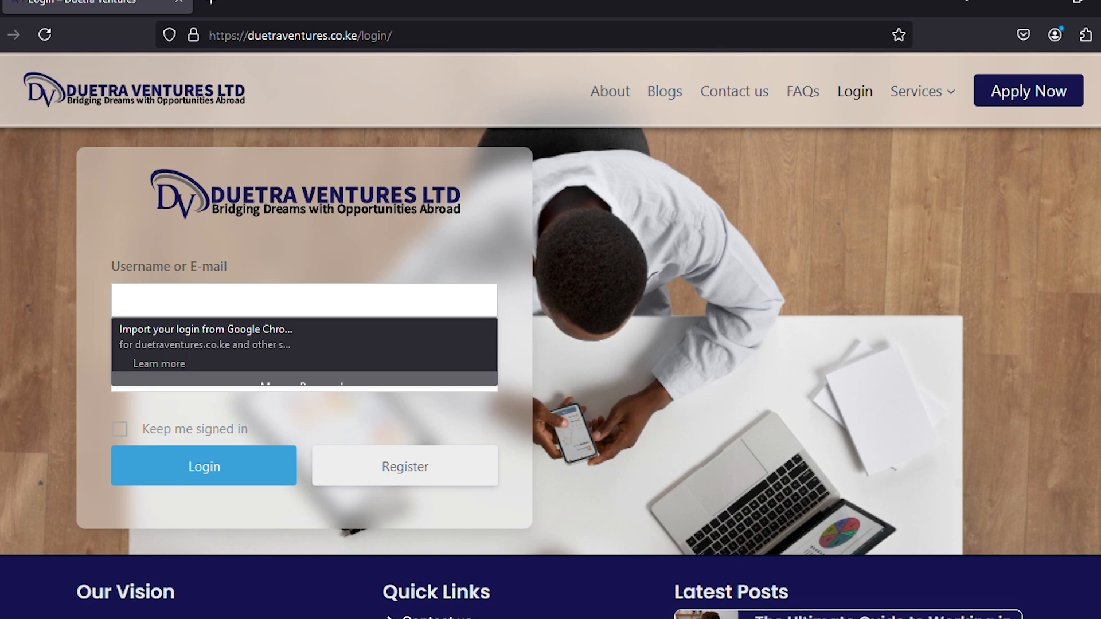
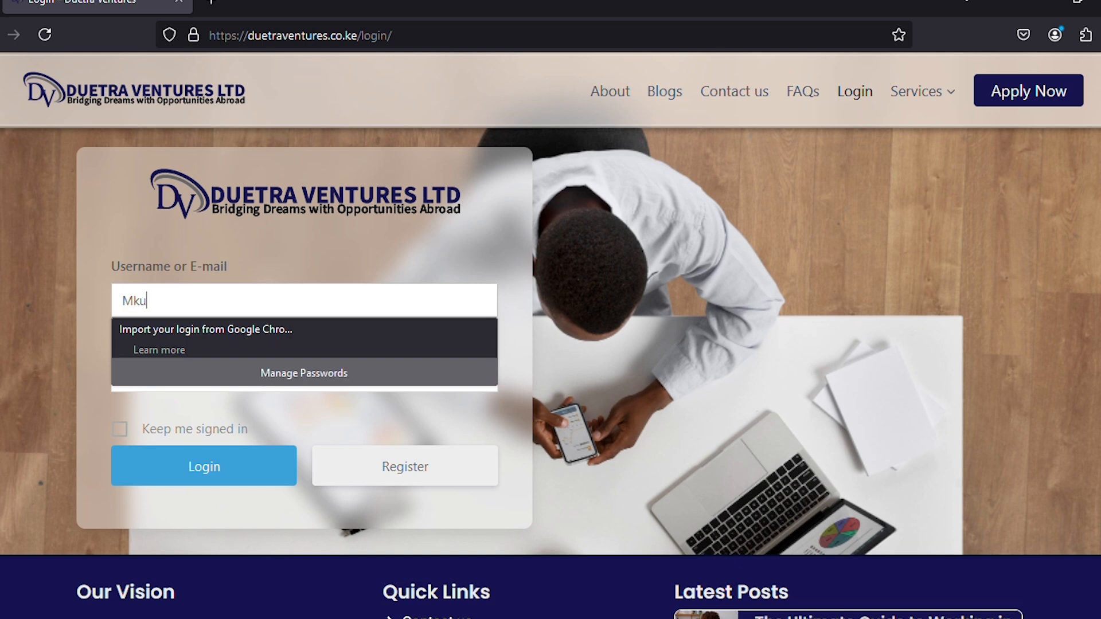
{"action": "left_click", "coordinate": [100, 300]}
{"action": "left_click", "coordinate": [159, 368]}
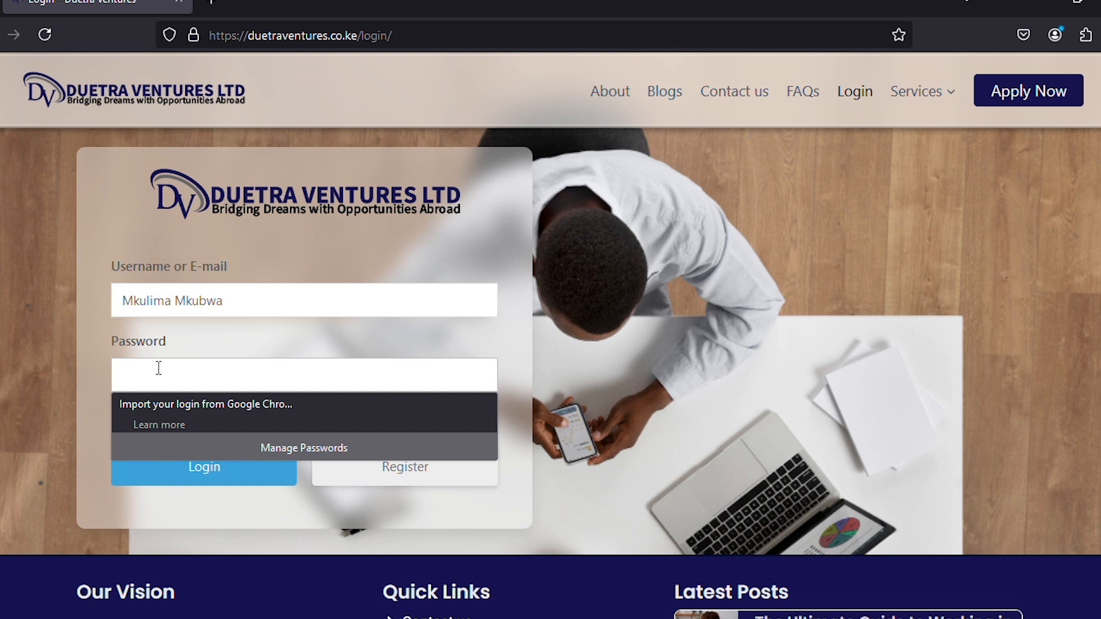
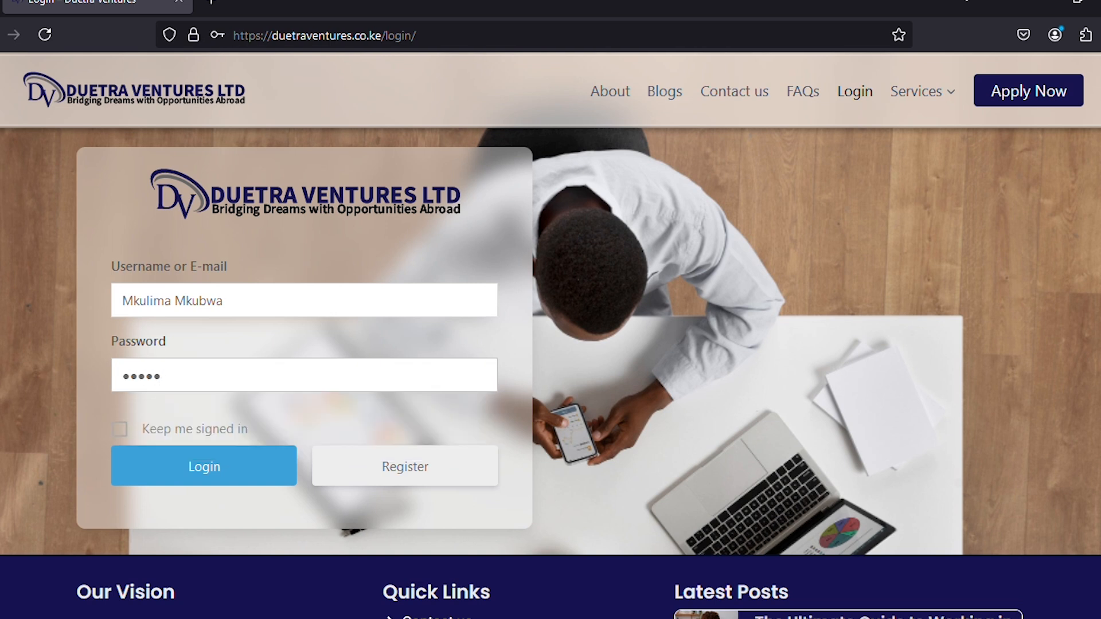
{"action": "left_click", "coordinate": [121, 431]}
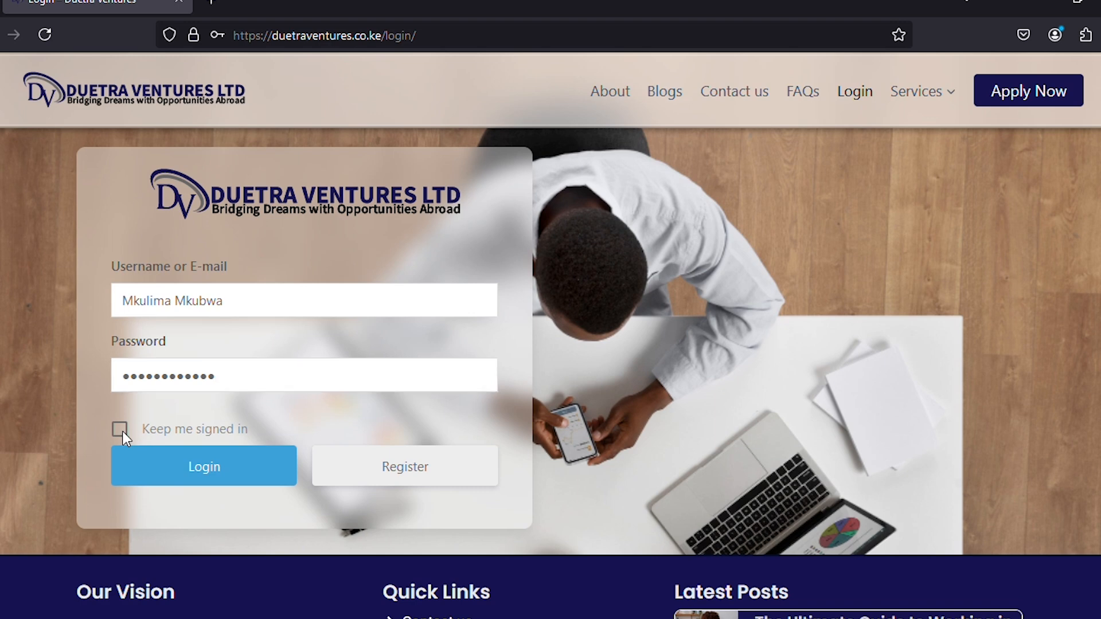
{"action": "left_click", "coordinate": [181, 469]}
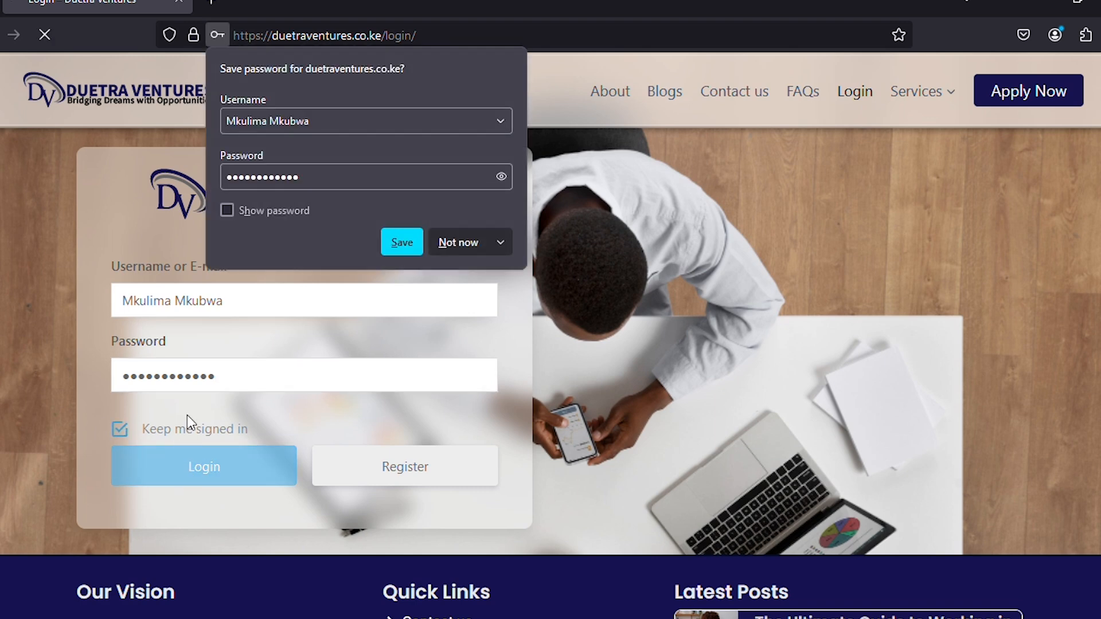
{"action": "left_click", "coordinate": [408, 243]}
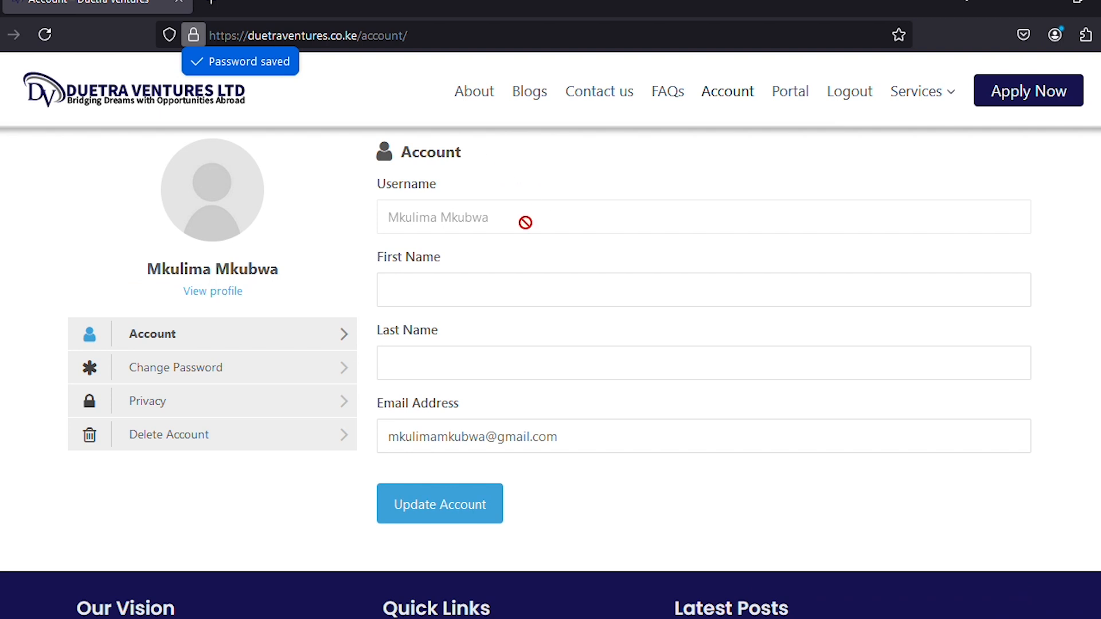
Enter the account's first and last name, save with Update Account, and view the profile.
{"action": "left_click", "coordinate": [404, 289]}
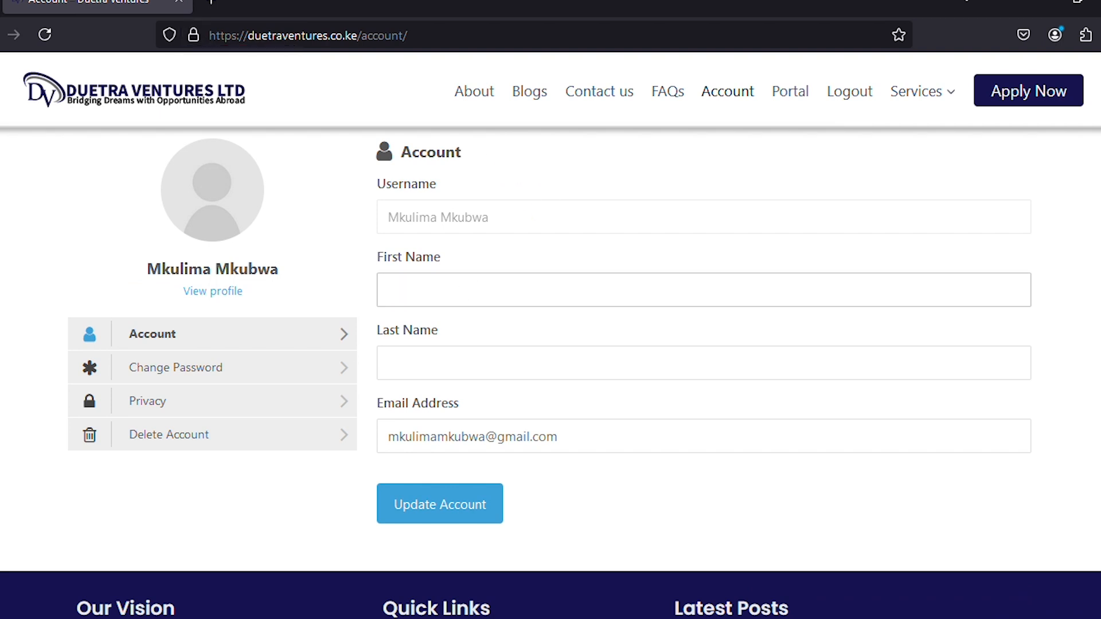
{"action": "type", "text": "Big"}
{"action": "left_click", "coordinate": [434, 365]}
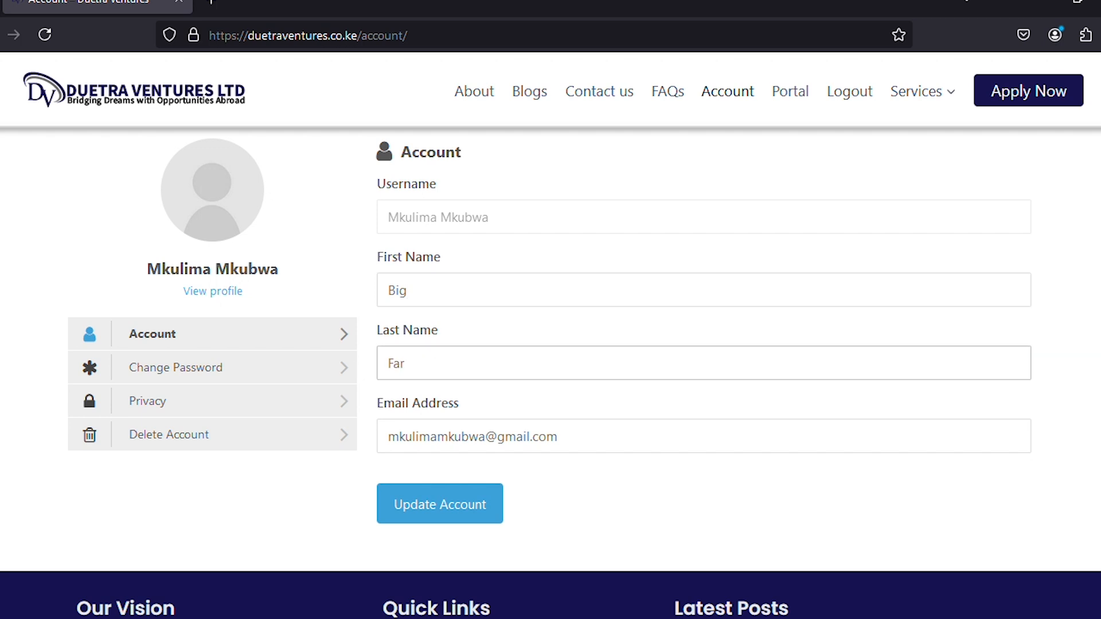
{"action": "type", "text": "Farmer"}
{"action": "left_click", "coordinate": [434, 509]}
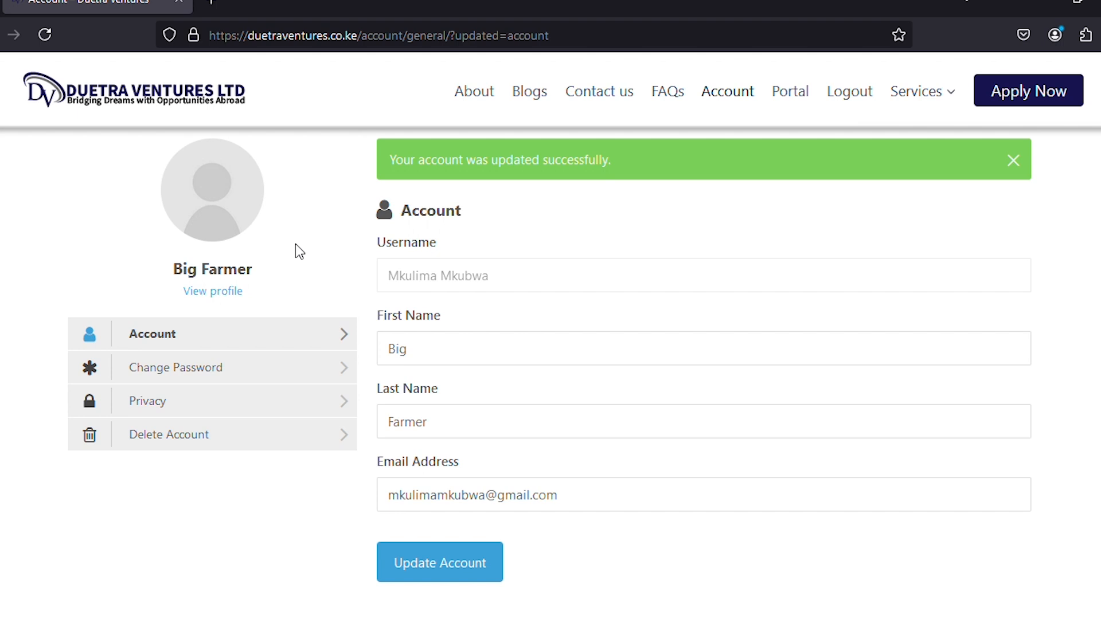
{"action": "left_click", "coordinate": [205, 294]}
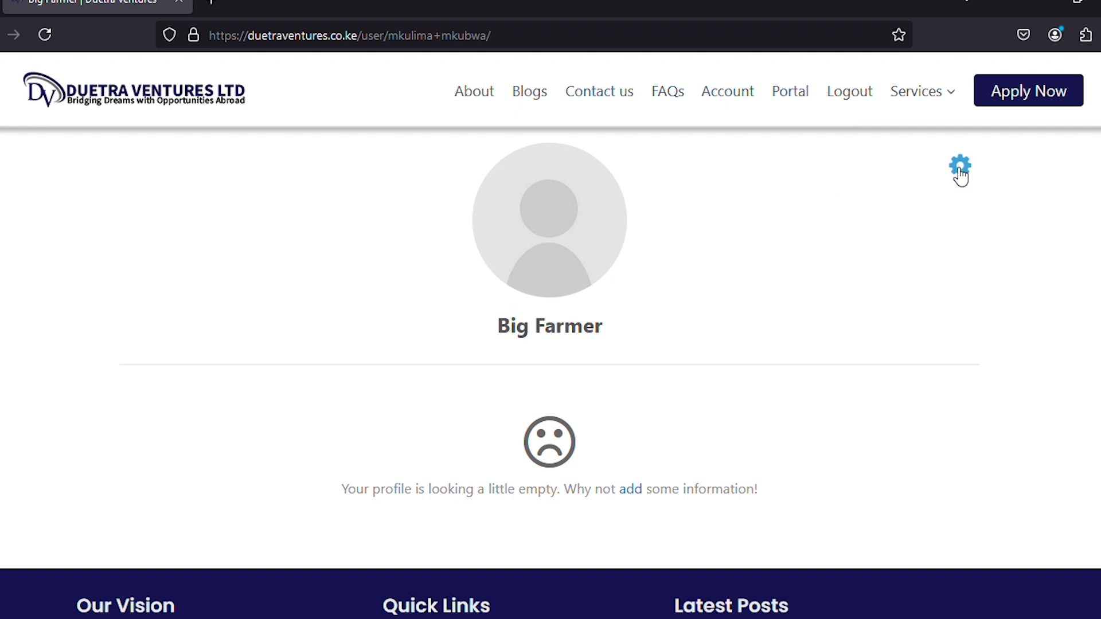
Upload the farmer-with-vegetables illustration from Downloads as a new profile photo.
{"action": "left_click", "coordinate": [643, 494]}
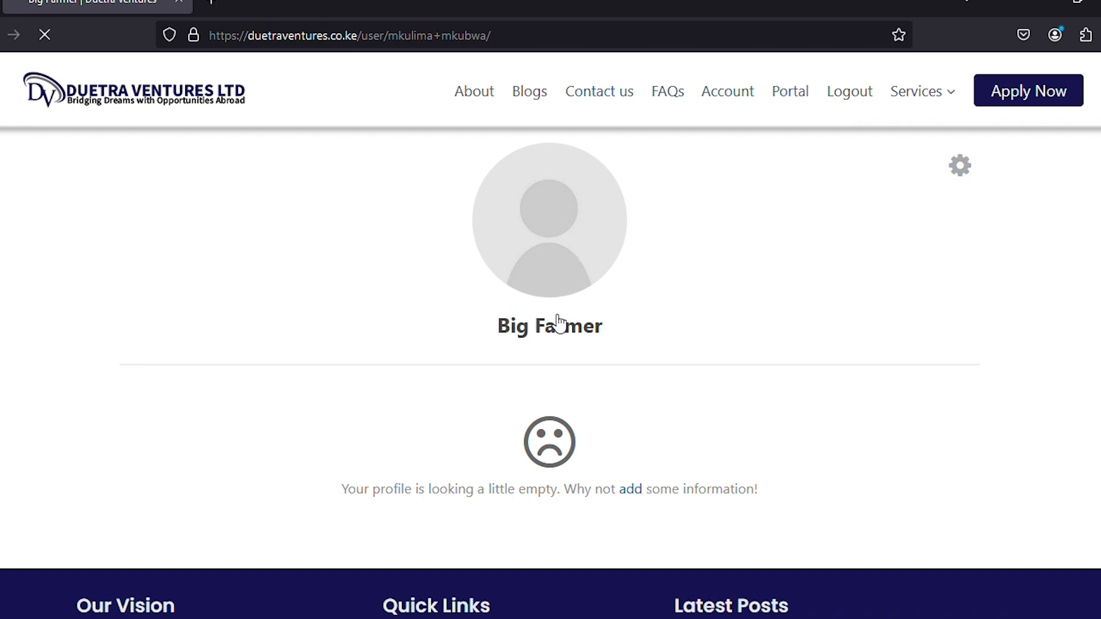
{"action": "left_click", "coordinate": [554, 225]}
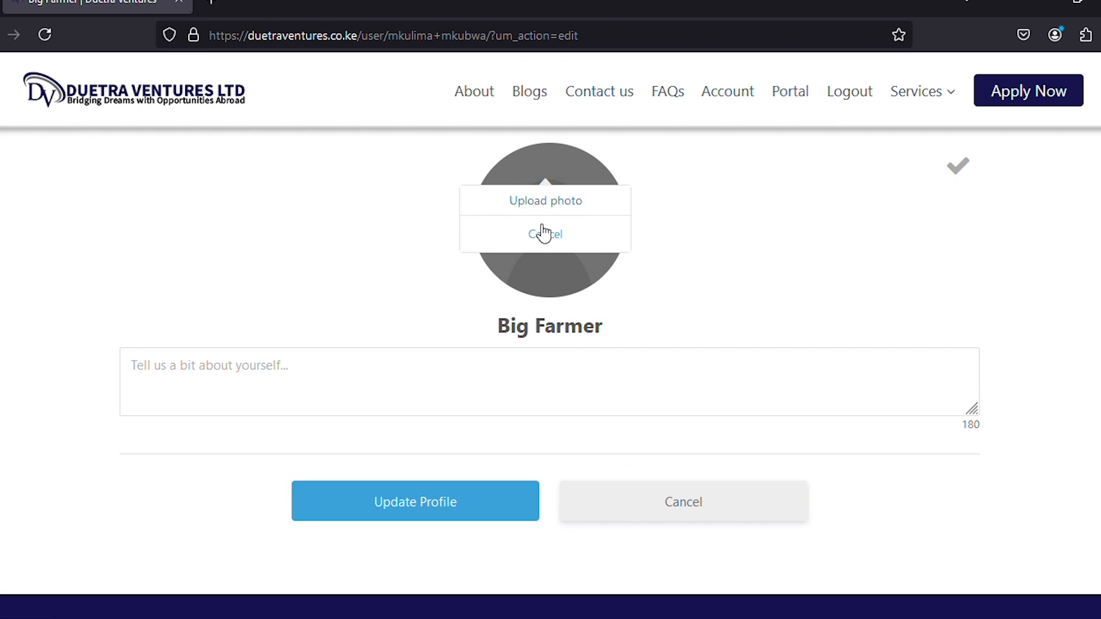
{"action": "left_click", "coordinate": [547, 199]}
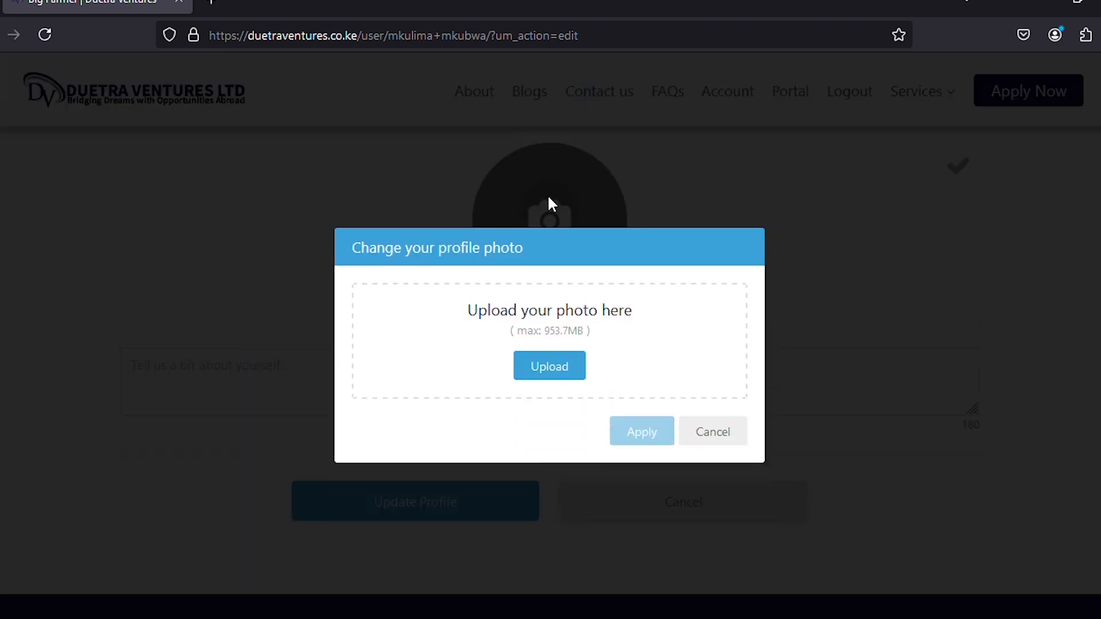
{"action": "left_click", "coordinate": [543, 372]}
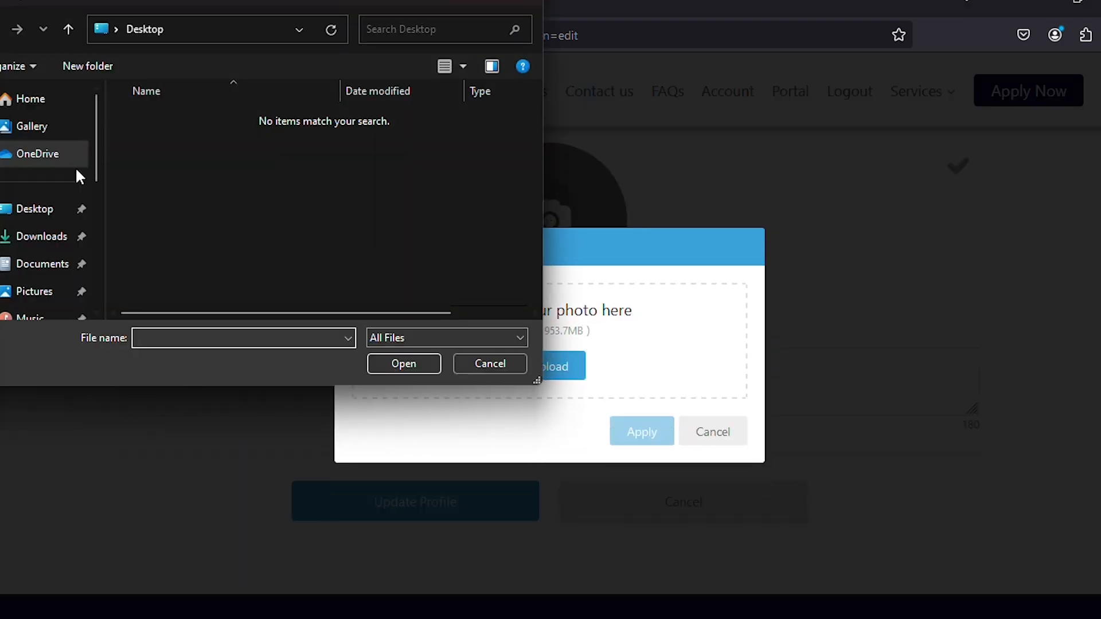
{"action": "left_click", "coordinate": [17, 237]}
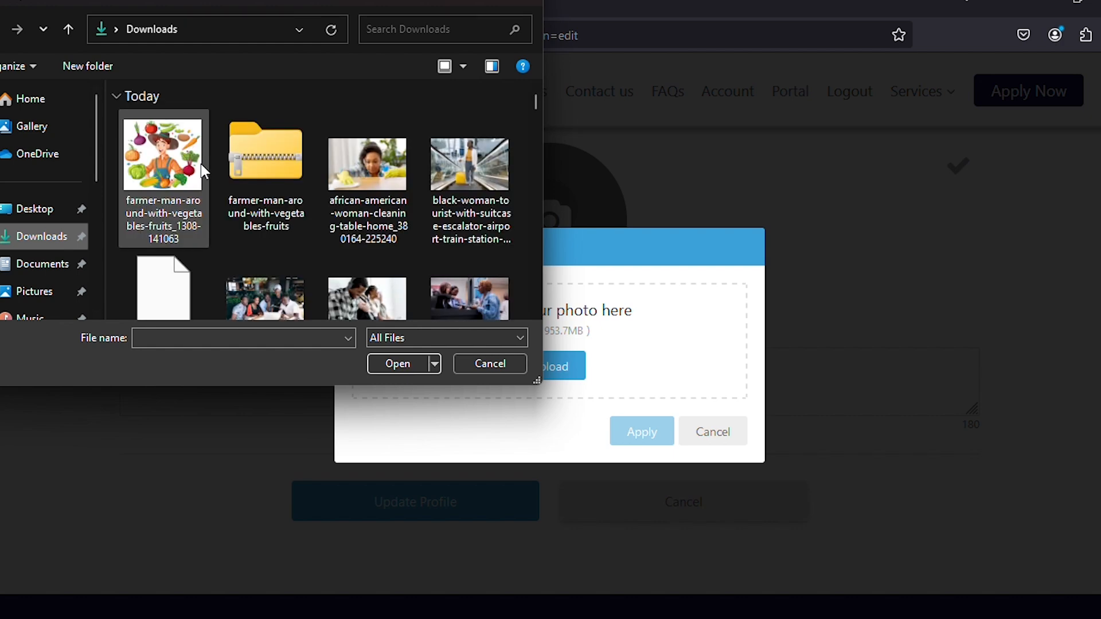
{"action": "left_click", "coordinate": [201, 163]}
{"action": "left_click", "coordinate": [390, 363]}
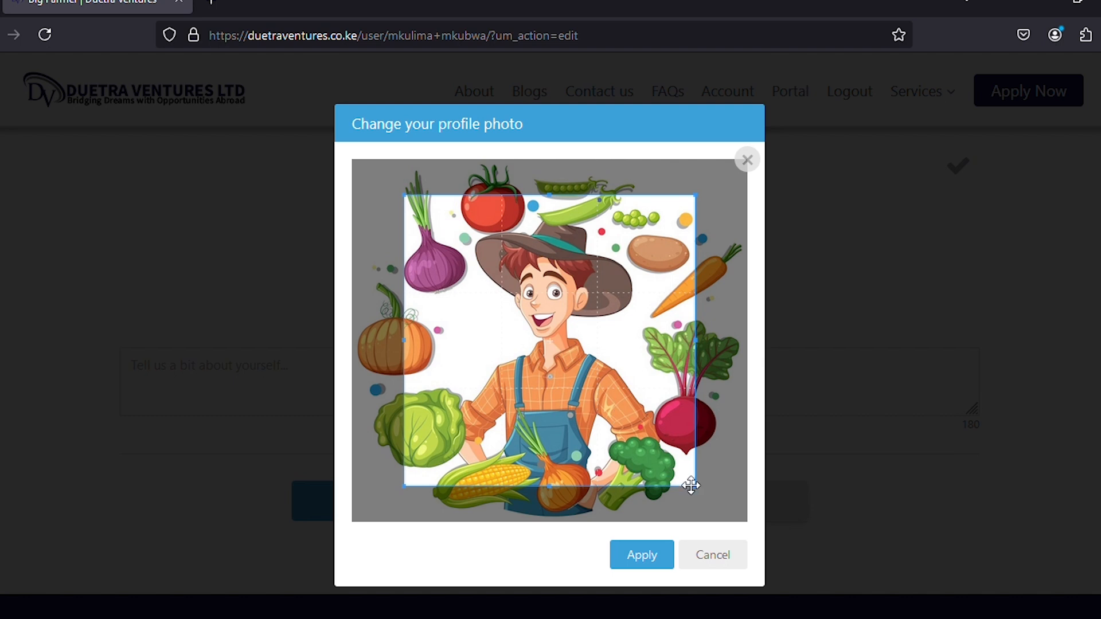
Stretch the crop box to cover nearly the whole image and apply it.
{"action": "left_click_drag", "start_coordinate": [694, 485], "coordinate": [796, 555]}
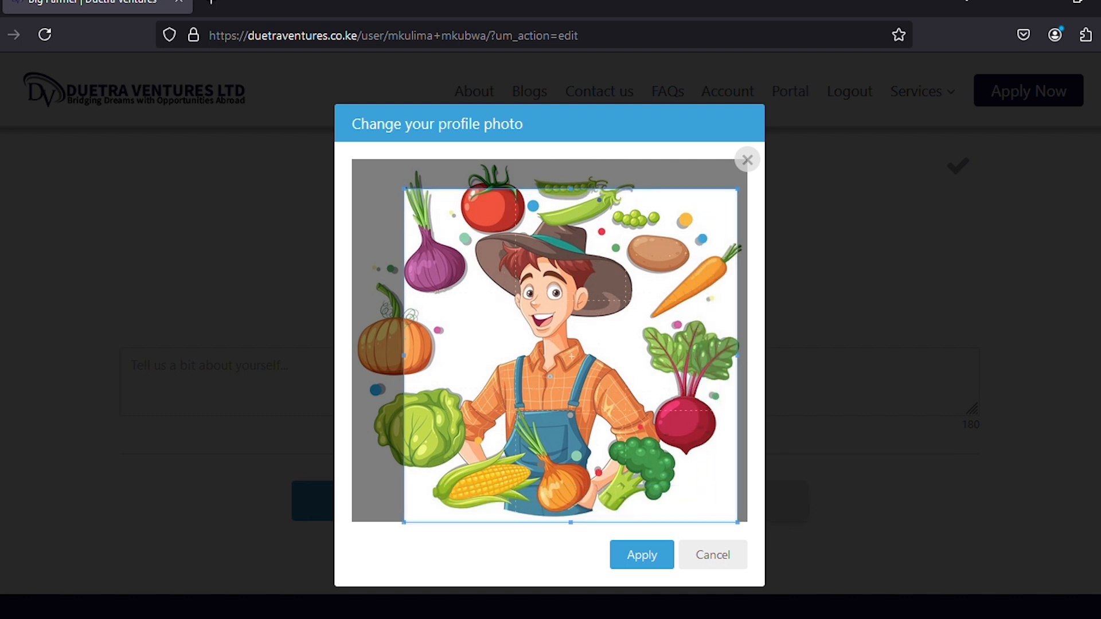
{"action": "left_click_drag", "start_coordinate": [404, 189], "coordinate": [281, 141]}
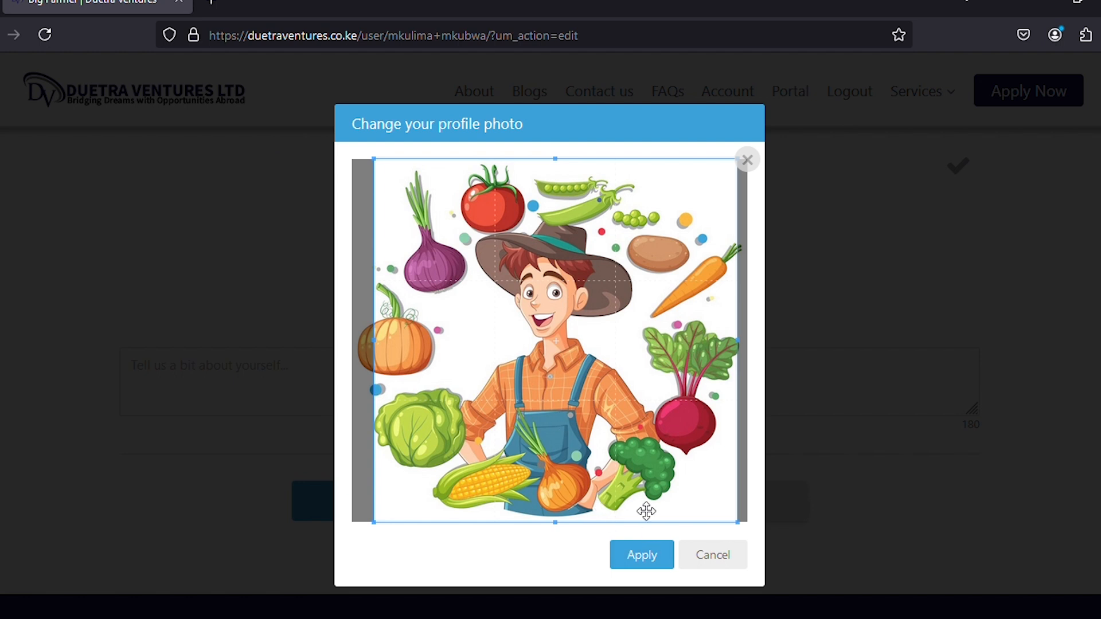
{"action": "left_click_drag", "start_coordinate": [664, 434], "coordinate": [658, 431]}
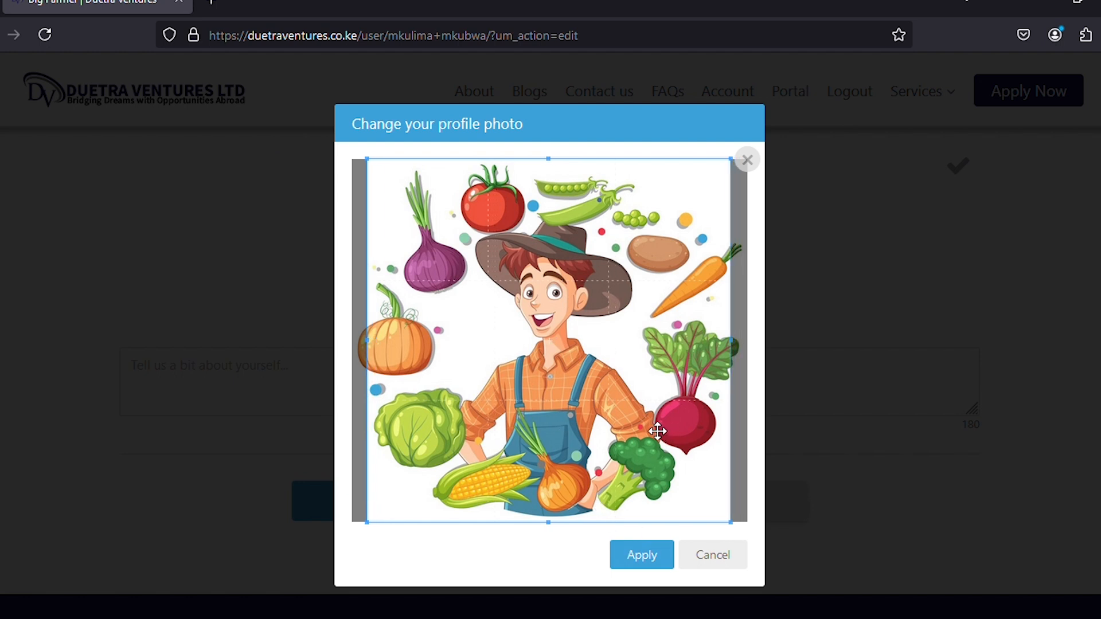
{"action": "left_click", "coordinate": [647, 558]}
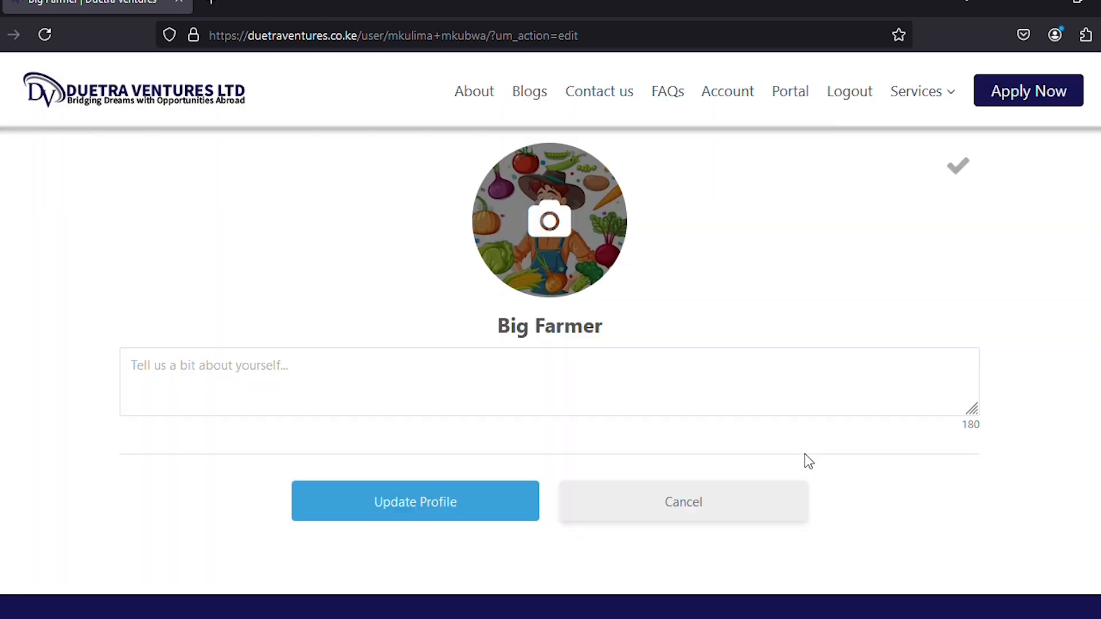
Add the bio 'I am the Big Farmer' and save the profile with Update Profile.
{"action": "left_click", "coordinate": [410, 383]}
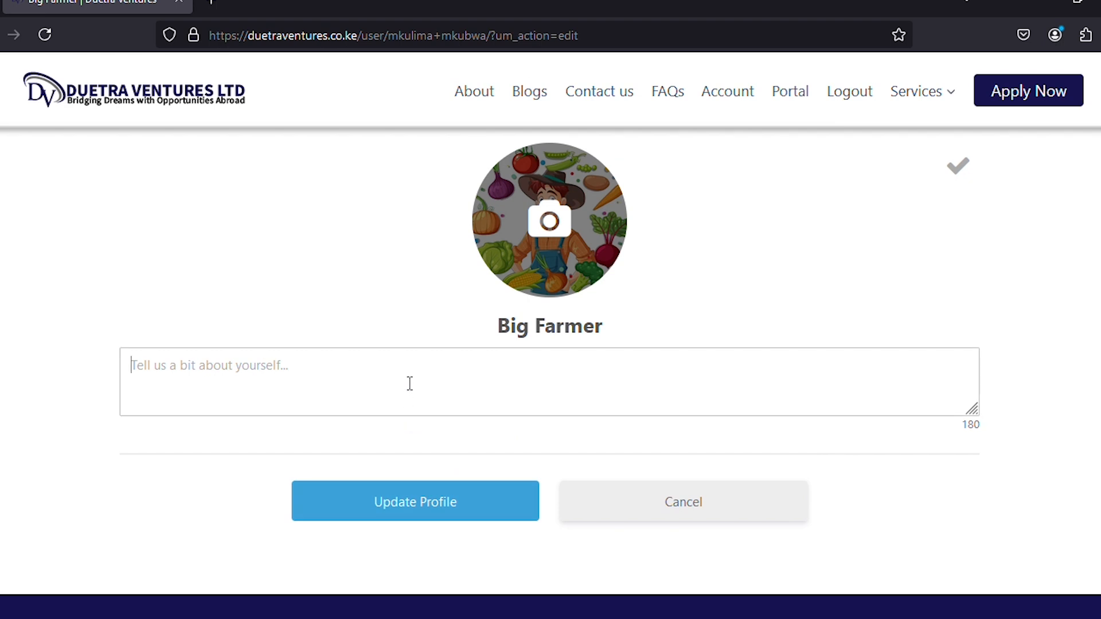
{"action": "type", "text": "I "}
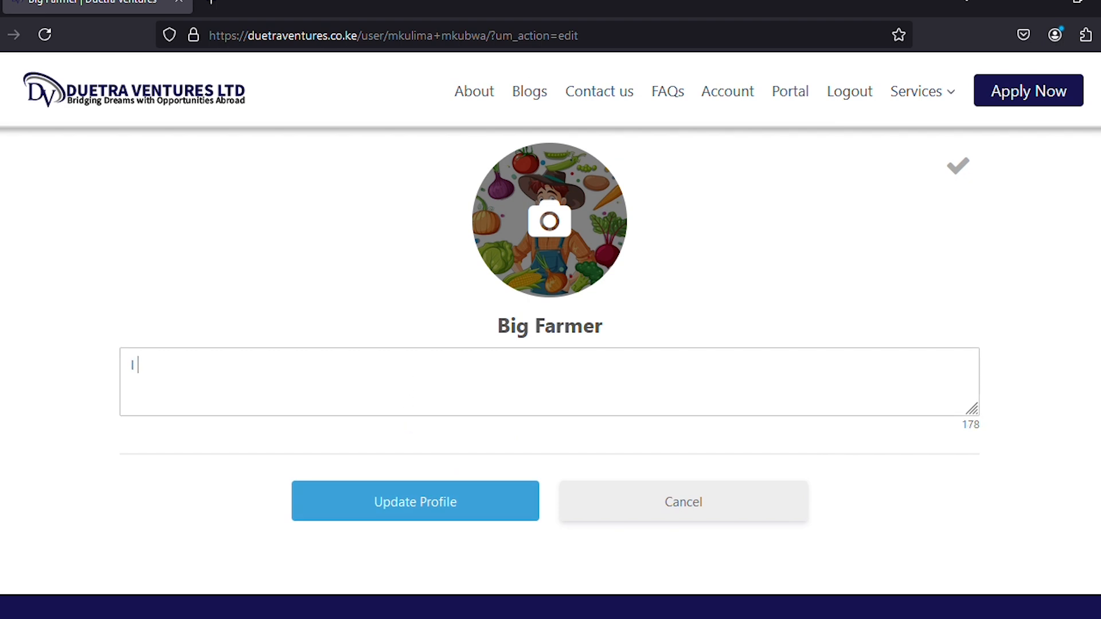
{"action": "type", "text": "am the Big Farmer"}
{"action": "left_click", "coordinate": [408, 507]}
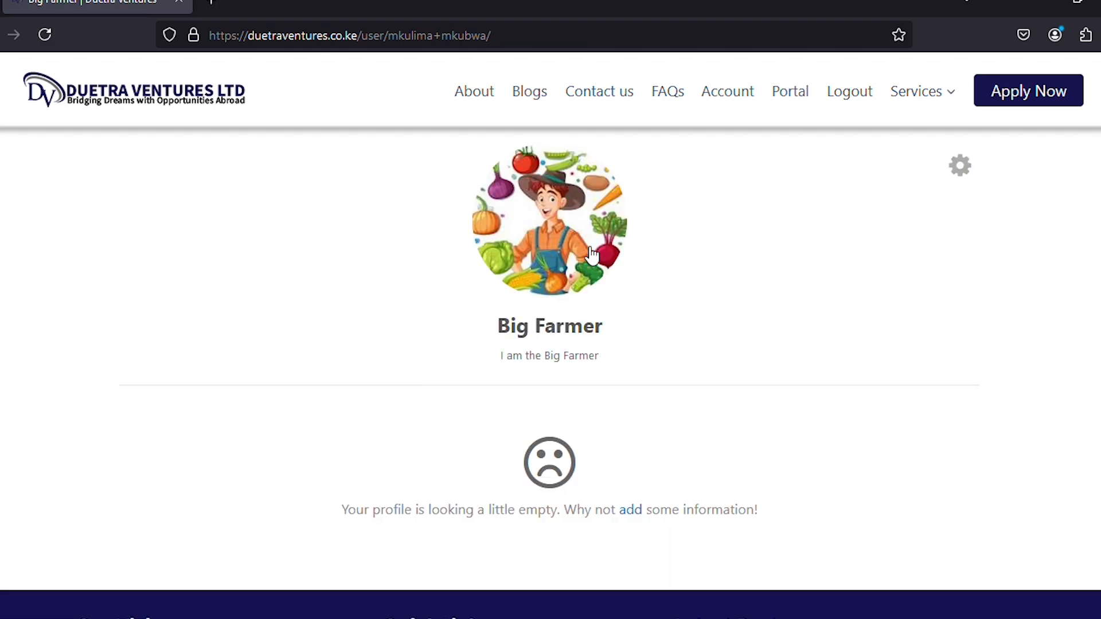
{"action": "left_click", "coordinate": [787, 96]}
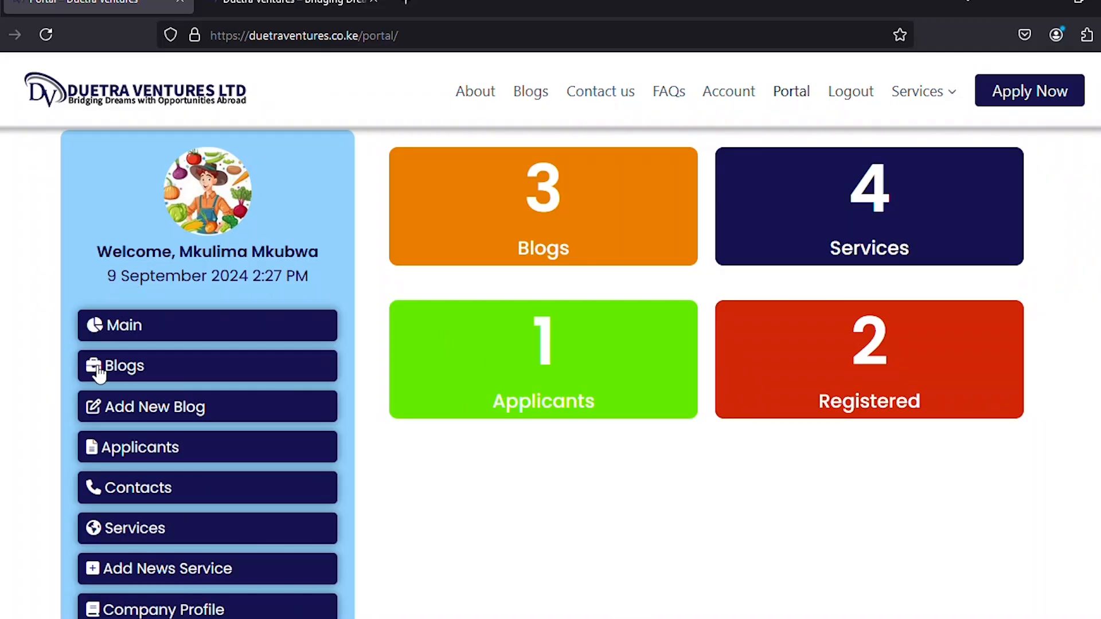
{"action": "left_click", "coordinate": [127, 371]}
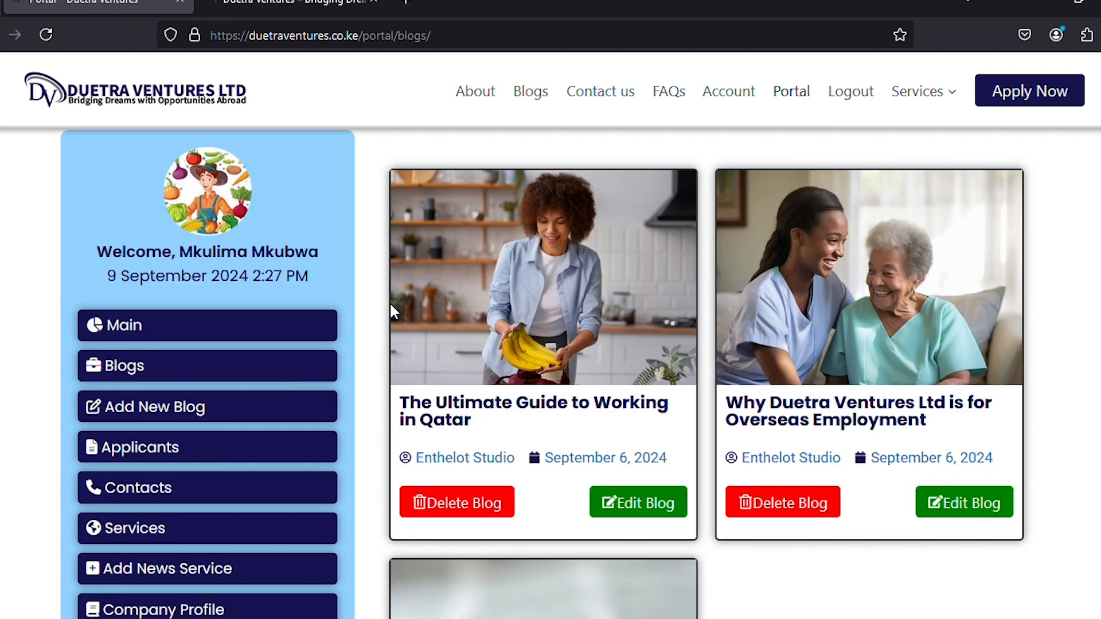
{"action": "scroll", "coordinate": [711, 298], "scroll_direction": "down", "scroll_amount": 3}
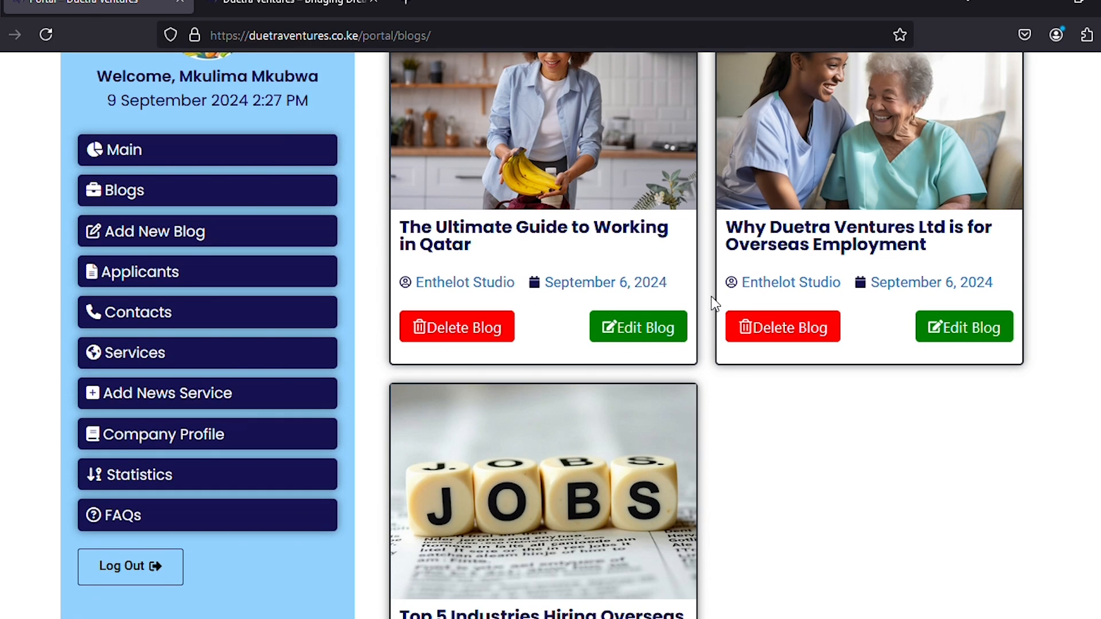
{"action": "scroll", "coordinate": [607, 189], "scroll_direction": "down", "scroll_amount": 5}
{"action": "scroll", "coordinate": [557, 268], "scroll_direction": "up", "scroll_amount": 10}
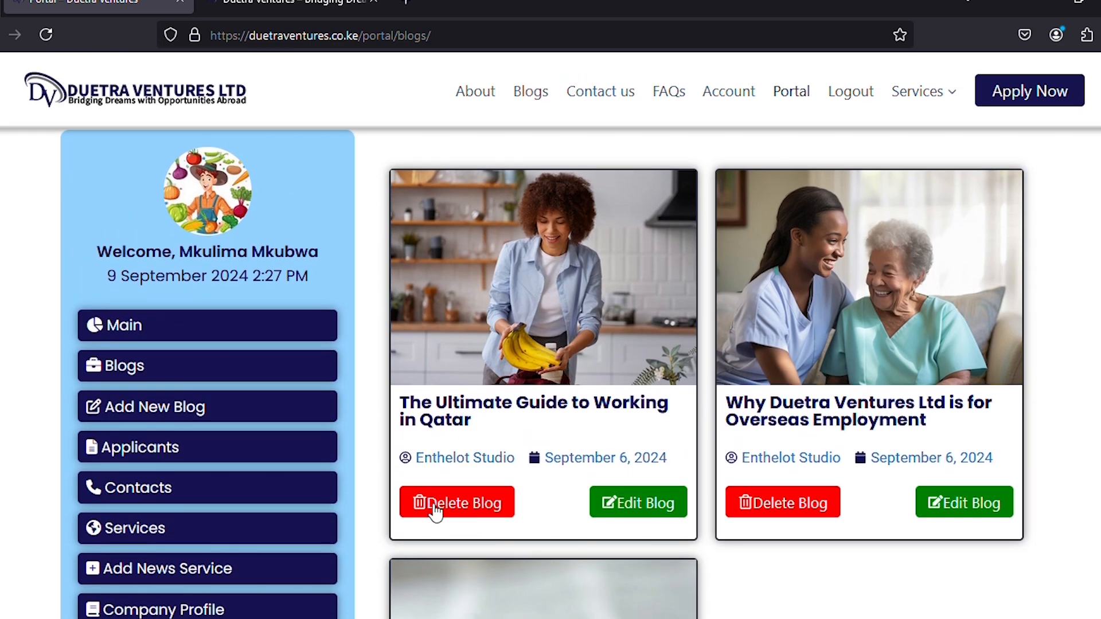
{"action": "left_click", "coordinate": [457, 507]}
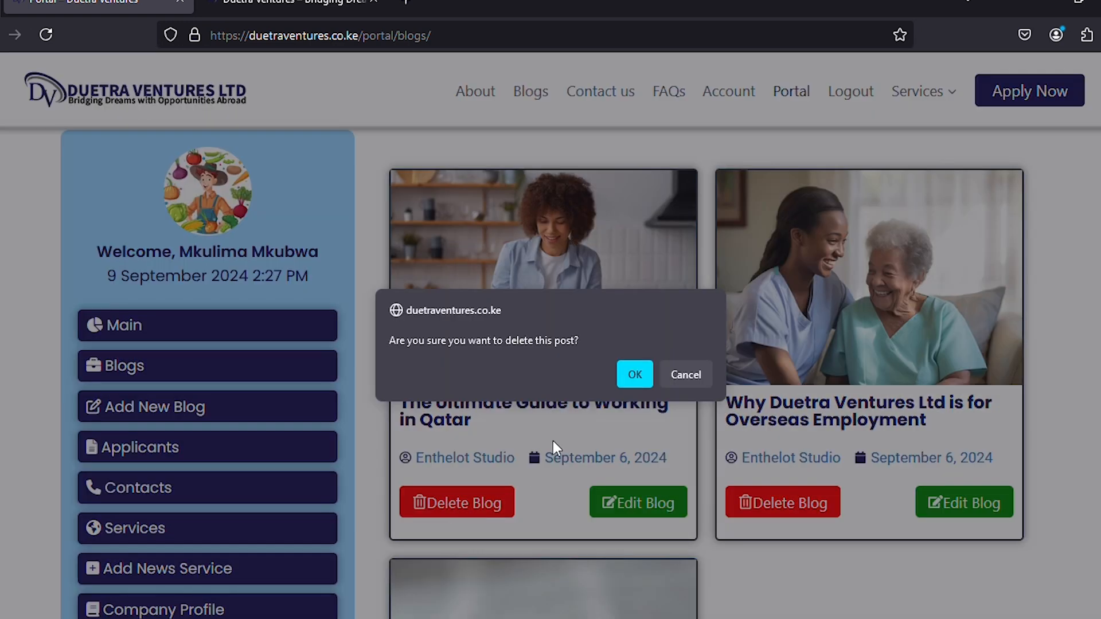
{"action": "left_click", "coordinate": [686, 376]}
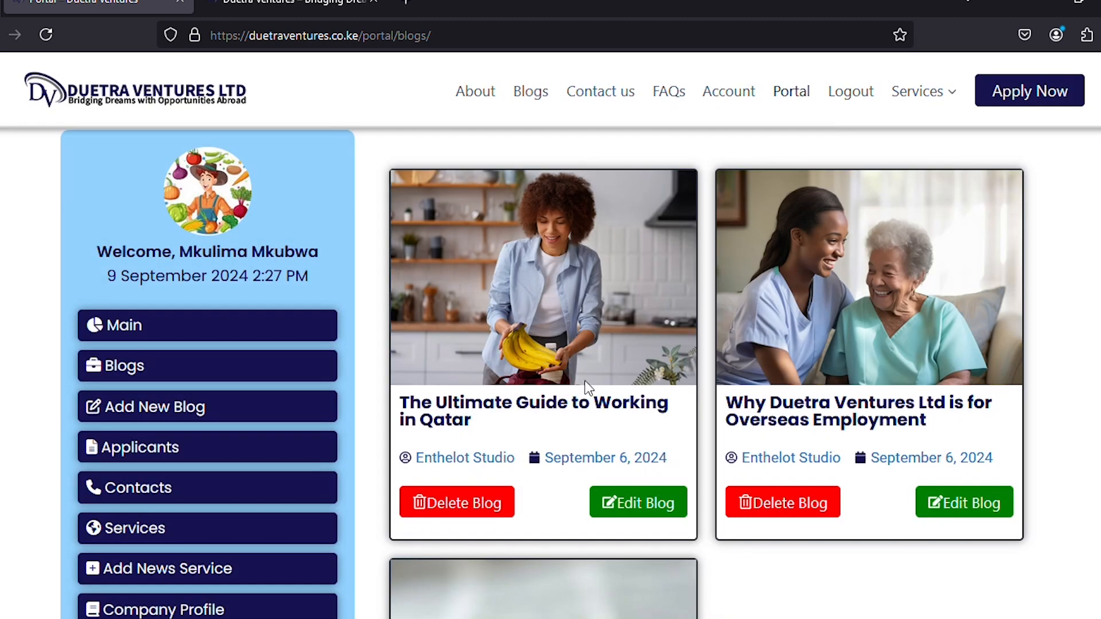
{"action": "left_click", "coordinate": [649, 508]}
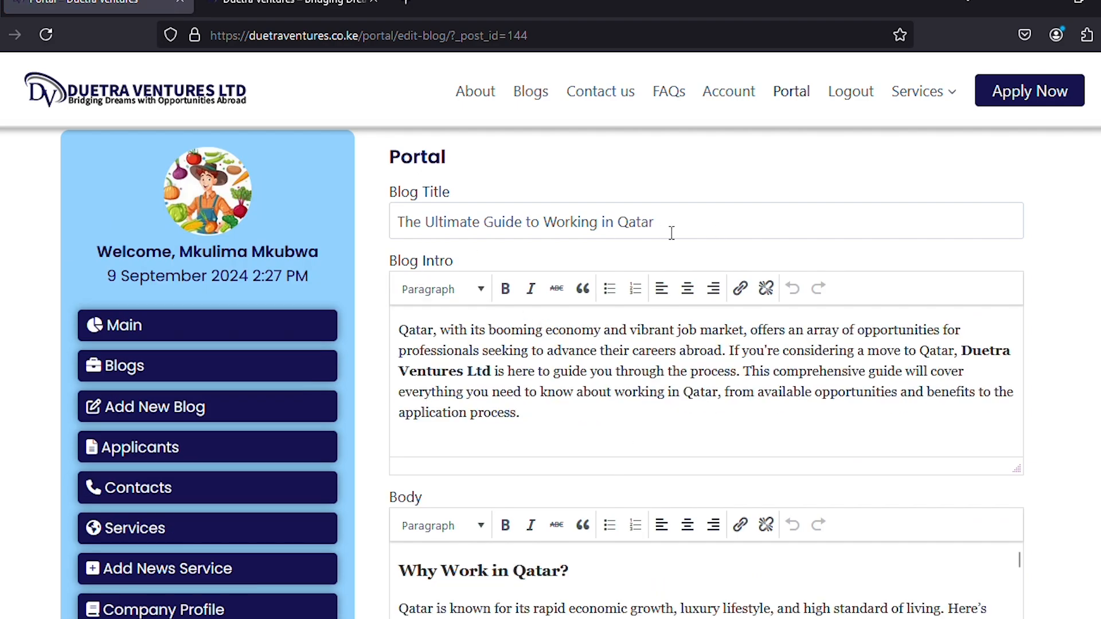
{"action": "scroll", "coordinate": [383, 281], "scroll_direction": "down", "scroll_amount": 8}
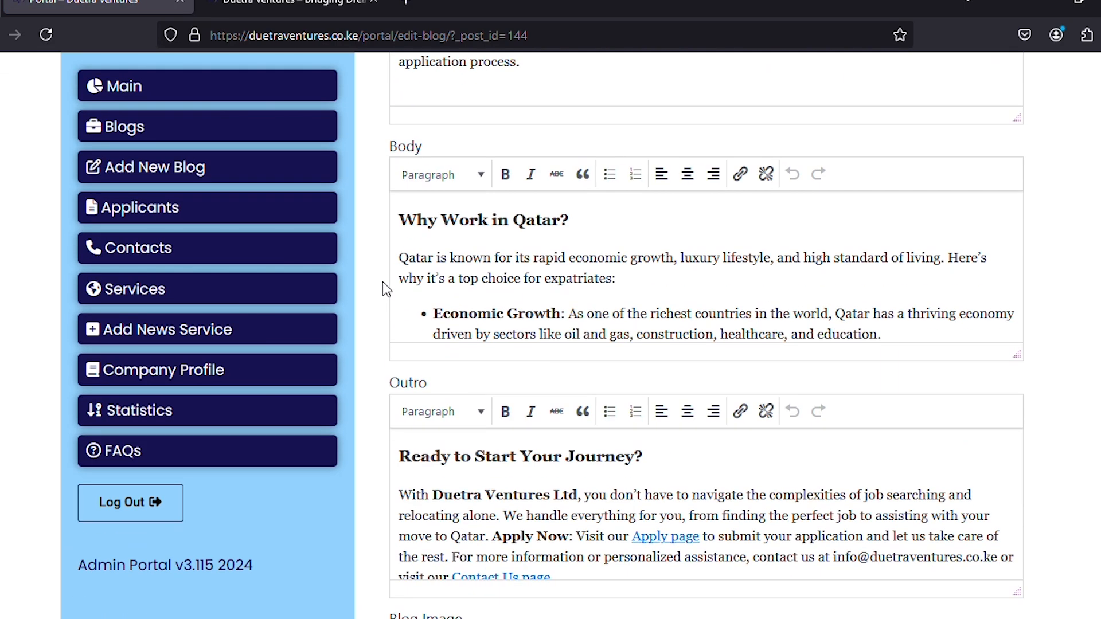
{"action": "scroll", "coordinate": [382, 281], "scroll_direction": "down", "scroll_amount": 3}
{"action": "scroll", "coordinate": [383, 280], "scroll_direction": "up", "scroll_amount": 15}
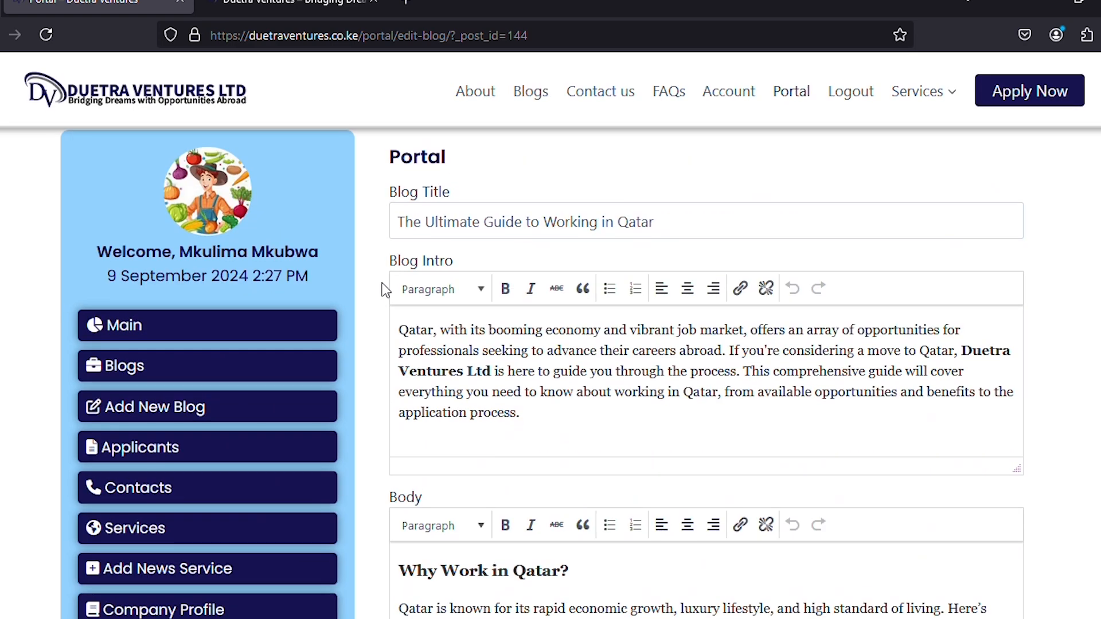
{"action": "left_click", "coordinate": [114, 373]}
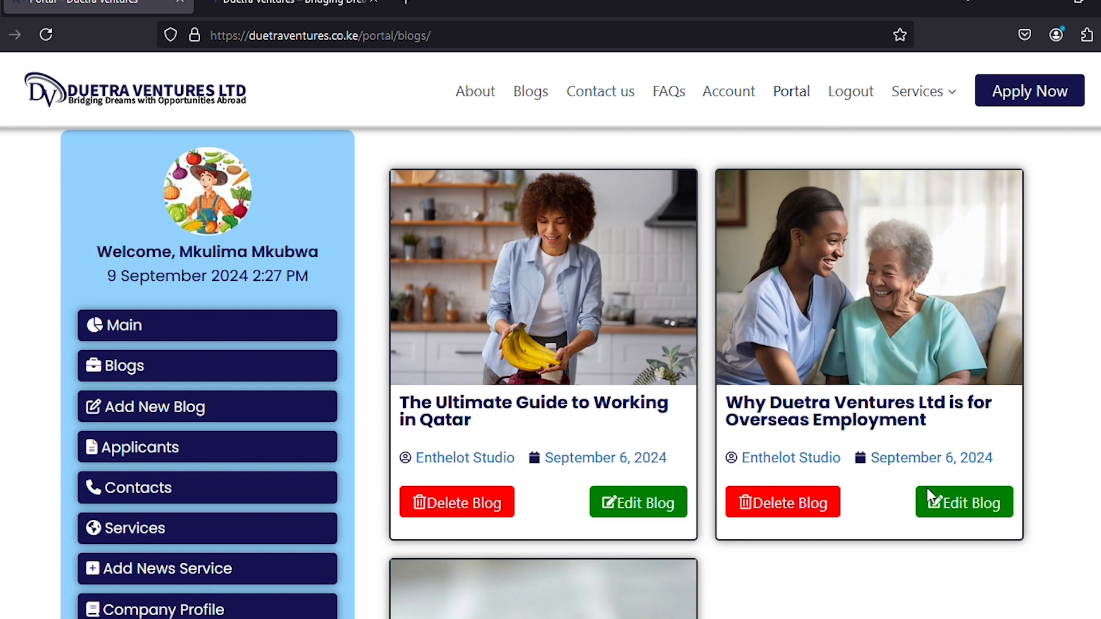
Delete 'is' from the second post's title, making it 'Why Duetra Ventures Ltd for Overseas Employment', and save.
{"action": "left_click", "coordinate": [950, 503]}
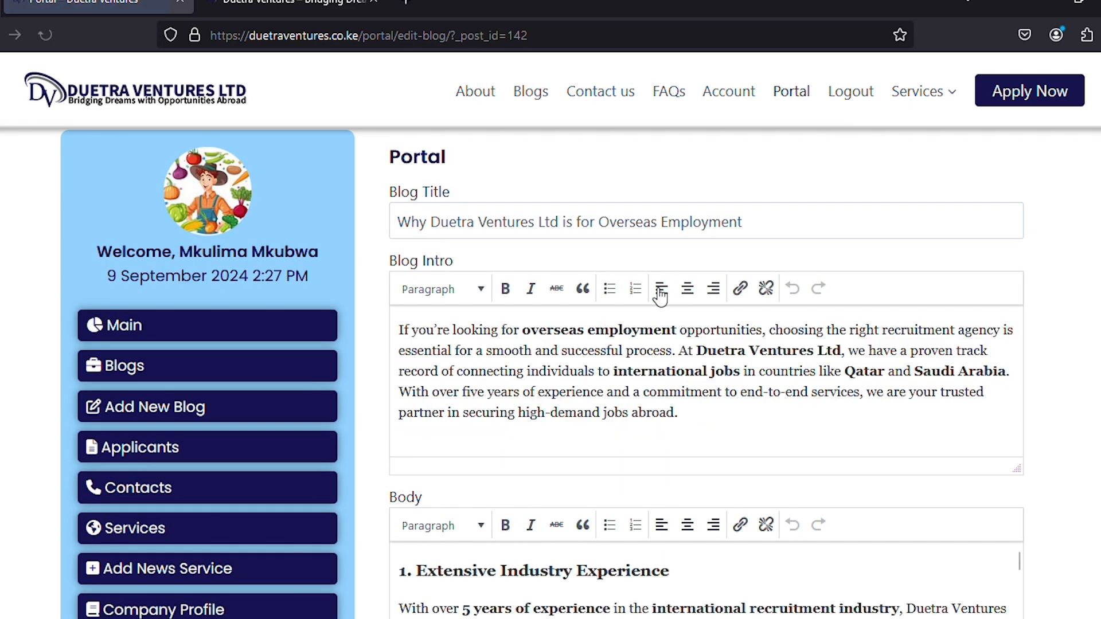
{"action": "double_click", "coordinate": [572, 225]}
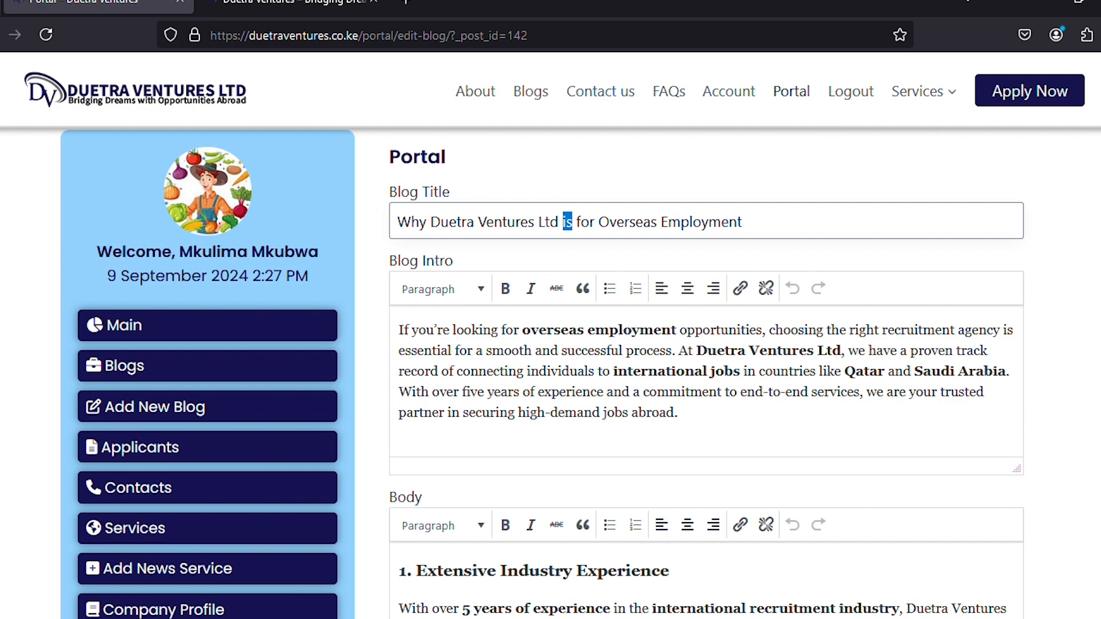
{"action": "key", "text": "BackSpace"}
{"action": "key", "text": "BackSpace"}
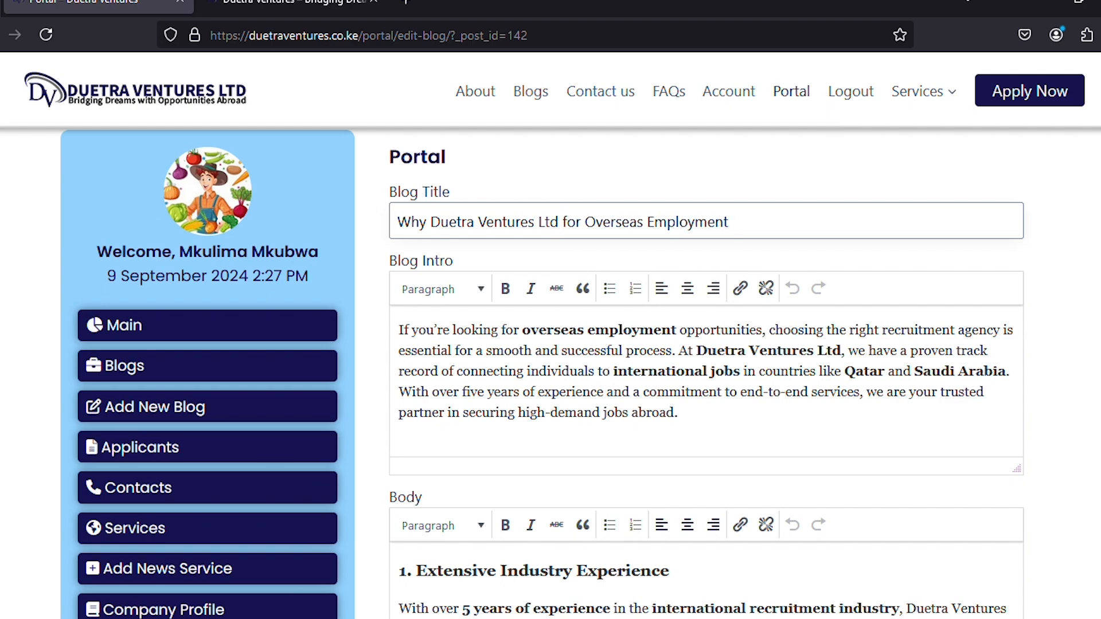
{"action": "scroll", "coordinate": [1050, 297], "scroll_direction": "down", "scroll_amount": 6}
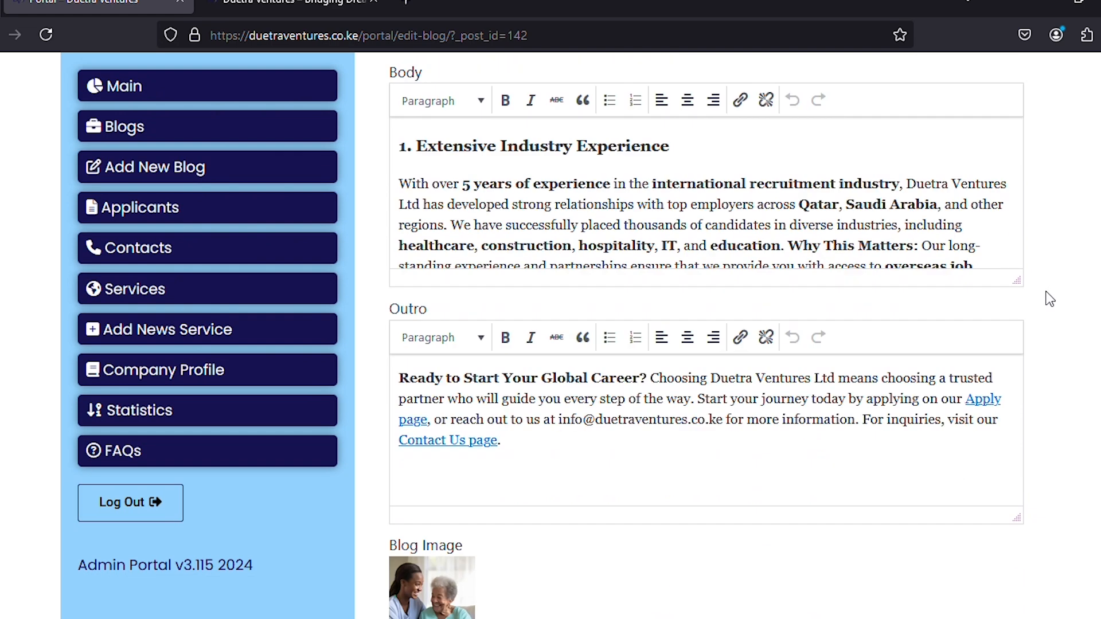
{"action": "scroll", "coordinate": [1049, 297], "scroll_direction": "down", "scroll_amount": 8}
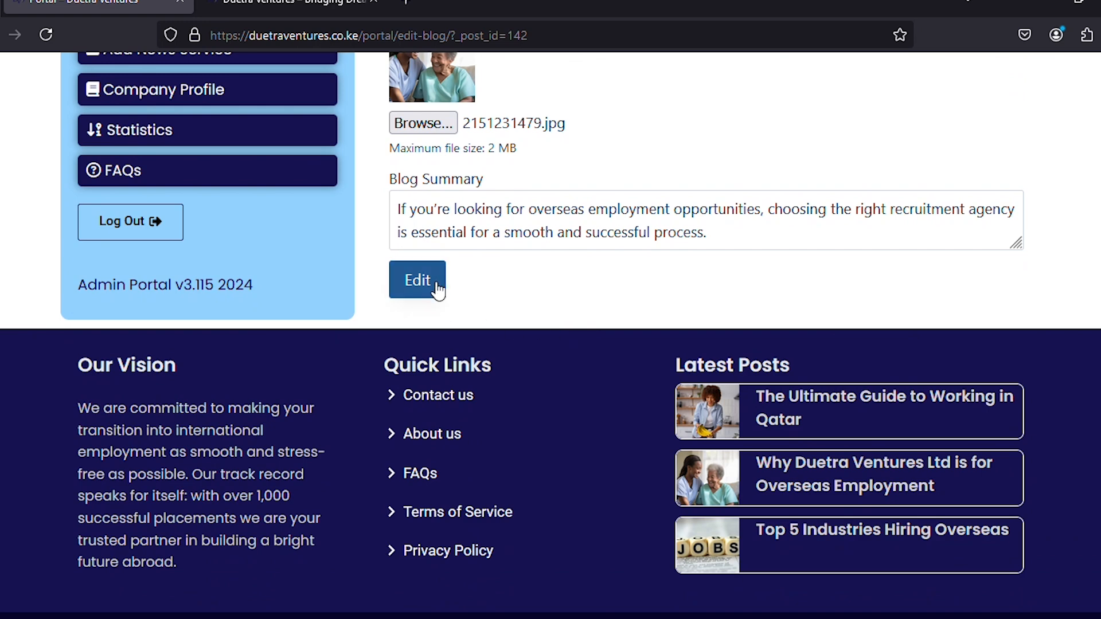
{"action": "left_click", "coordinate": [435, 287]}
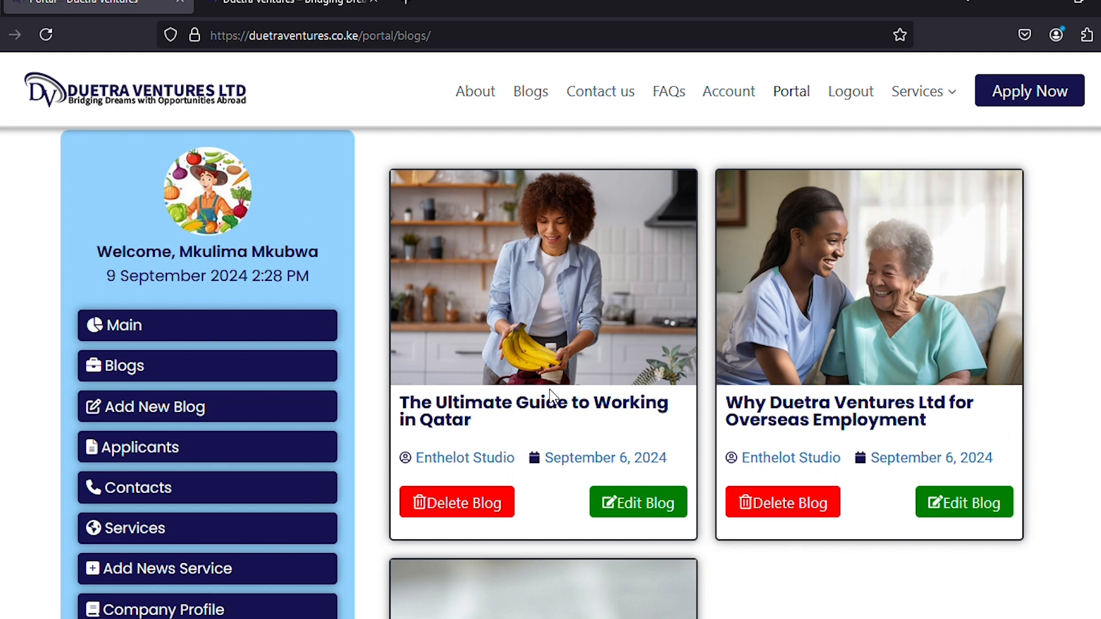
{"action": "scroll", "coordinate": [135, 447], "scroll_direction": "down", "scroll_amount": 2}
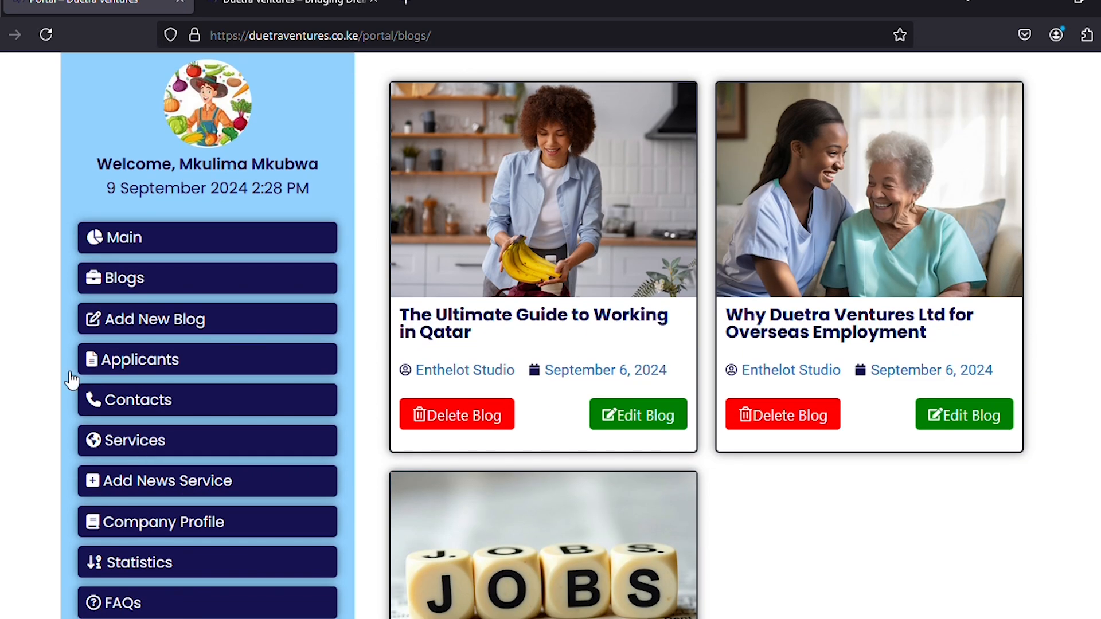
Start a new blog post titled 'This is a test Blog For Testing'.
{"action": "left_click", "coordinate": [140, 325]}
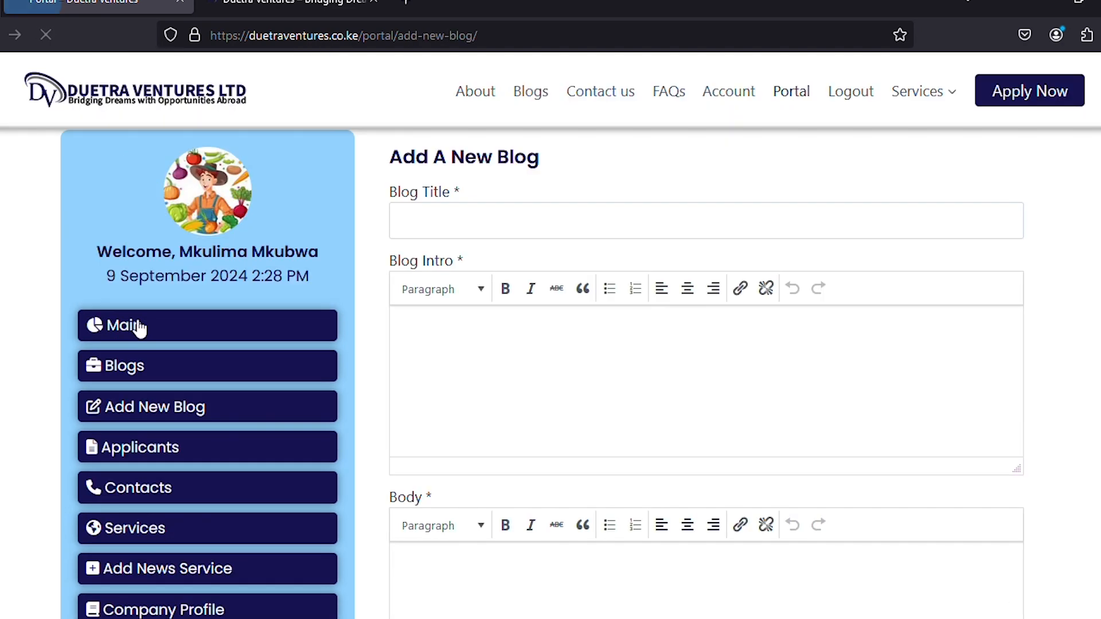
{"action": "left_click", "coordinate": [402, 216]}
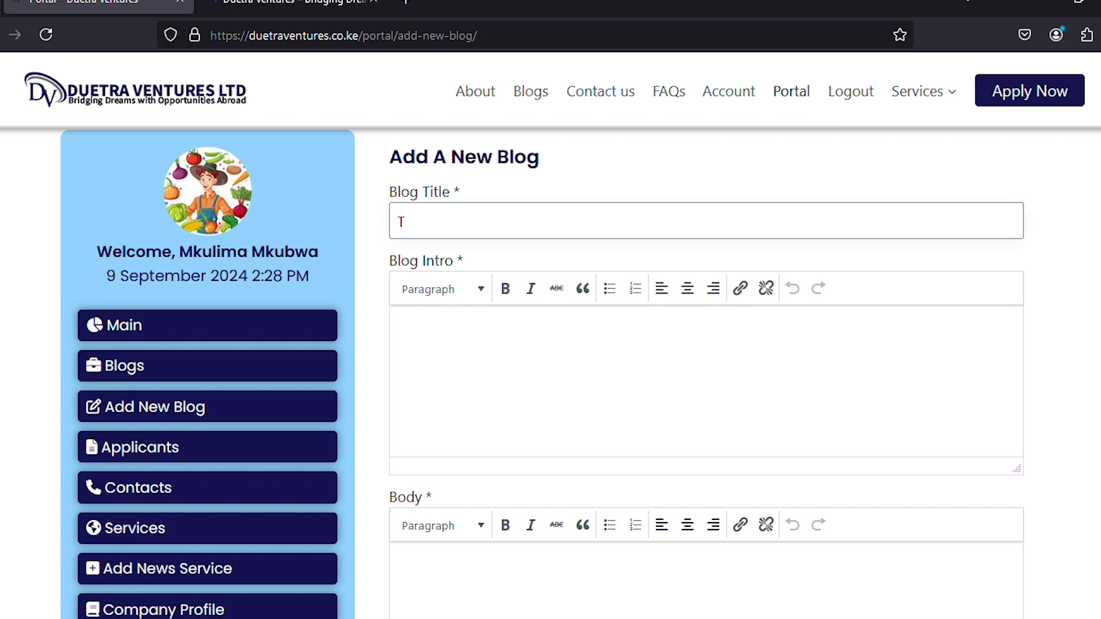
{"action": "type", "text": "This is a test Blog"}
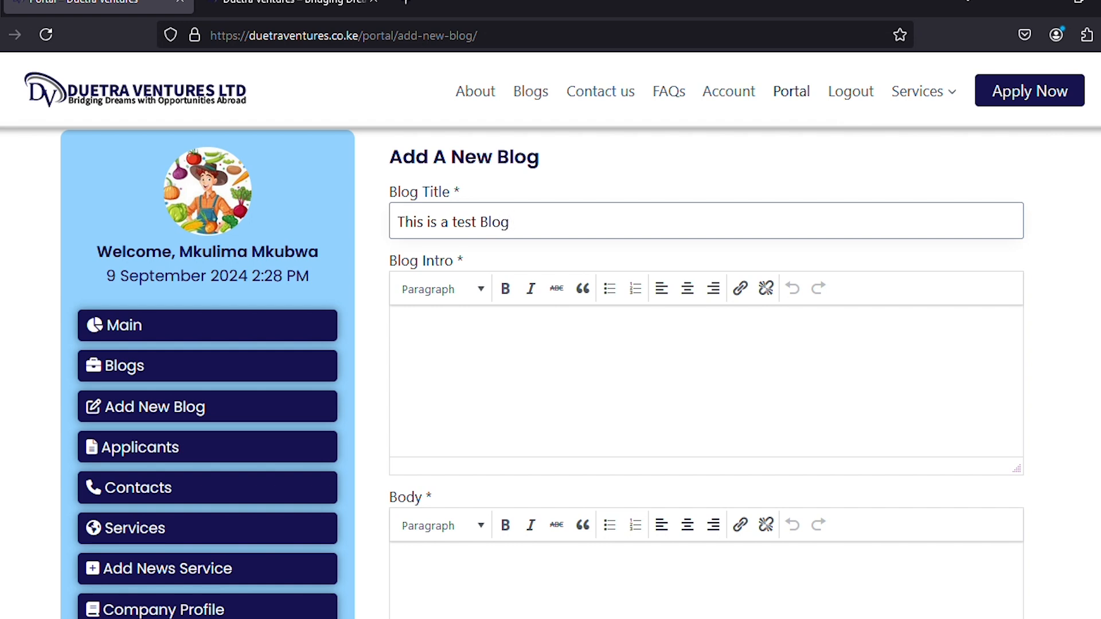
{"action": "type", "text": "or "}
{"action": "type", "text": "Test"}
{"action": "type", "text": " Porp"}
{"action": "key", "text": "BackSpace"}
{"action": "key", "text": "BackSpace"}
{"action": "key", "text": "BackSpace"}
{"action": "key", "text": "BackSpace"}
{"action": "type", "text": "ing"}
Write the intro 'This is just a blog test intro' and reuse it as the Body and Outro.
{"action": "left_click", "coordinate": [434, 352]}
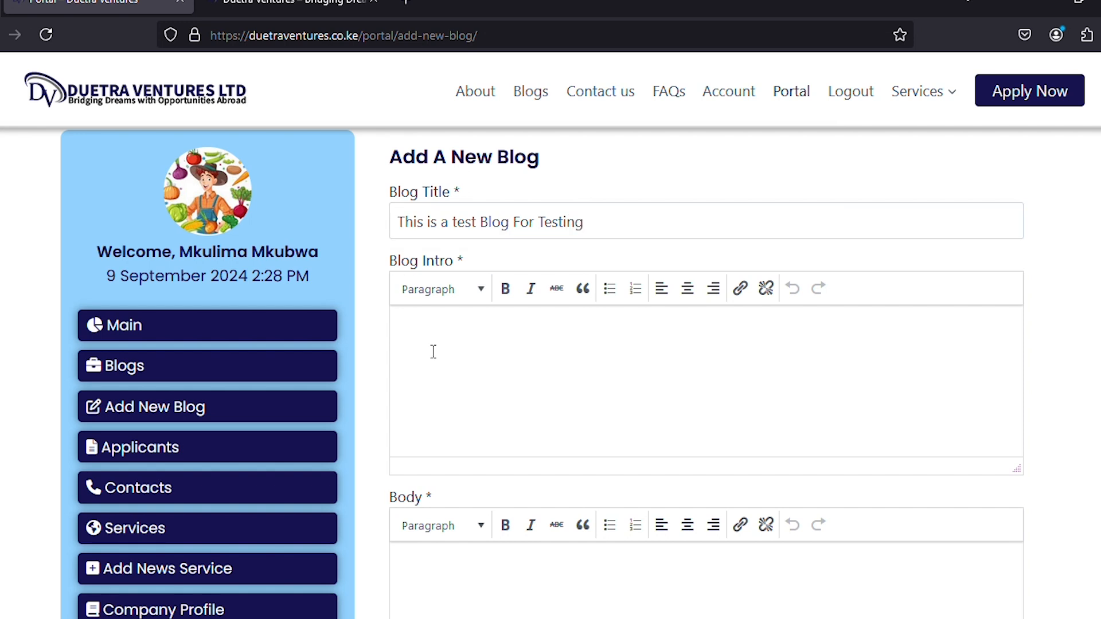
{"action": "type", "text": "This is just "}
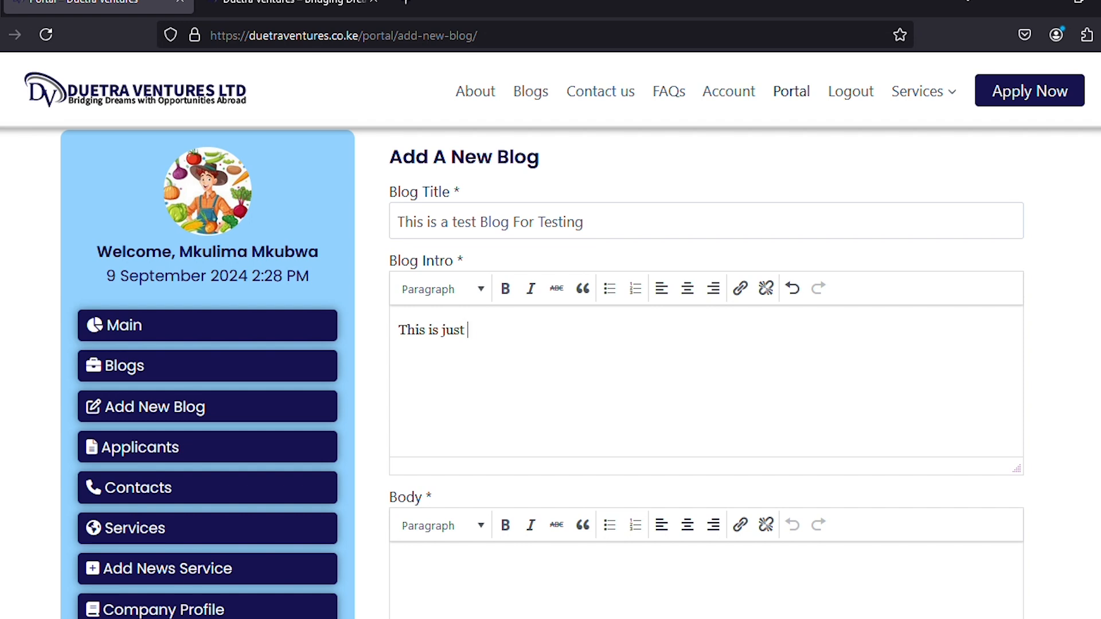
{"action": "type", "text": "a blog test intro"}
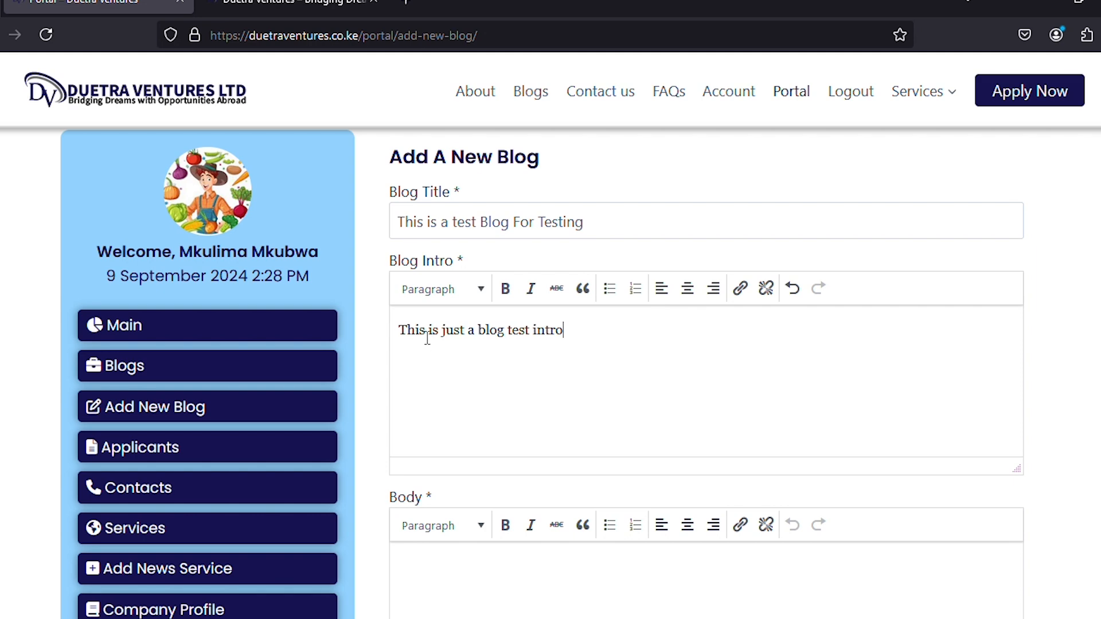
{"action": "left_click_drag", "start_coordinate": [612, 344], "coordinate": [392, 339]}
{"action": "key", "text": "ctrl+c"}
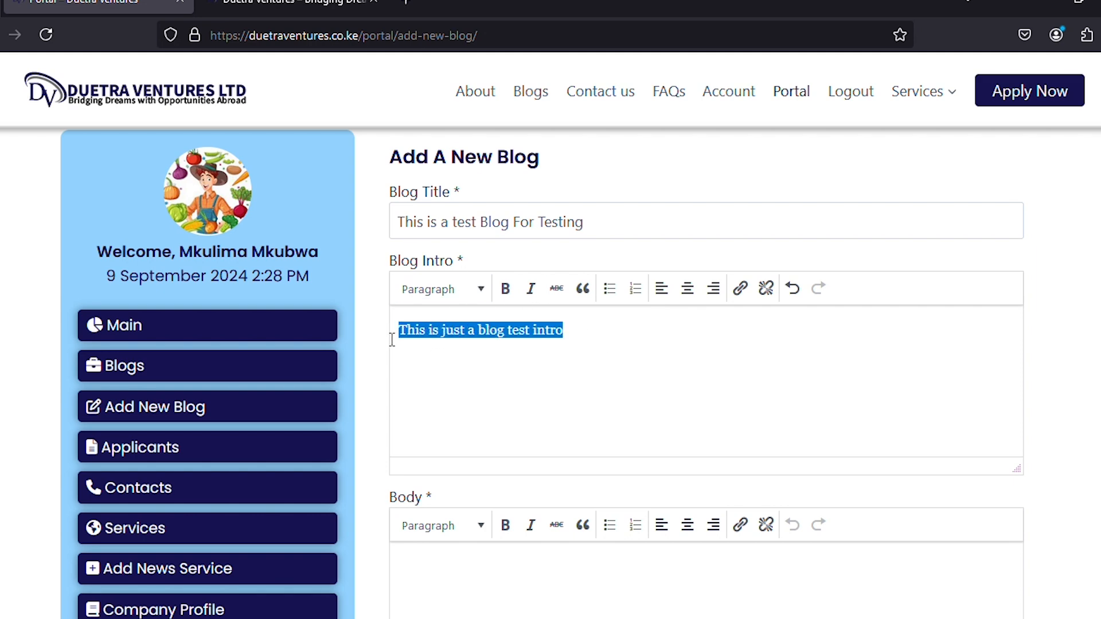
{"action": "scroll", "coordinate": [401, 398], "scroll_direction": "down", "scroll_amount": 3}
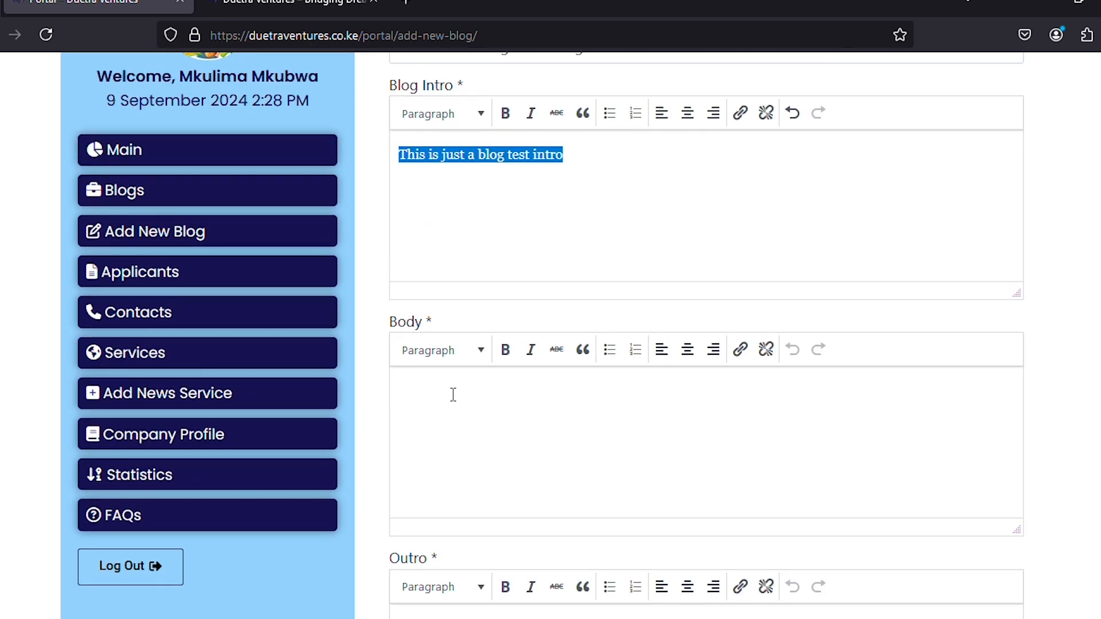
{"action": "left_click", "coordinate": [453, 394]}
{"action": "key", "text": "ctrl+v"}
{"action": "scroll", "coordinate": [450, 404], "scroll_direction": "down", "scroll_amount": 5}
{"action": "left_click", "coordinate": [496, 427]}
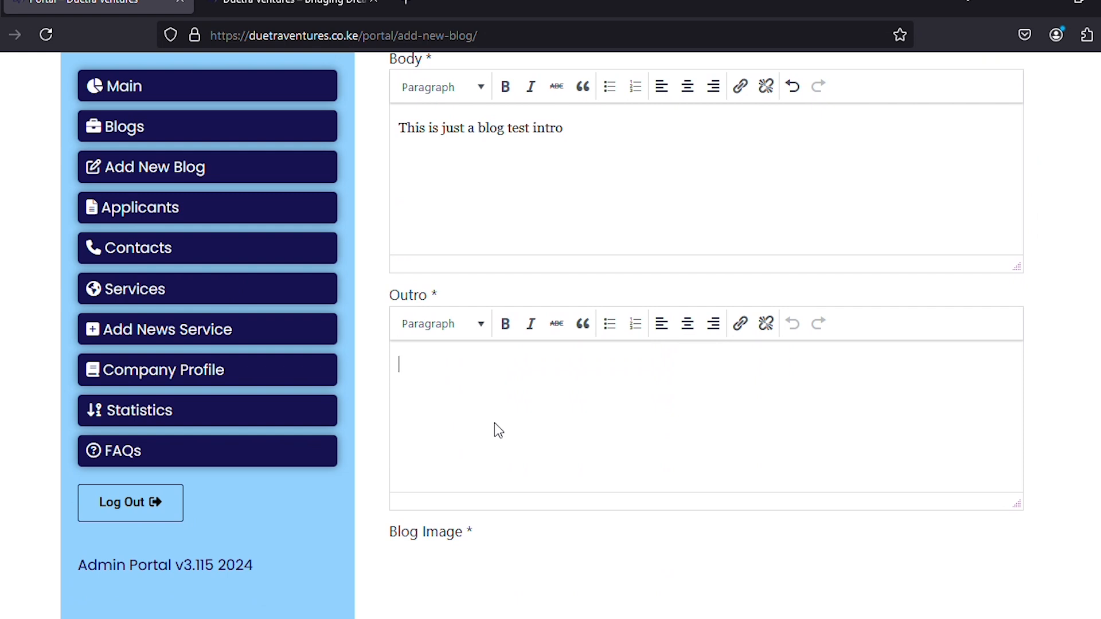
{"action": "key", "text": "ctrl+v"}
{"action": "scroll", "coordinate": [458, 402], "scroll_direction": "down", "scroll_amount": 5}
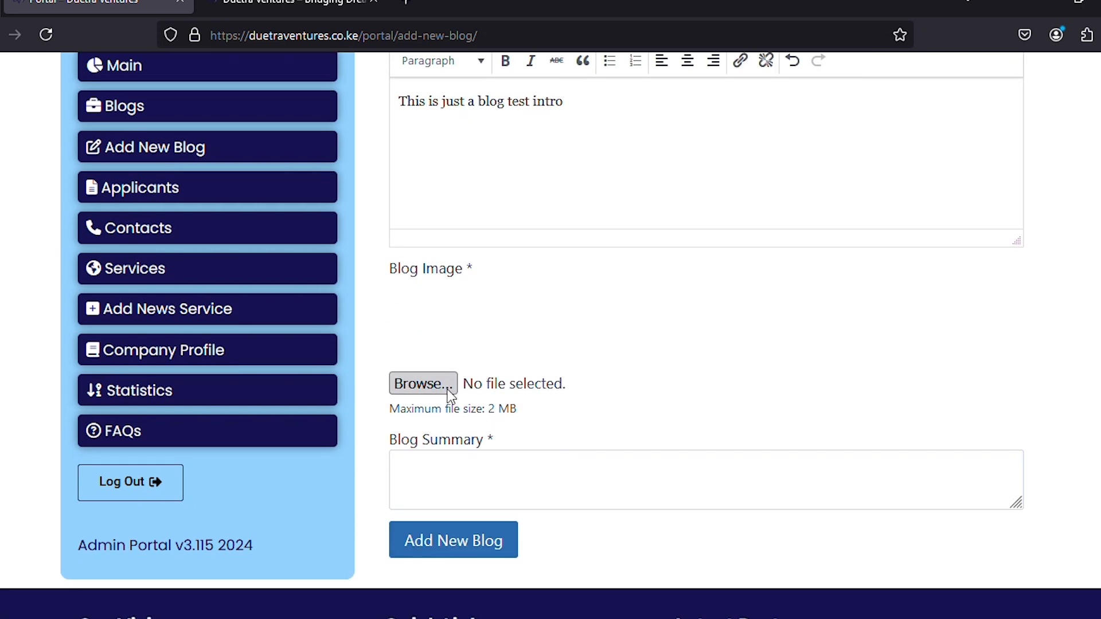
Attach the woman-cleaning-a-table image, paste the intro as the Summary, and publish the post.
{"action": "left_click", "coordinate": [450, 395]}
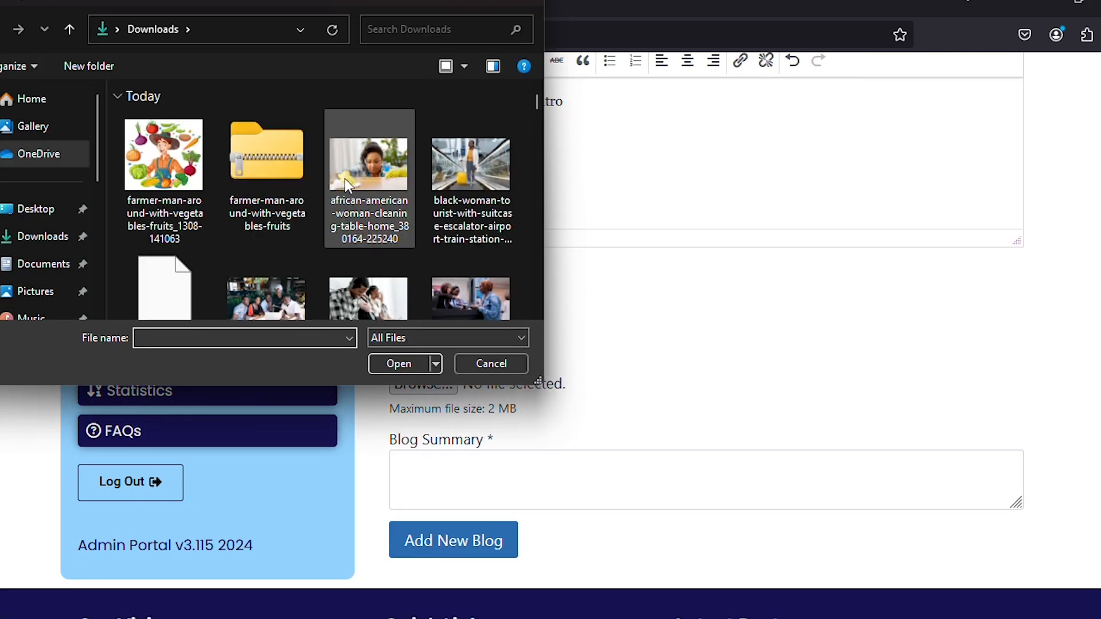
{"action": "left_click", "coordinate": [346, 178]}
{"action": "left_click", "coordinate": [389, 367]}
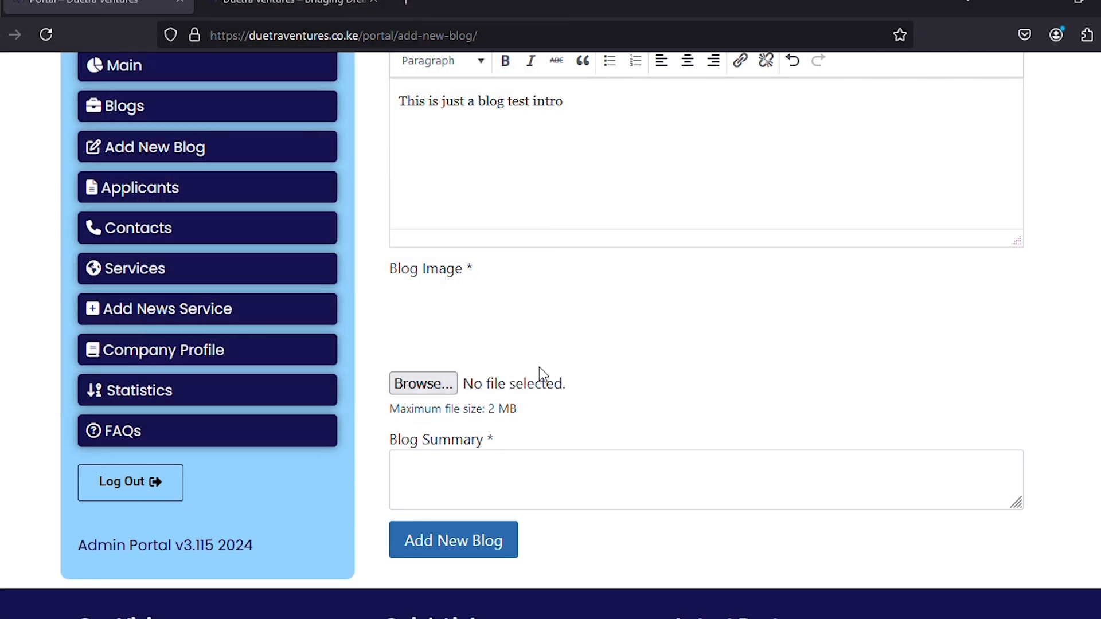
{"action": "left_click", "coordinate": [482, 479]}
{"action": "key", "text": "ctrl+v"}
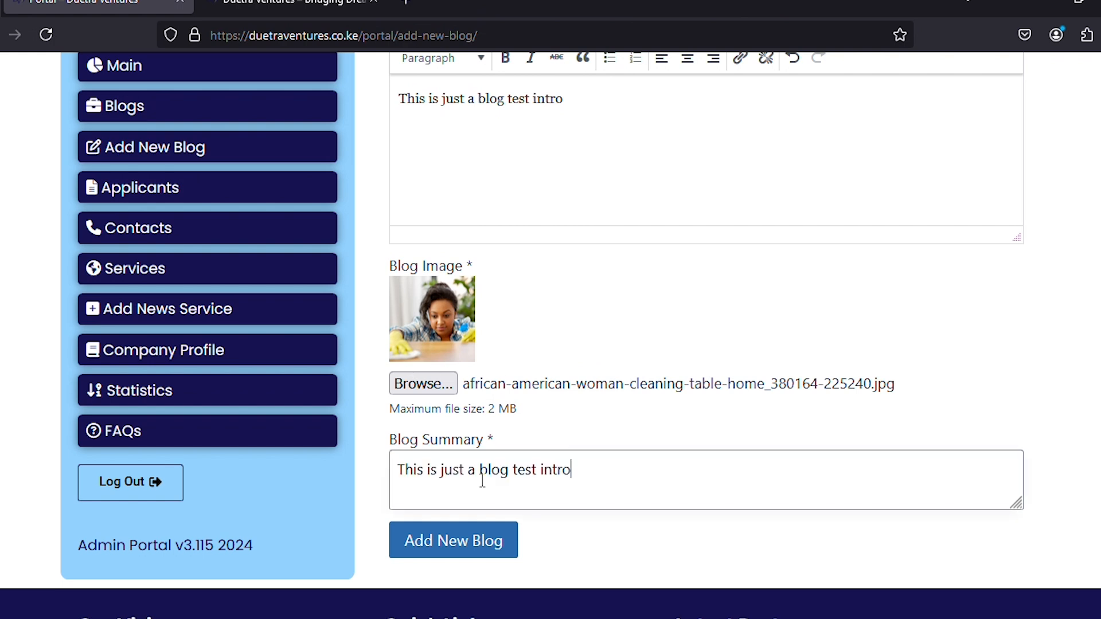
{"action": "left_click", "coordinate": [456, 549]}
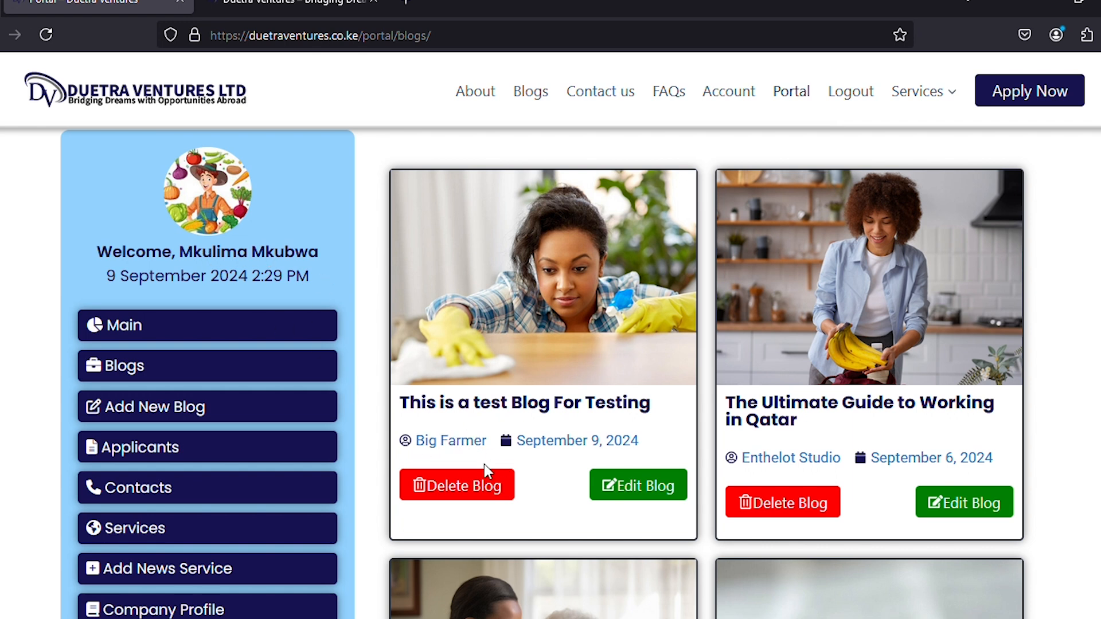
Confirm the dashboard shows 4 blogs, delete the test post, and return to the portal dashboard.
{"action": "left_click", "coordinate": [130, 326]}
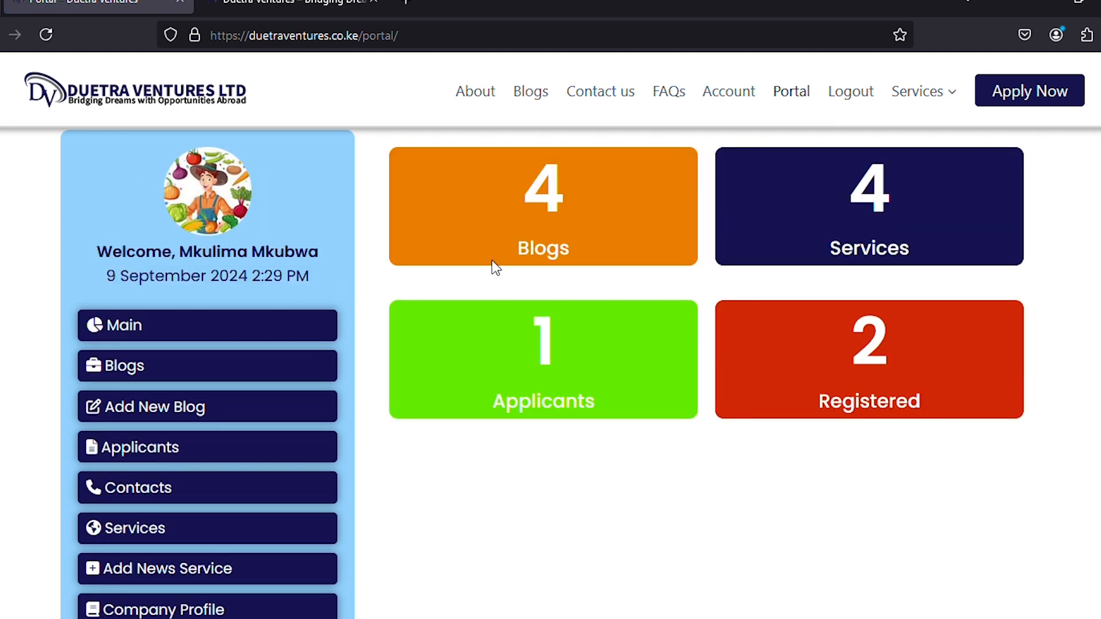
{"action": "left_click", "coordinate": [118, 371]}
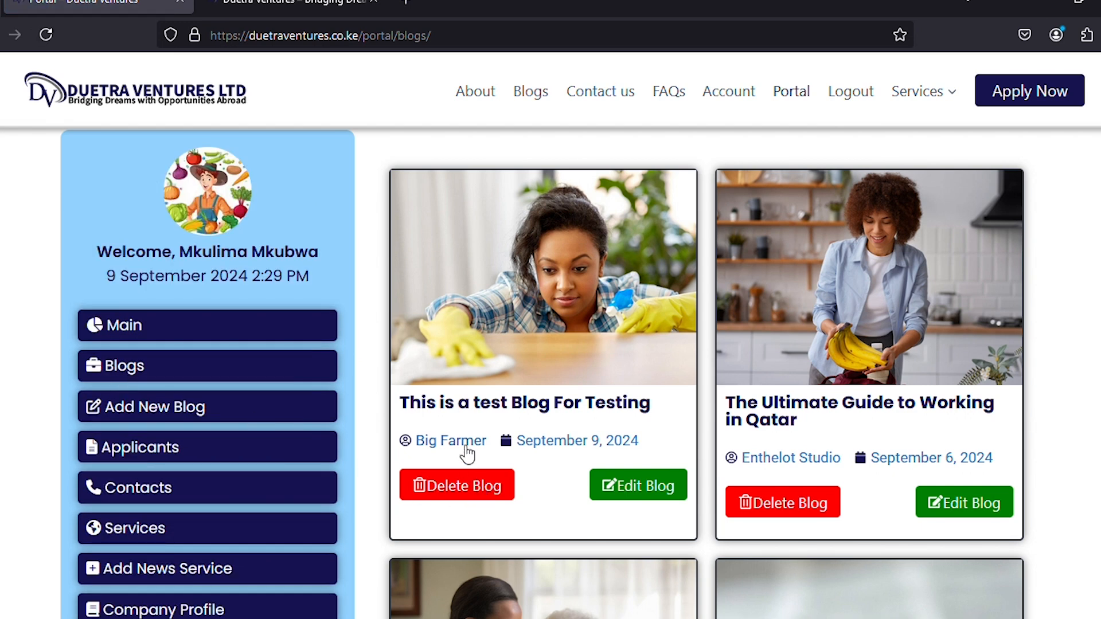
{"action": "left_click", "coordinate": [456, 488]}
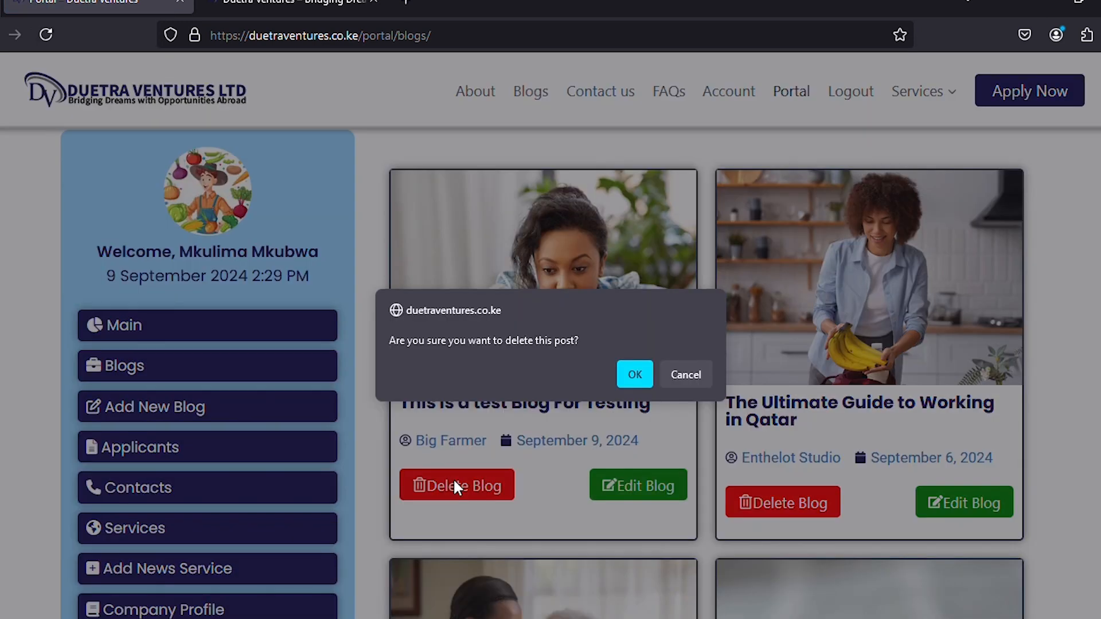
{"action": "left_click", "coordinate": [626, 374]}
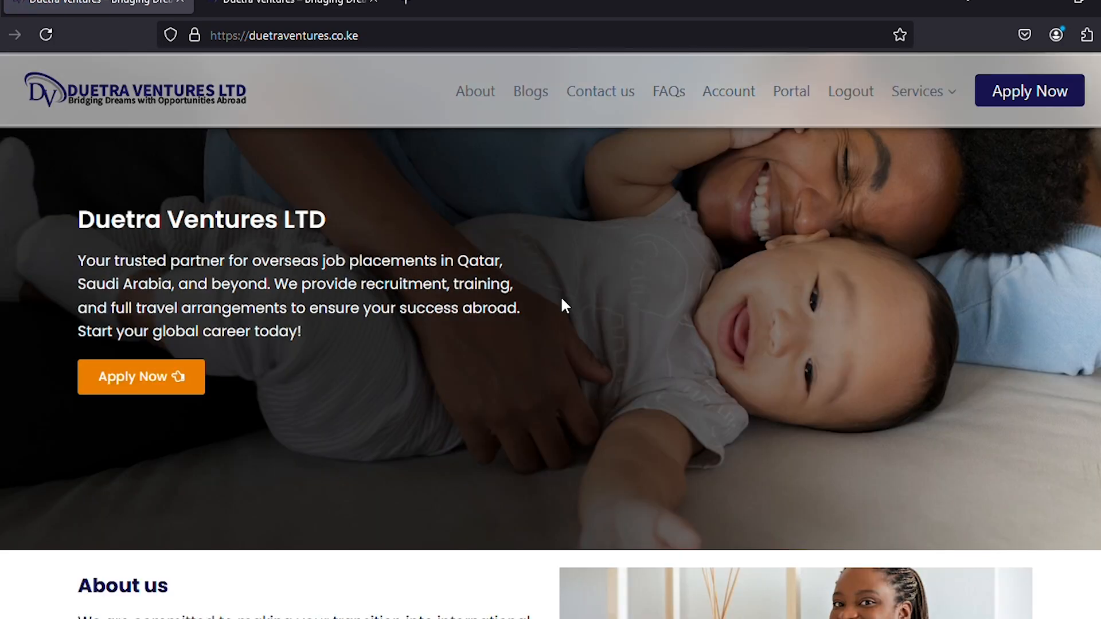
{"action": "left_click", "coordinate": [805, 94]}
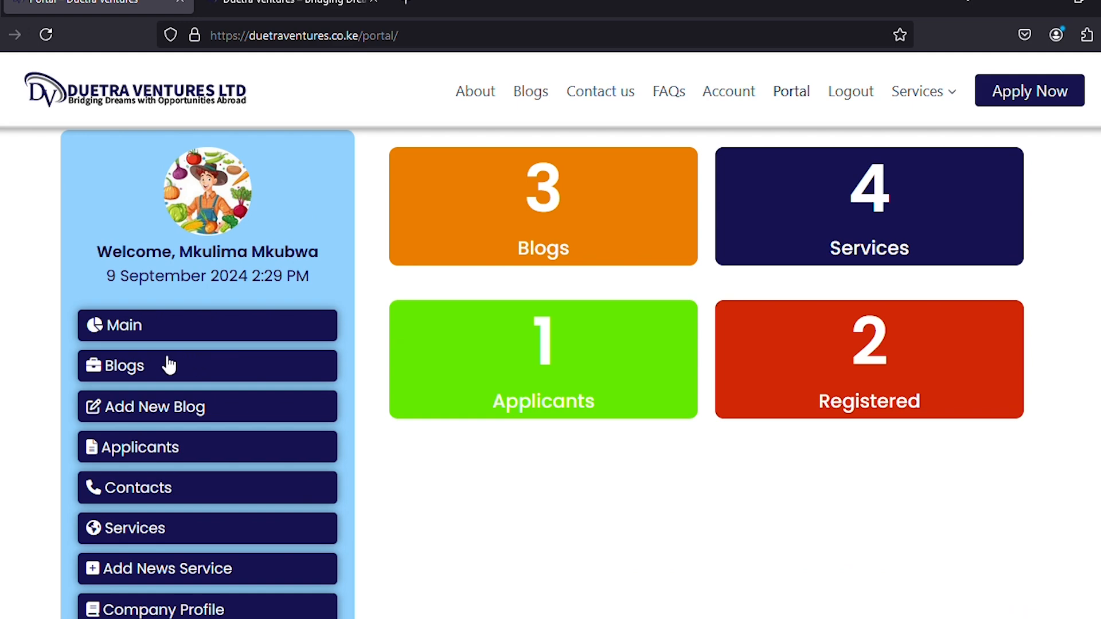
Review the single-entry applicants table, then switch to the public homepage tab.
{"action": "scroll", "coordinate": [166, 361], "scroll_direction": "down", "scroll_amount": 3}
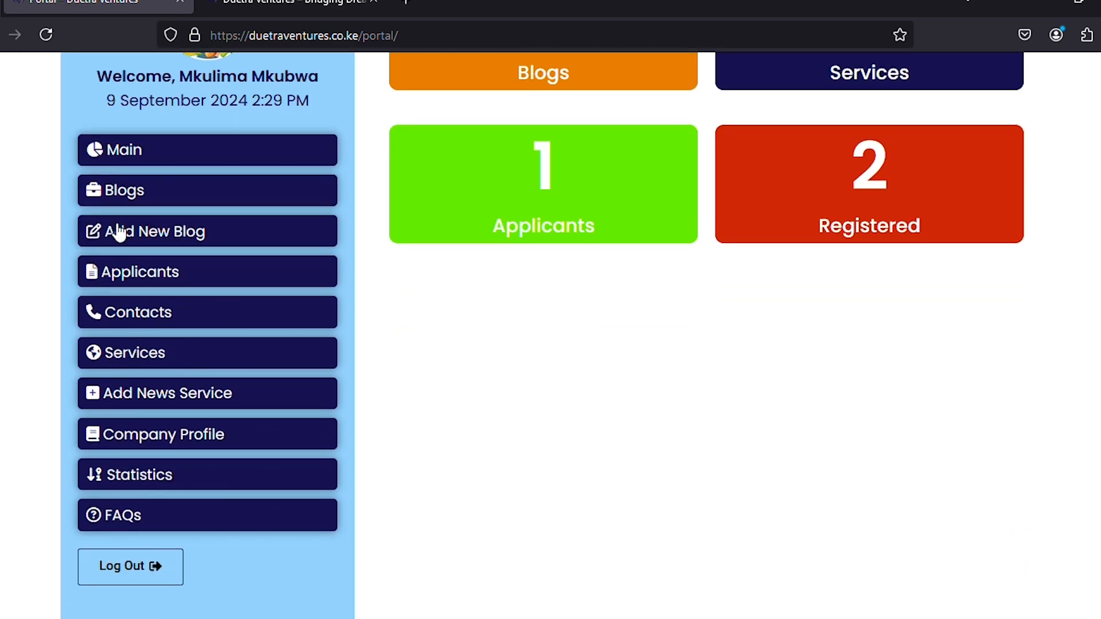
{"action": "scroll", "coordinate": [534, 143], "scroll_direction": "up", "scroll_amount": 3}
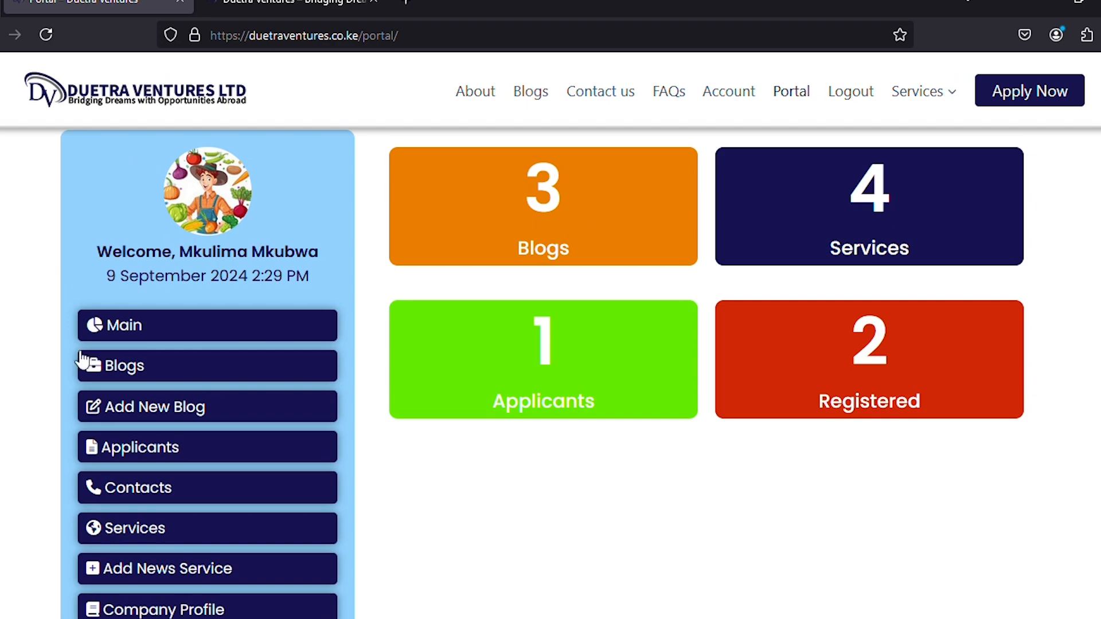
{"action": "scroll", "coordinate": [83, 363], "scroll_direction": "down", "scroll_amount": 2}
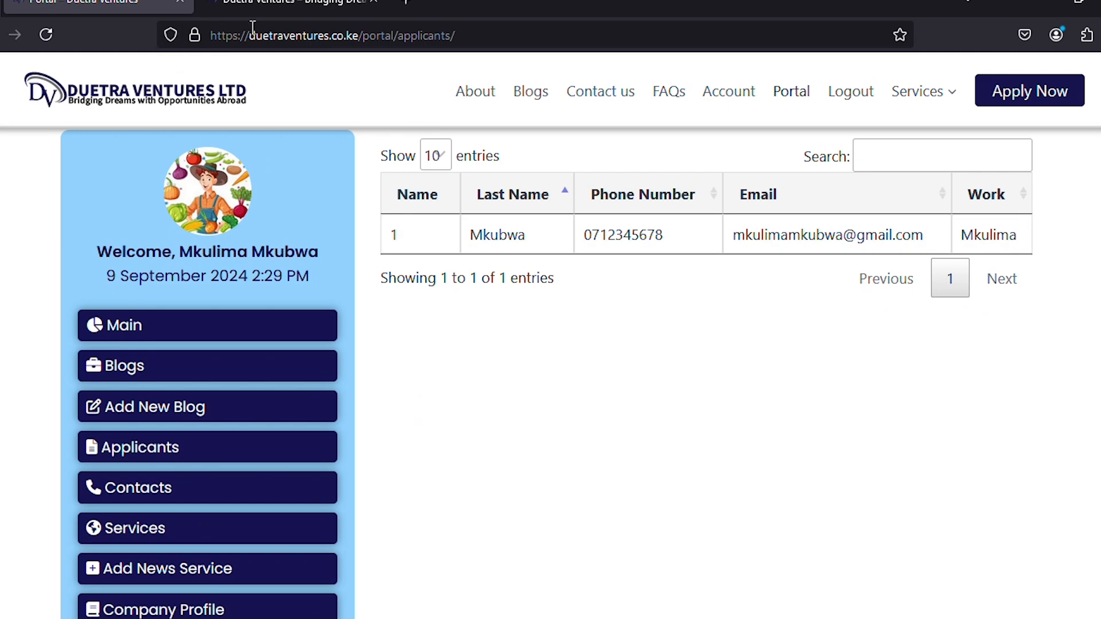
{"action": "left_click", "coordinate": [269, 5]}
{"action": "scroll", "coordinate": [665, 258], "scroll_direction": "up", "scroll_amount": 6}
{"action": "scroll", "coordinate": [665, 258], "scroll_direction": "up", "scroll_amount": 3}
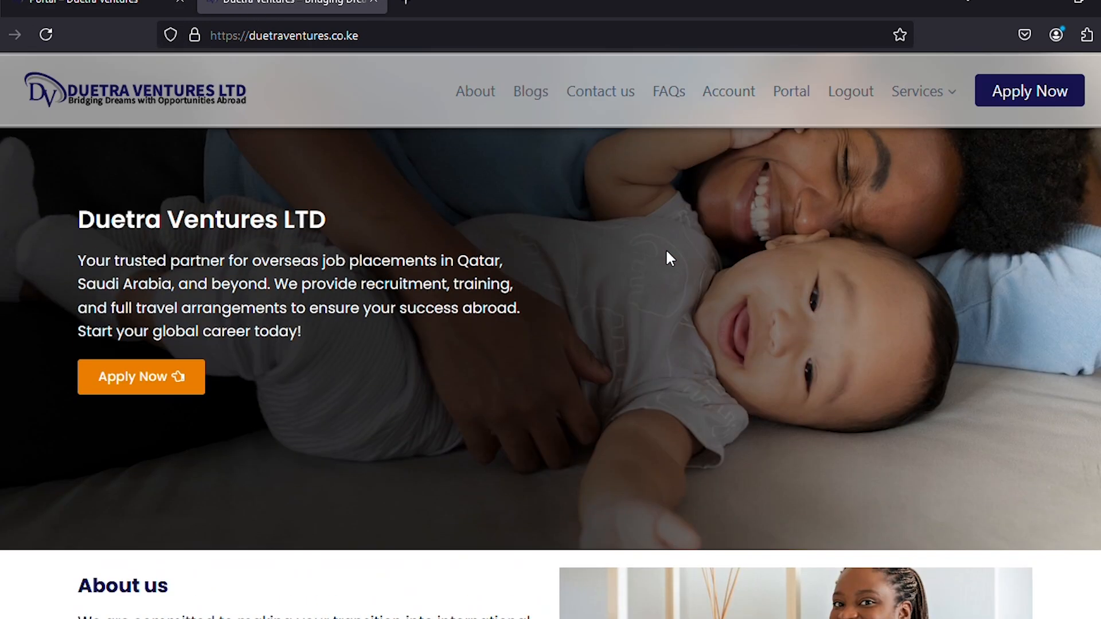
Open the job application form and enter the applicant's first name, last name and phone number.
{"action": "left_click", "coordinate": [1008, 93]}
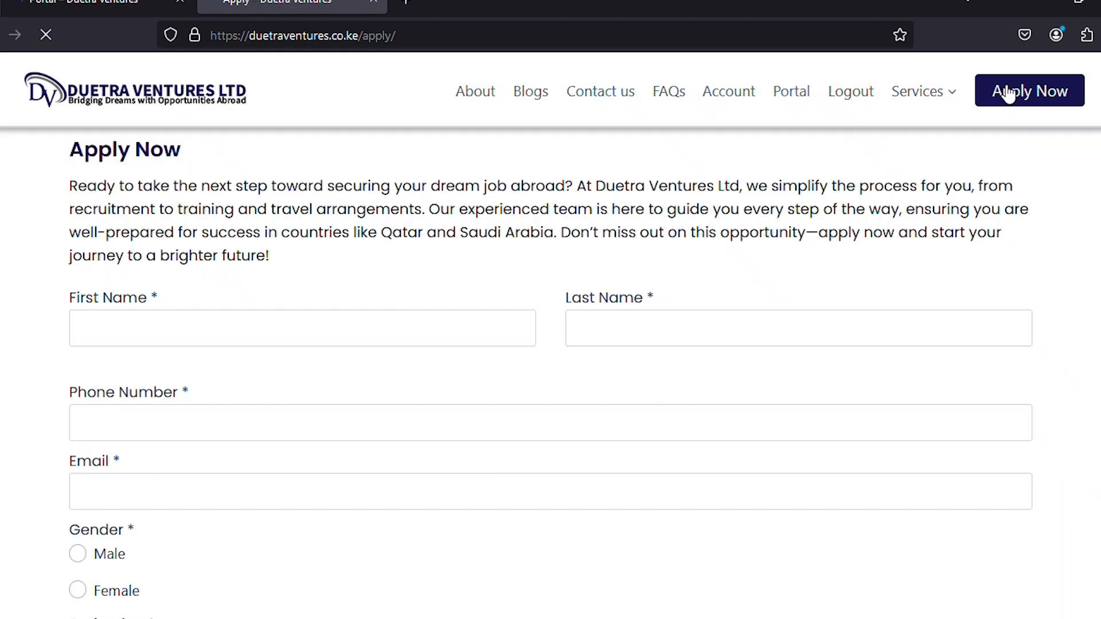
{"action": "left_click", "coordinate": [160, 330]}
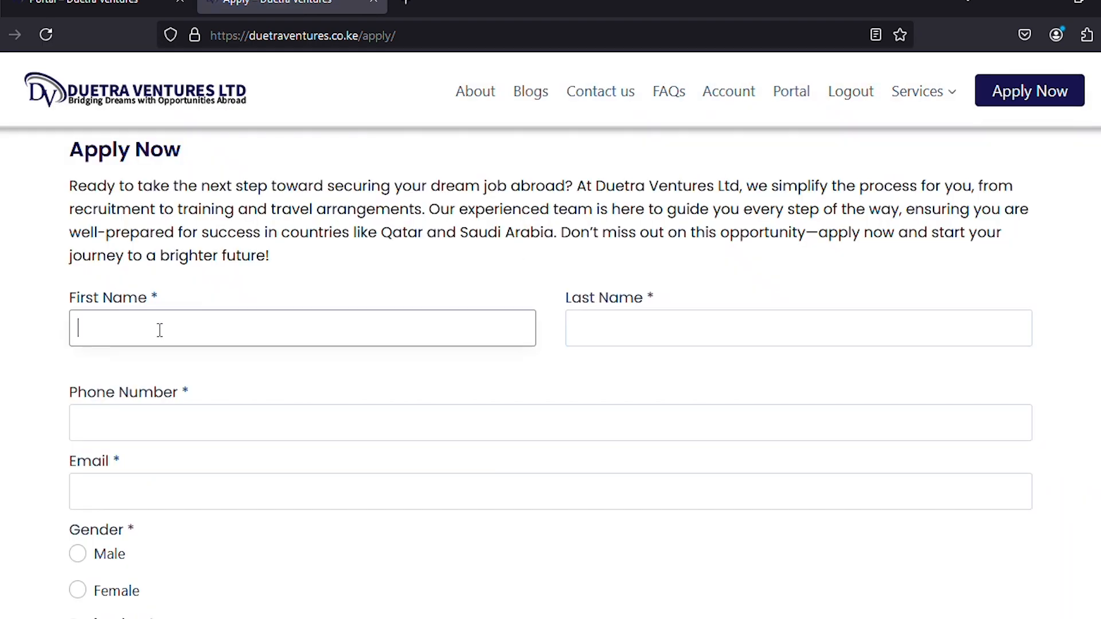
{"action": "type", "text": "Big"}
{"action": "left_click", "coordinate": [640, 323]}
{"action": "type", "text": "Fa"}
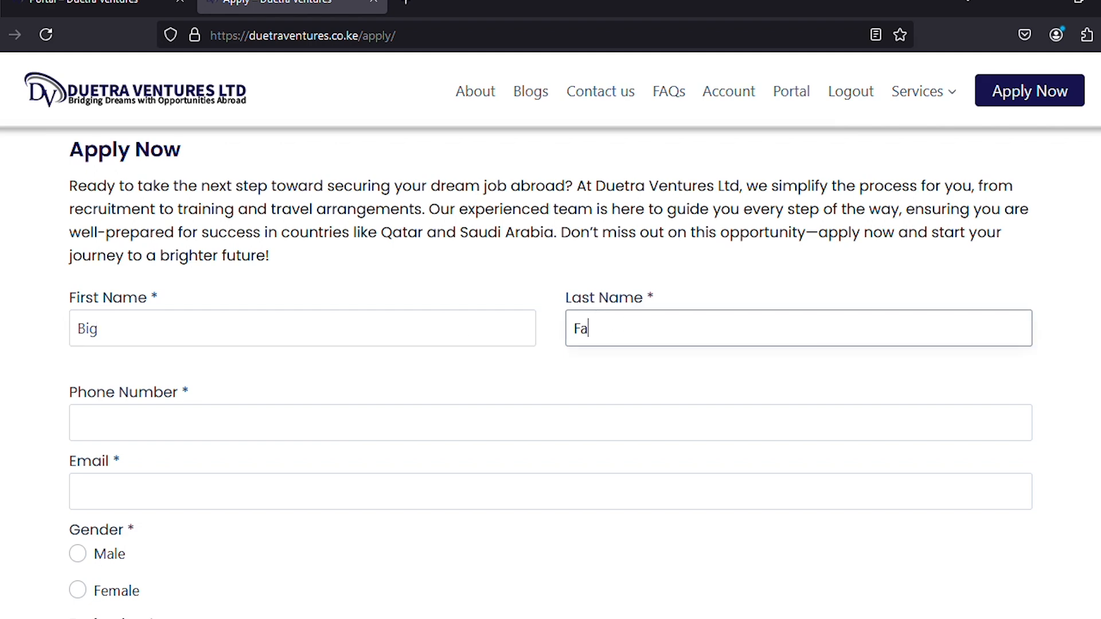
{"action": "type", "text": "rmer"}
{"action": "scroll", "coordinate": [462, 394], "scroll_direction": "down", "scroll_amount": 3}
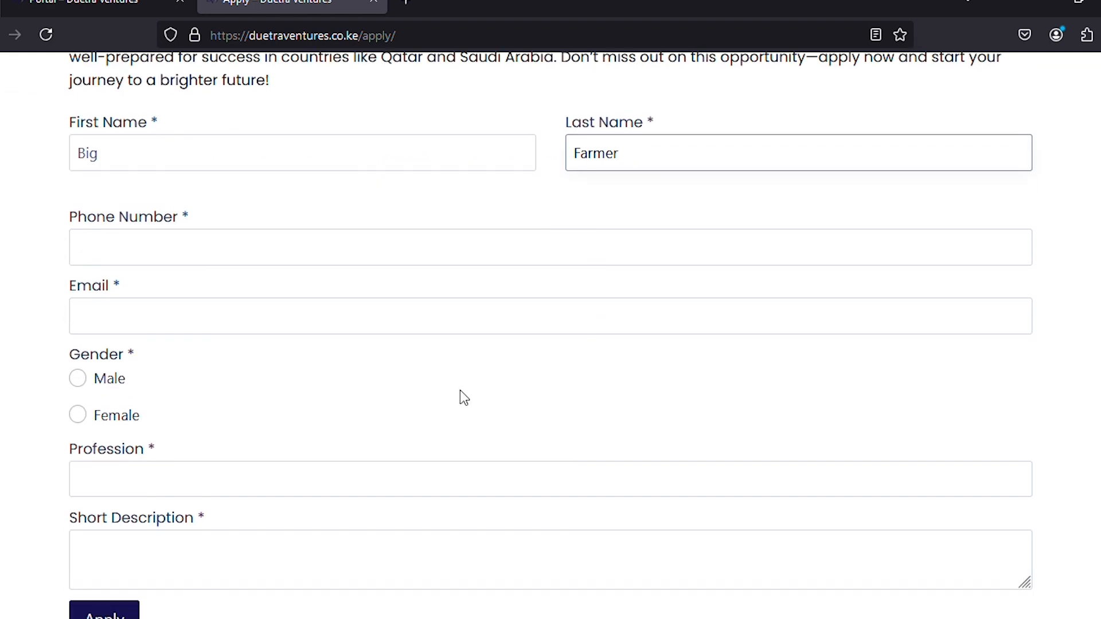
{"action": "left_click", "coordinate": [283, 250]}
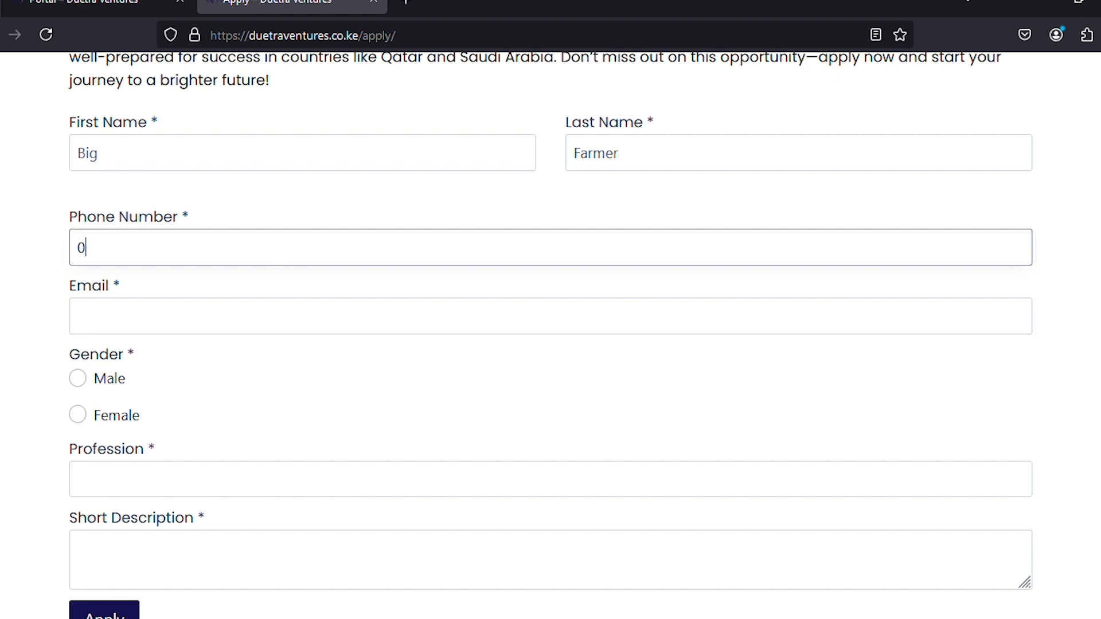
Add the applicant's email, Female gender, profession 'Big Farming', description 'I am a Big Farmer', and submit.
{"action": "left_click", "coordinate": [196, 316]}
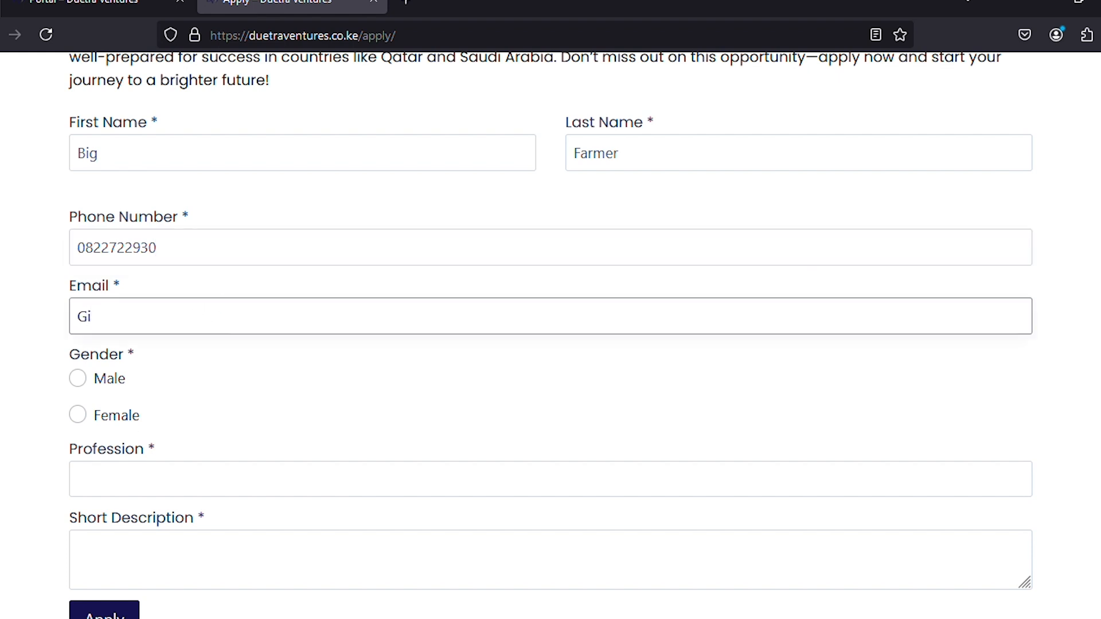
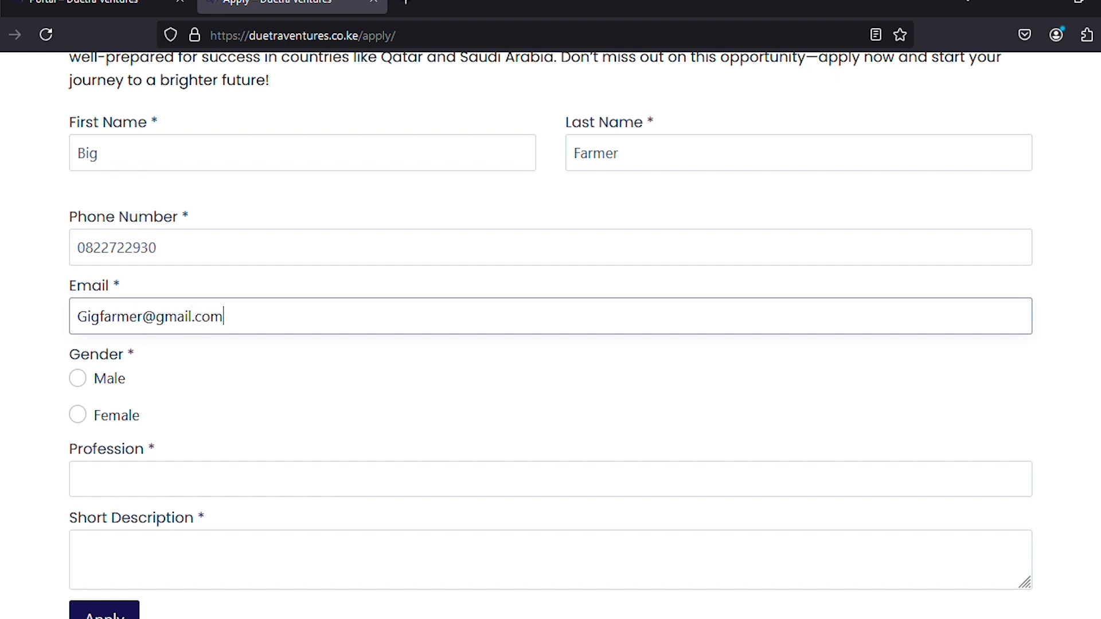
{"action": "left_click", "coordinate": [105, 420]}
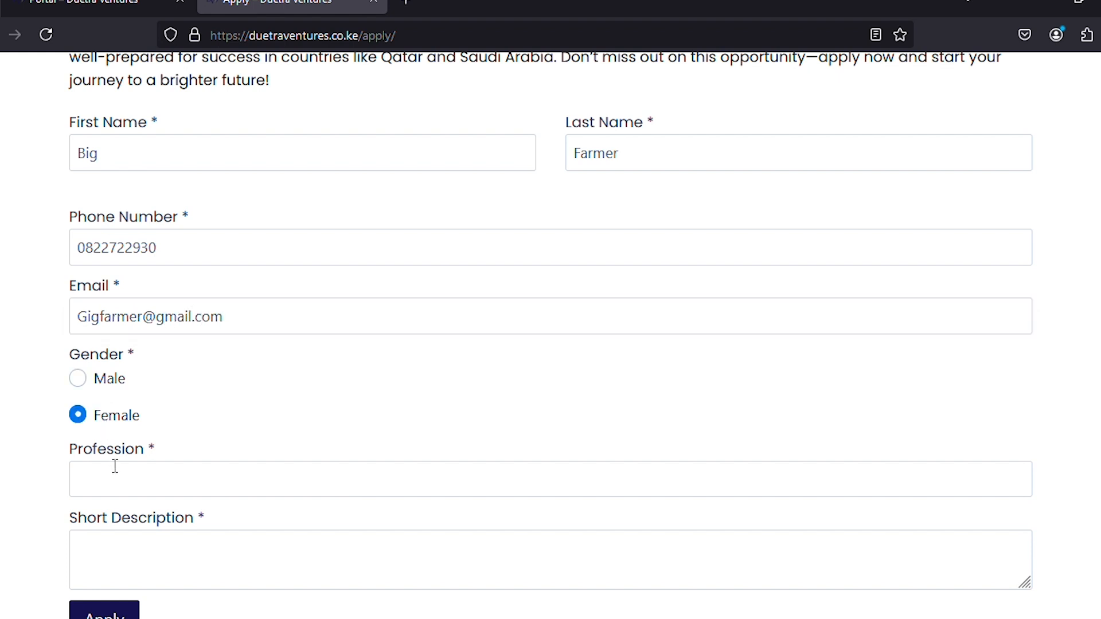
{"action": "left_click", "coordinate": [117, 476]}
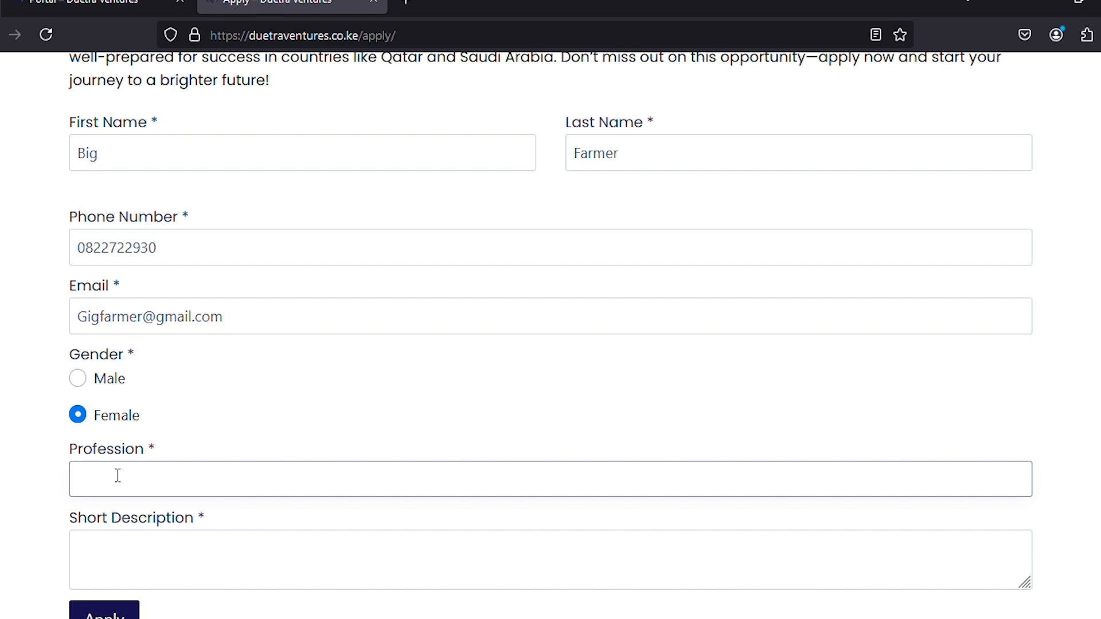
{"action": "type", "text": "Big Farming"}
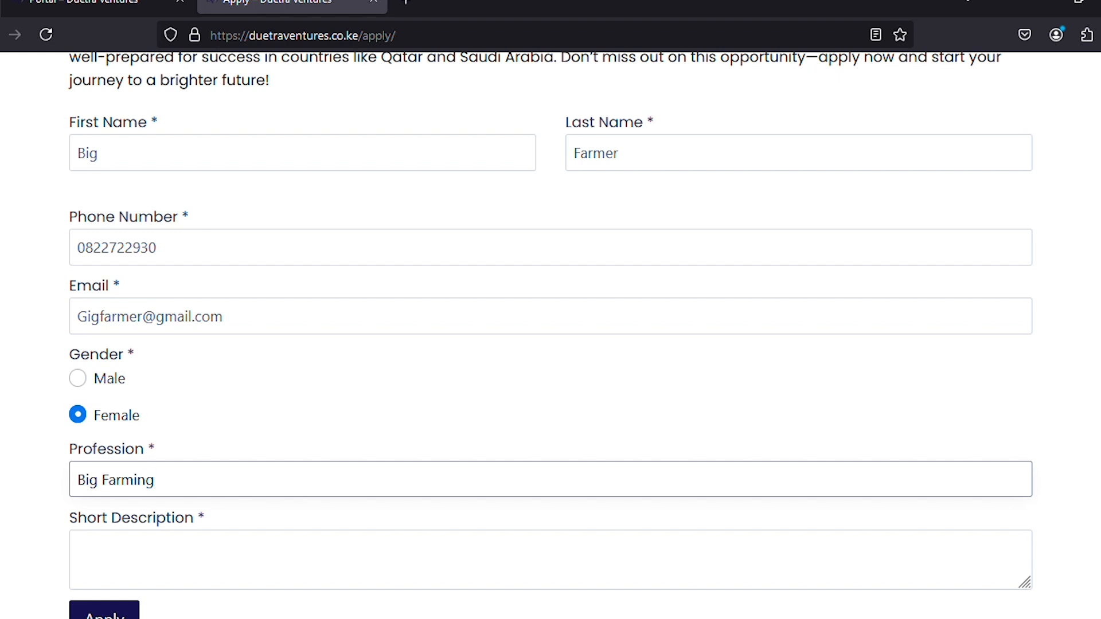
{"action": "left_click", "coordinate": [180, 546]}
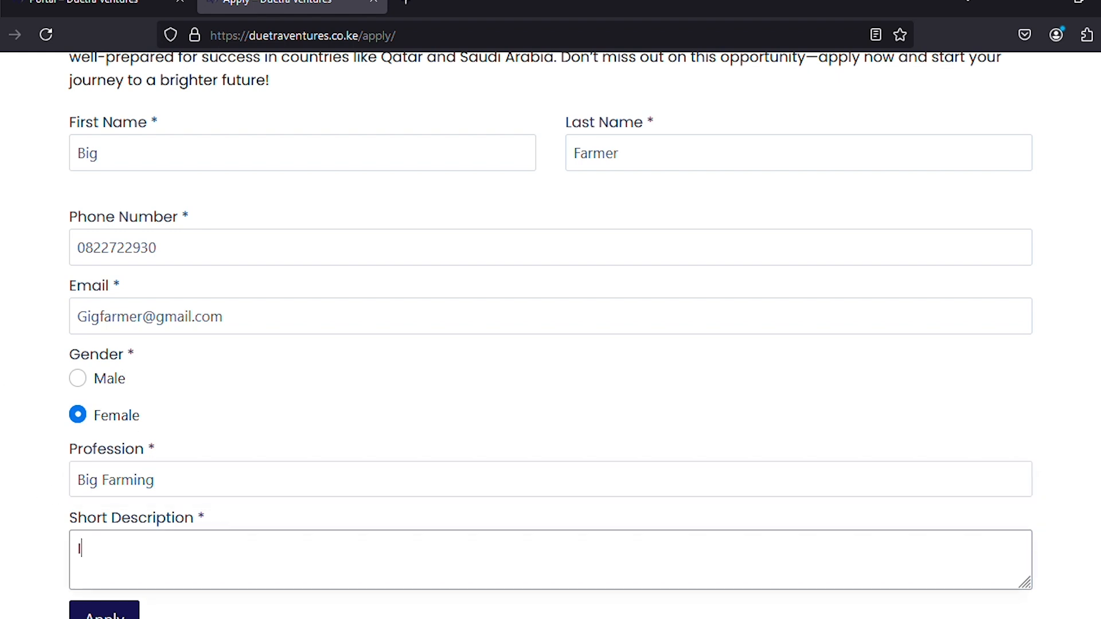
{"action": "type", "text": "I am a Big Farmer"}
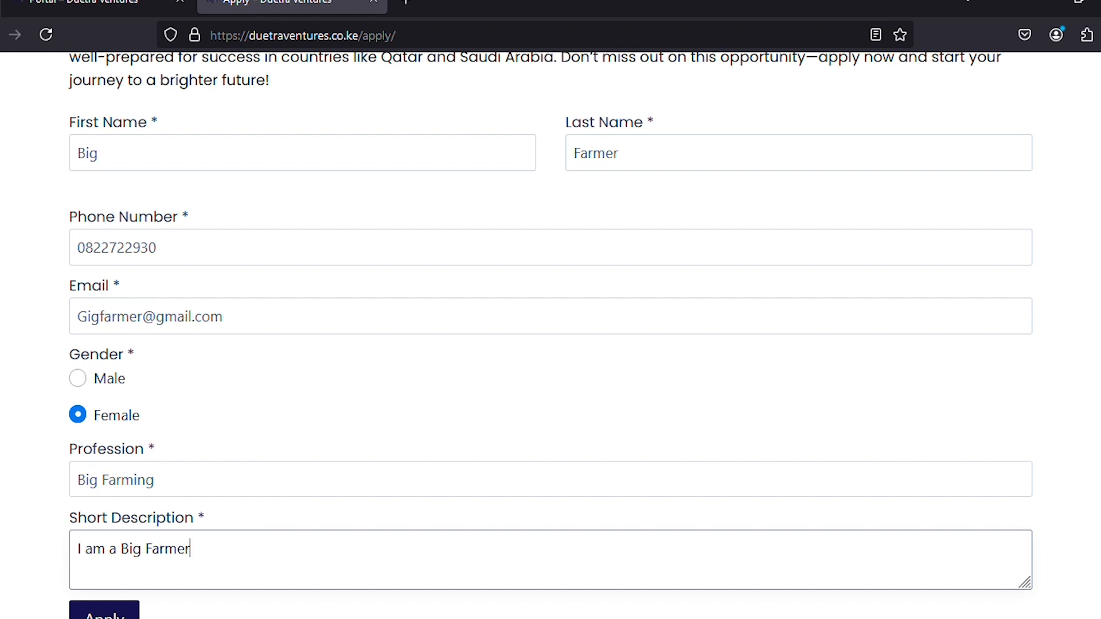
{"action": "left_click", "coordinate": [104, 615]}
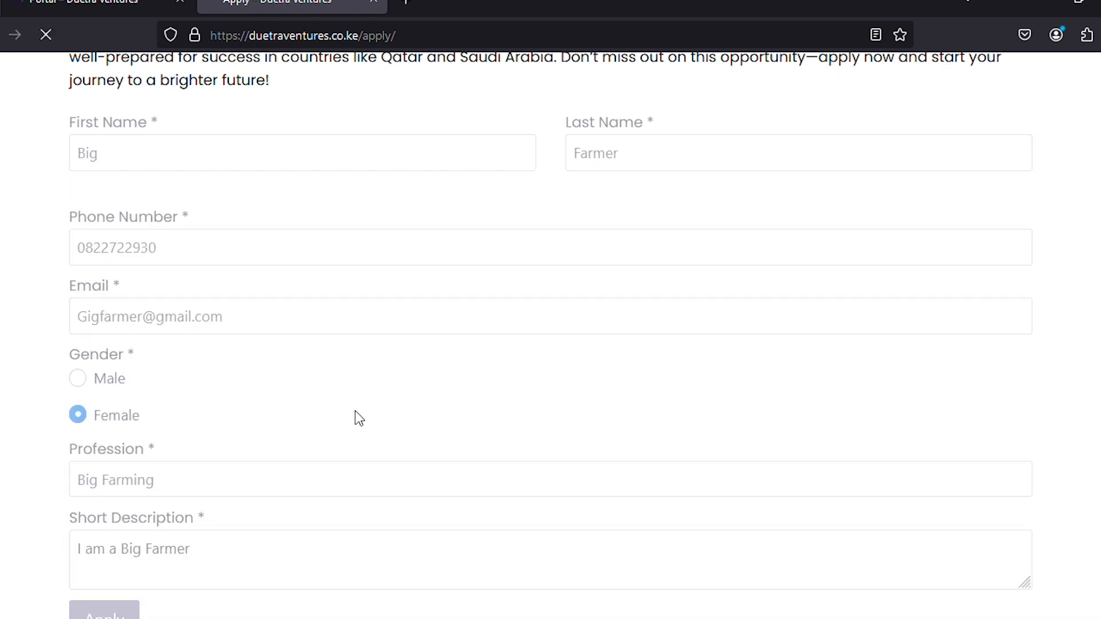
Reload the portal's applicants list, confirm the Applicants count of 2, then open Services.
{"action": "scroll", "coordinate": [384, 344], "scroll_direction": "up", "scroll_amount": 3}
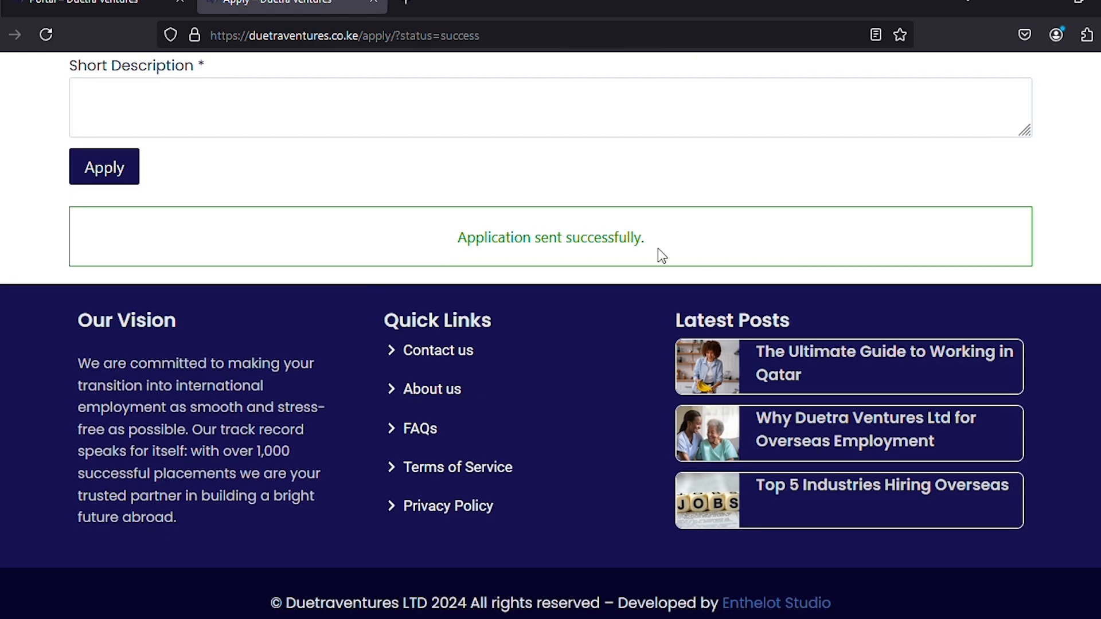
{"action": "scroll", "coordinate": [110, 128], "scroll_direction": "up", "scroll_amount": 2}
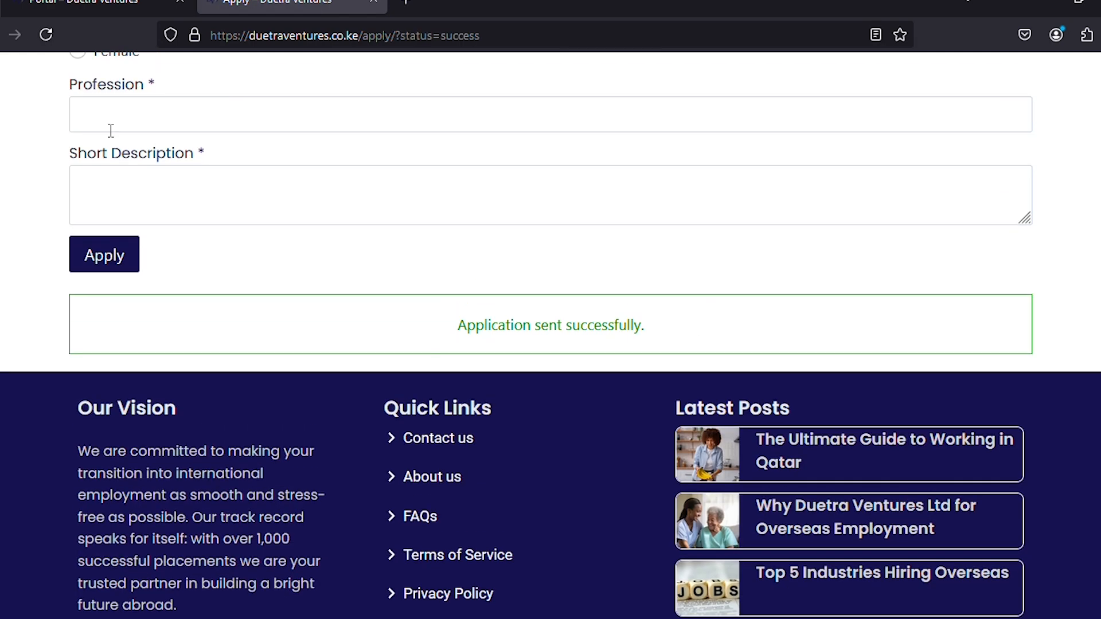
{"action": "left_click", "coordinate": [86, 7]}
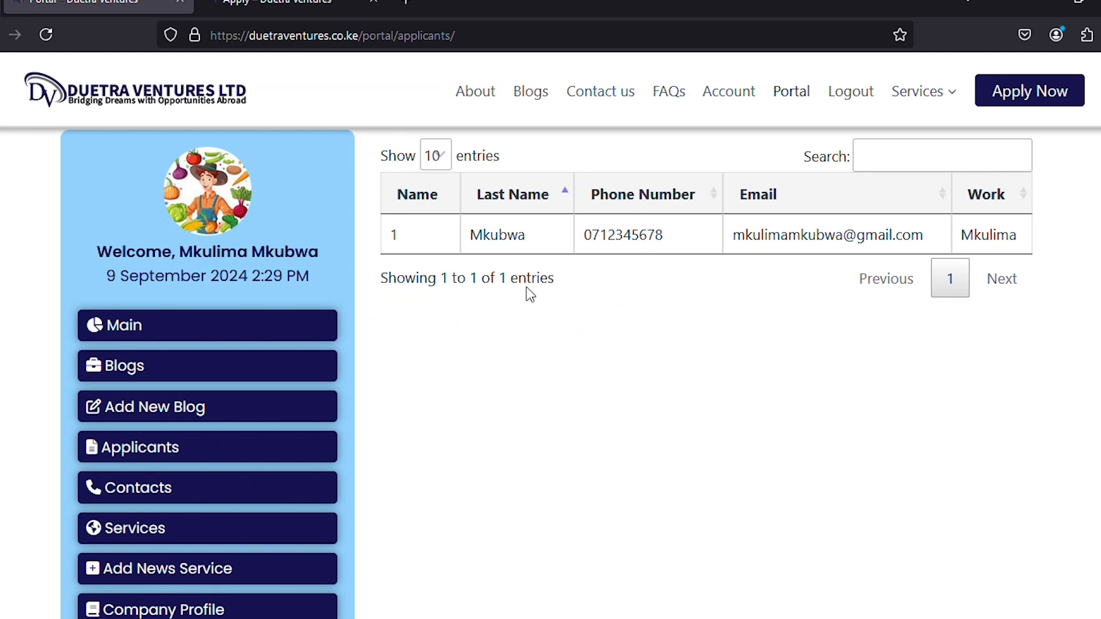
{"action": "left_click", "coordinate": [46, 35]}
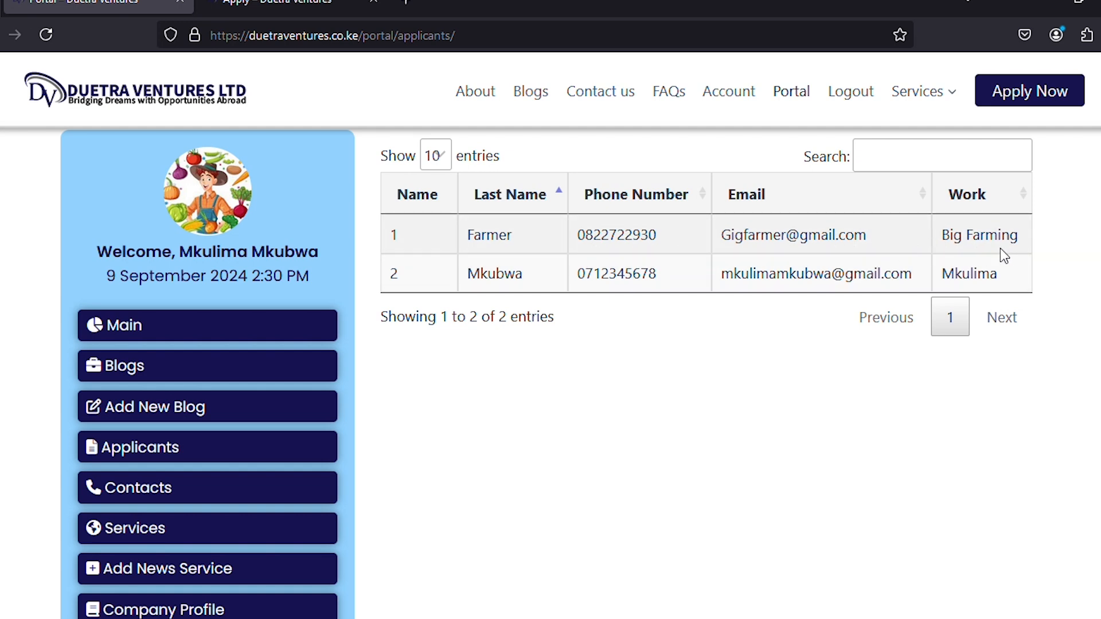
{"action": "left_click", "coordinate": [136, 331]}
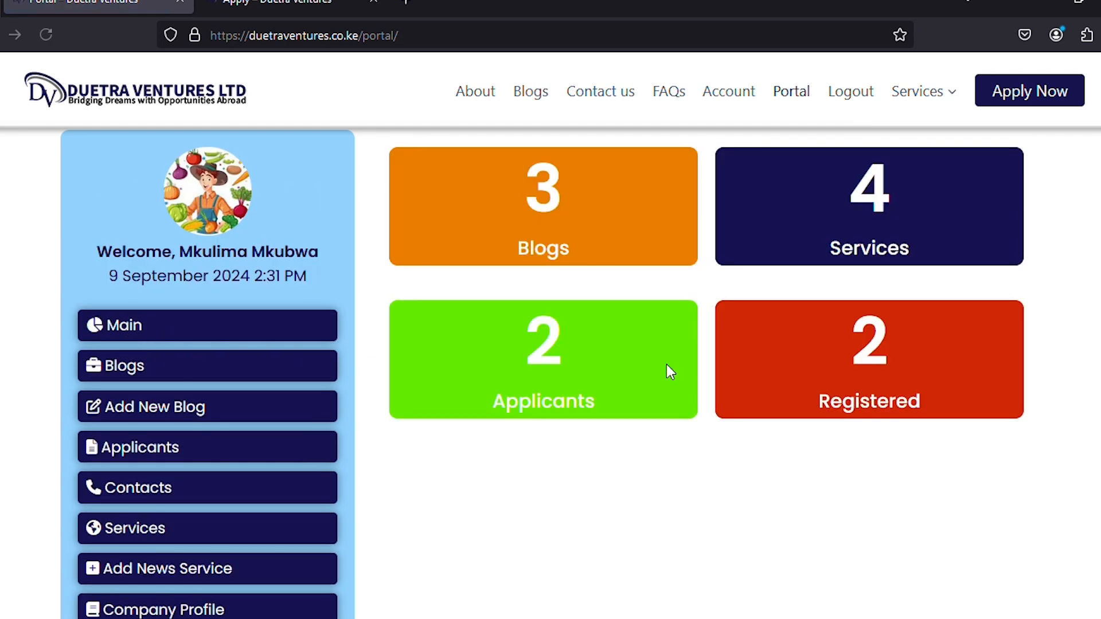
{"action": "double_click", "coordinate": [561, 338]}
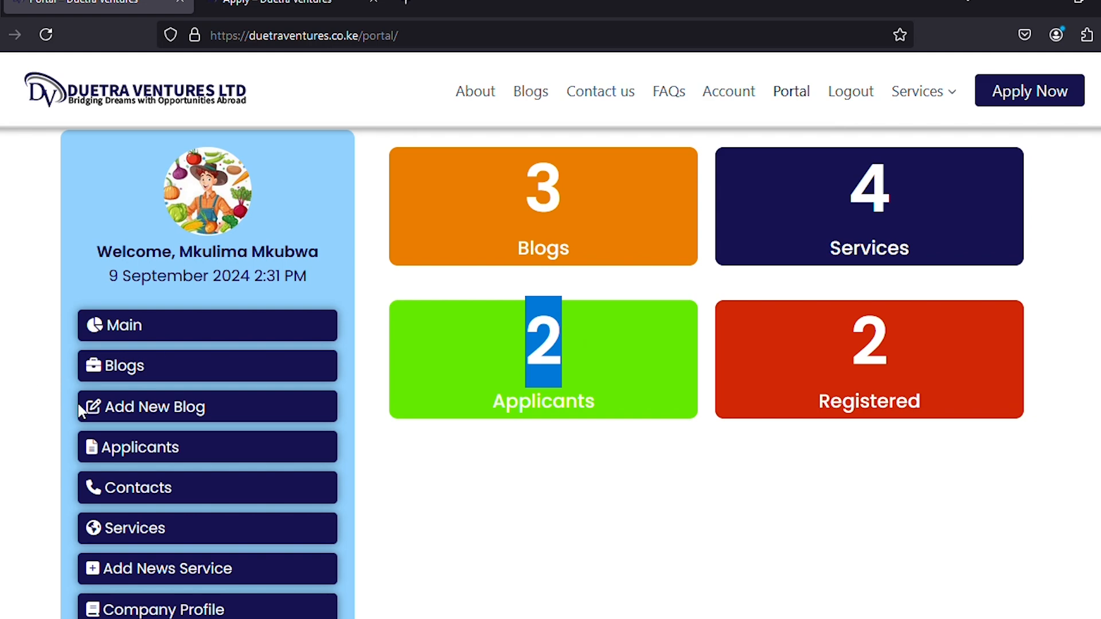
{"action": "scroll", "coordinate": [78, 404], "scroll_direction": "down", "scroll_amount": 2}
{"action": "left_click", "coordinate": [144, 367]}
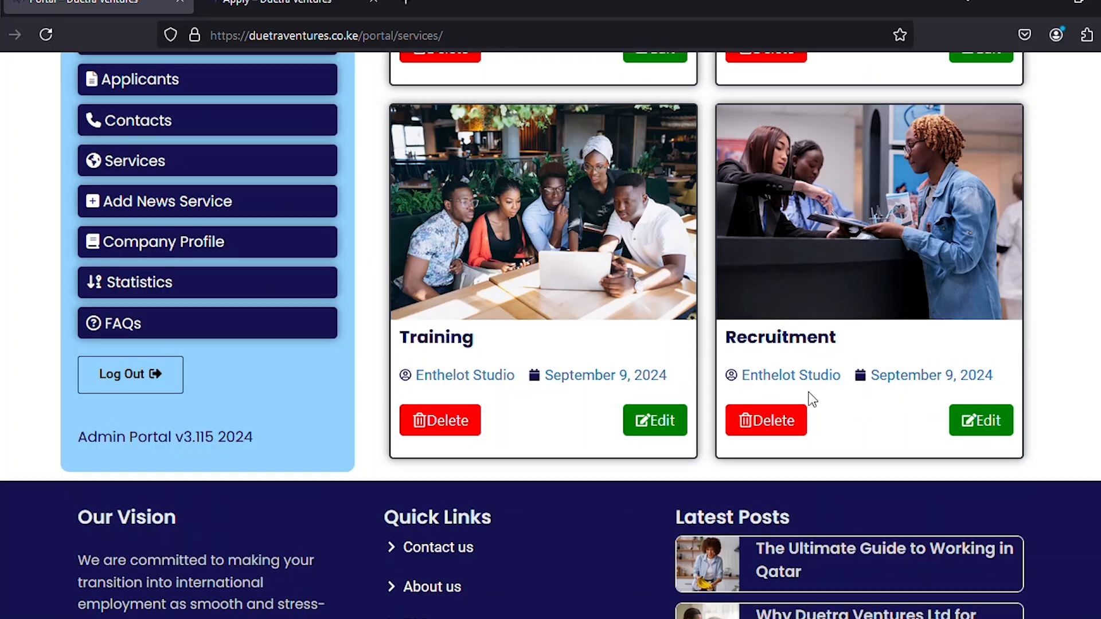
{"action": "scroll", "coordinate": [812, 400], "scroll_direction": "up", "scroll_amount": 8}
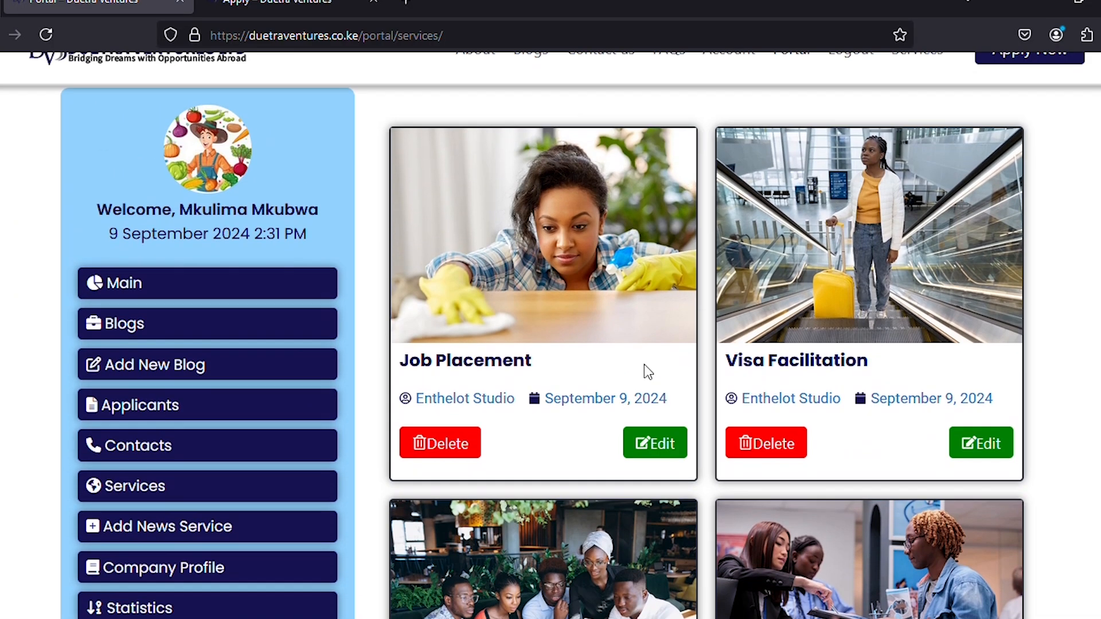
Look through the blank Add News Service form, then go to the Company Profile settings.
{"action": "scroll", "coordinate": [223, 401], "scroll_direction": "down", "scroll_amount": 3}
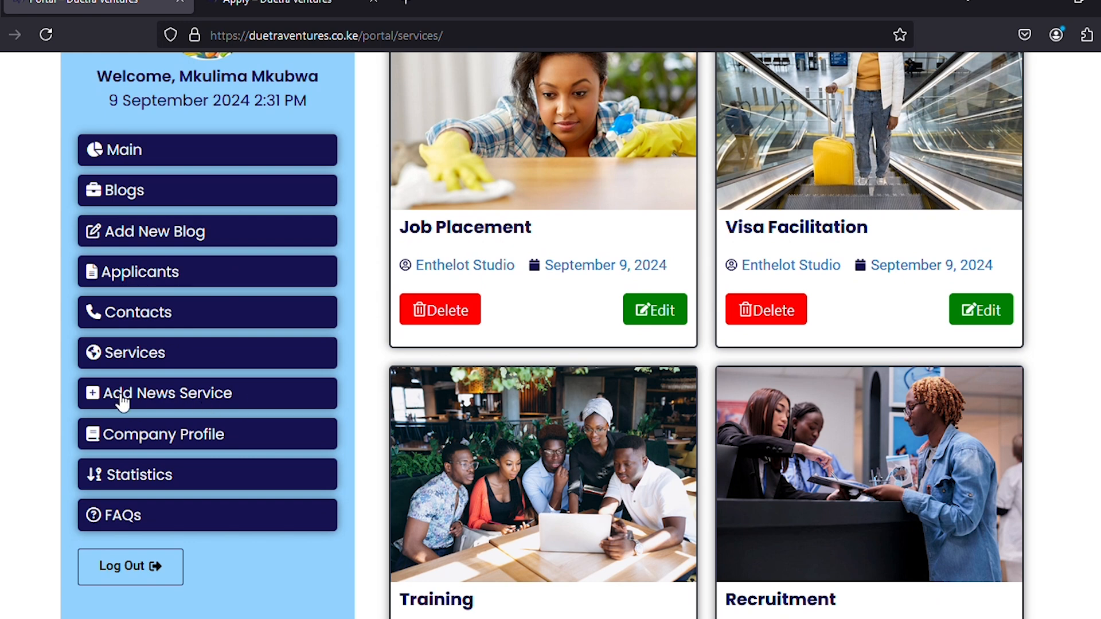
{"action": "left_click", "coordinate": [149, 404]}
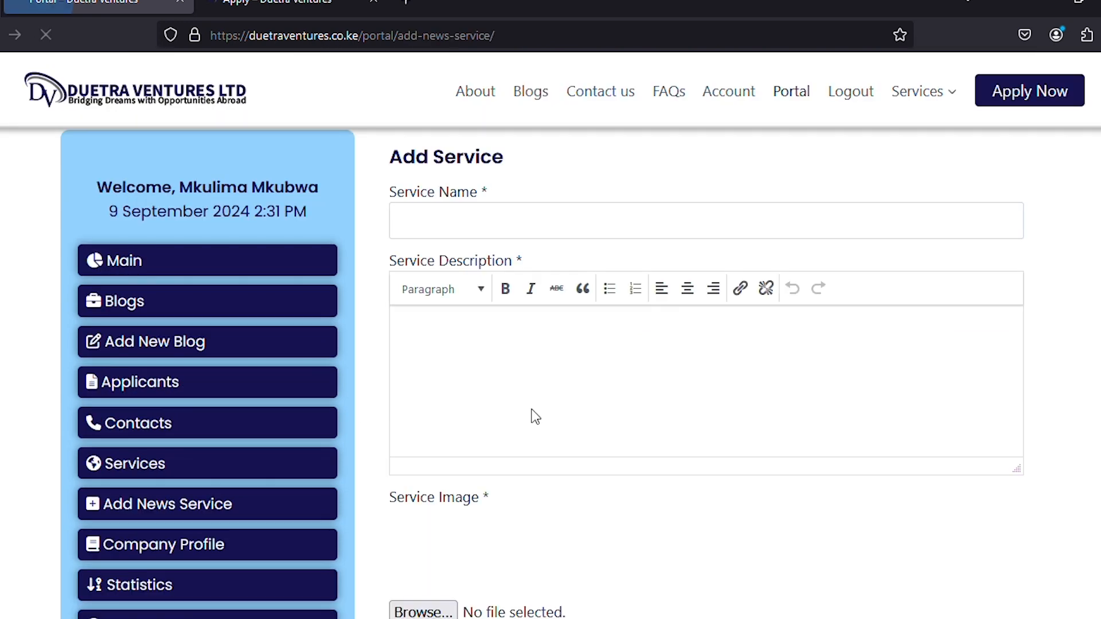
{"action": "scroll", "coordinate": [484, 458], "scroll_direction": "down", "scroll_amount": 5}
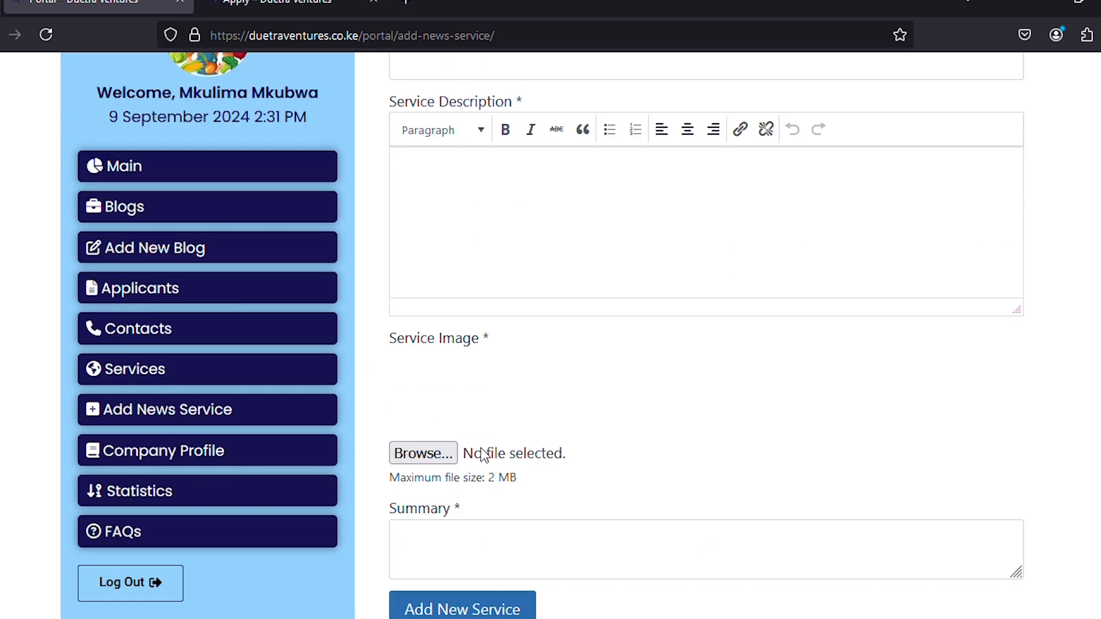
{"action": "scroll", "coordinate": [455, 405], "scroll_direction": "up", "scroll_amount": 5}
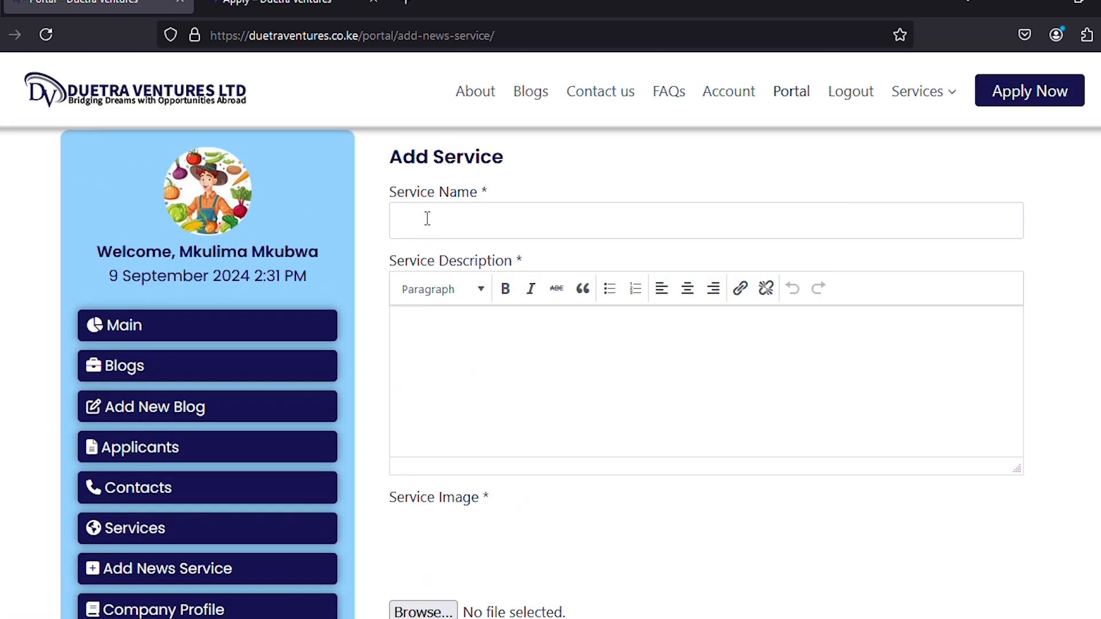
{"action": "scroll", "coordinate": [430, 490], "scroll_direction": "down", "scroll_amount": 6}
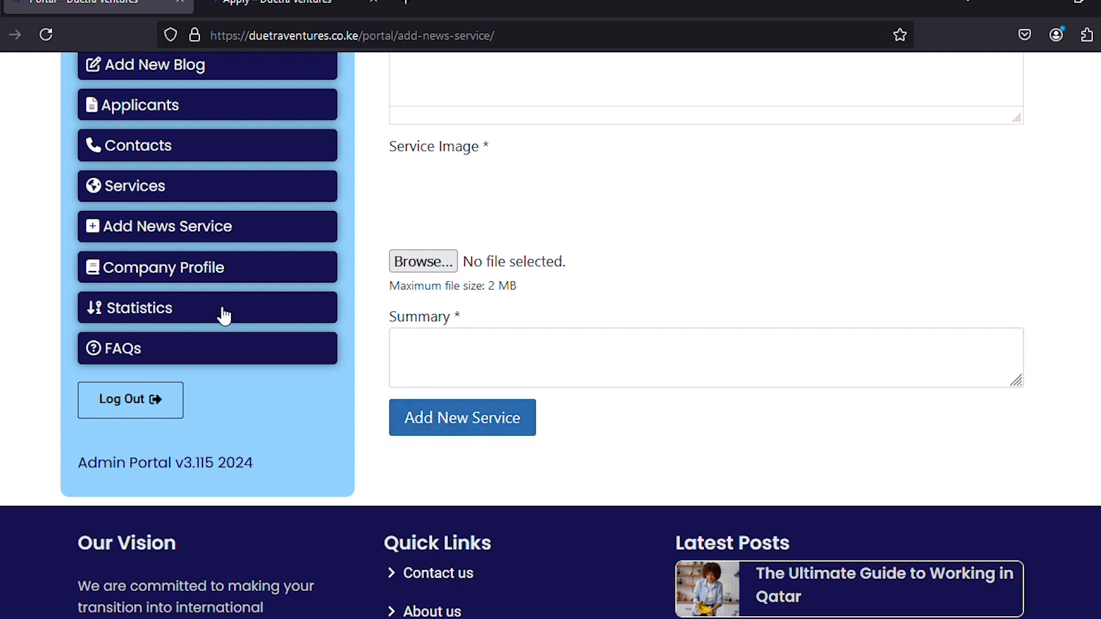
{"action": "left_click", "coordinate": [113, 273]}
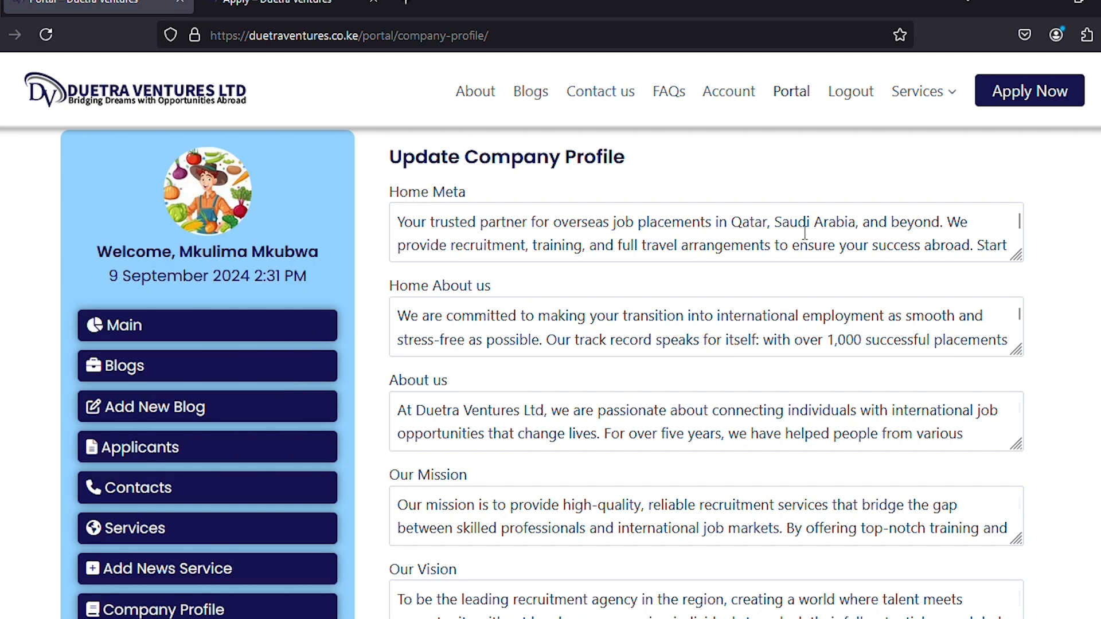
Copy the homepage intro paragraph from the public site and select the existing Home Meta text.
{"action": "left_click", "coordinate": [257, 7]}
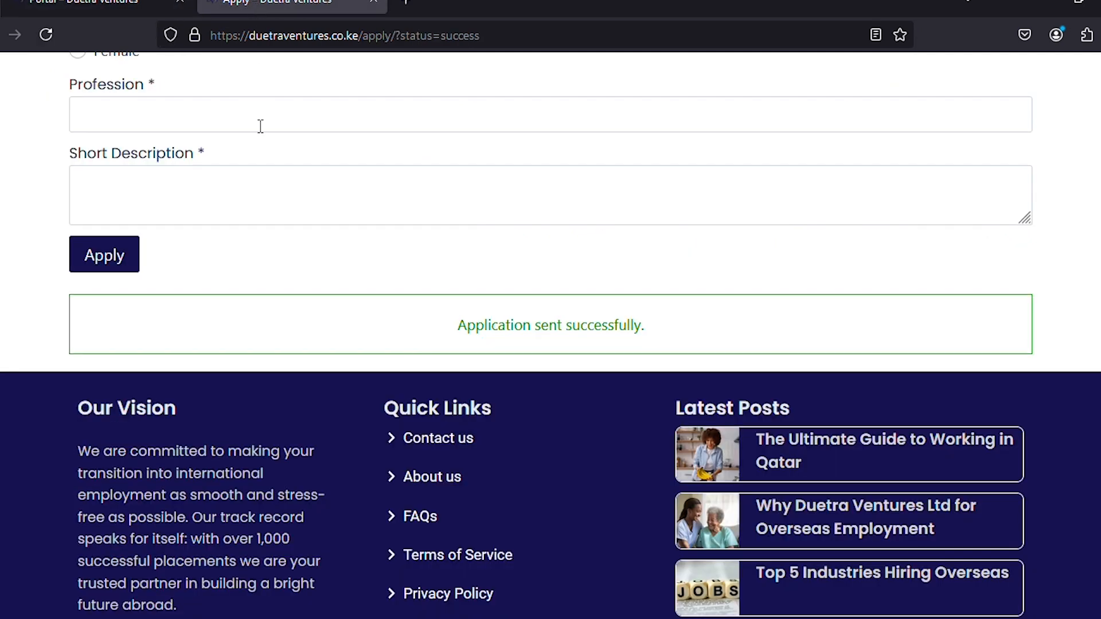
{"action": "scroll", "coordinate": [258, 123], "scroll_direction": "up", "scroll_amount": 5}
{"action": "scroll", "coordinate": [159, 195], "scroll_direction": "up", "scroll_amount": 3}
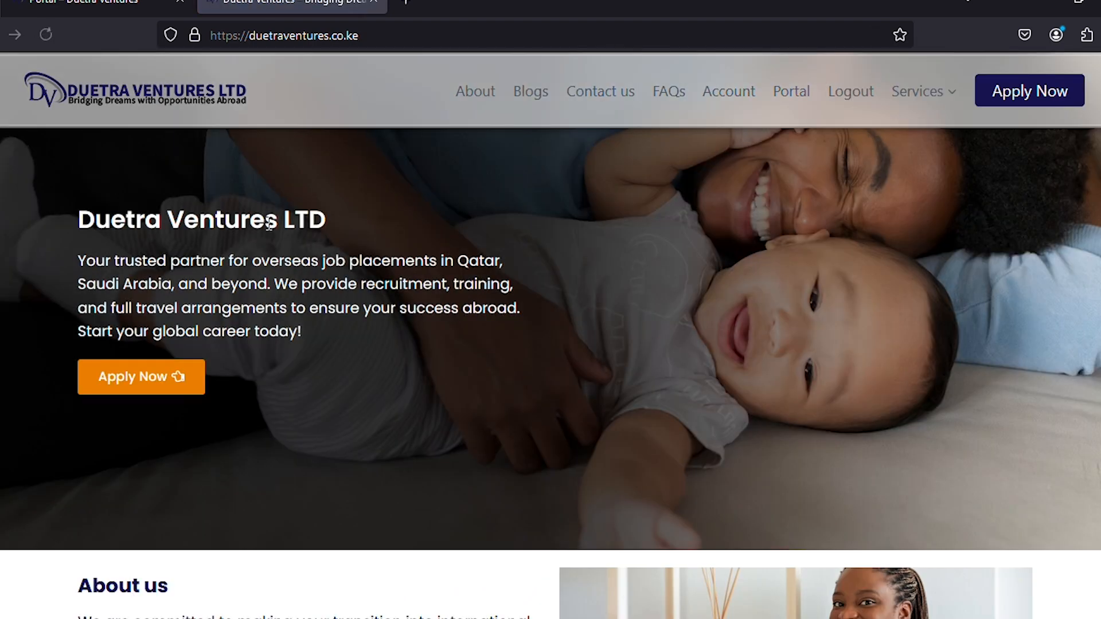
{"action": "left_click_drag", "start_coordinate": [80, 260], "coordinate": [364, 339]}
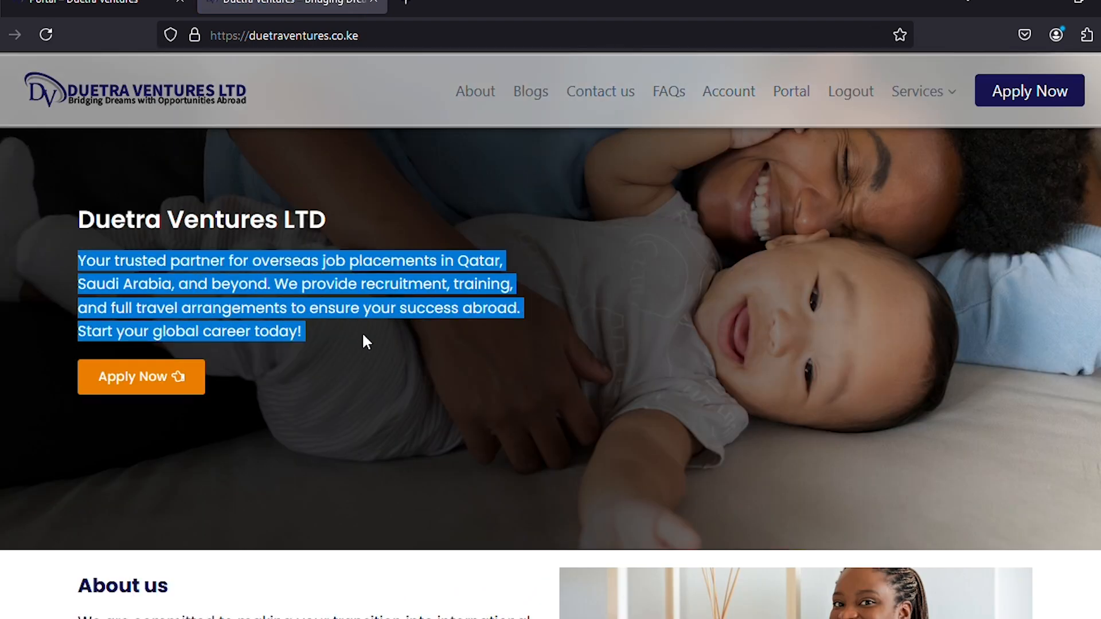
{"action": "left_click", "coordinate": [141, 7]}
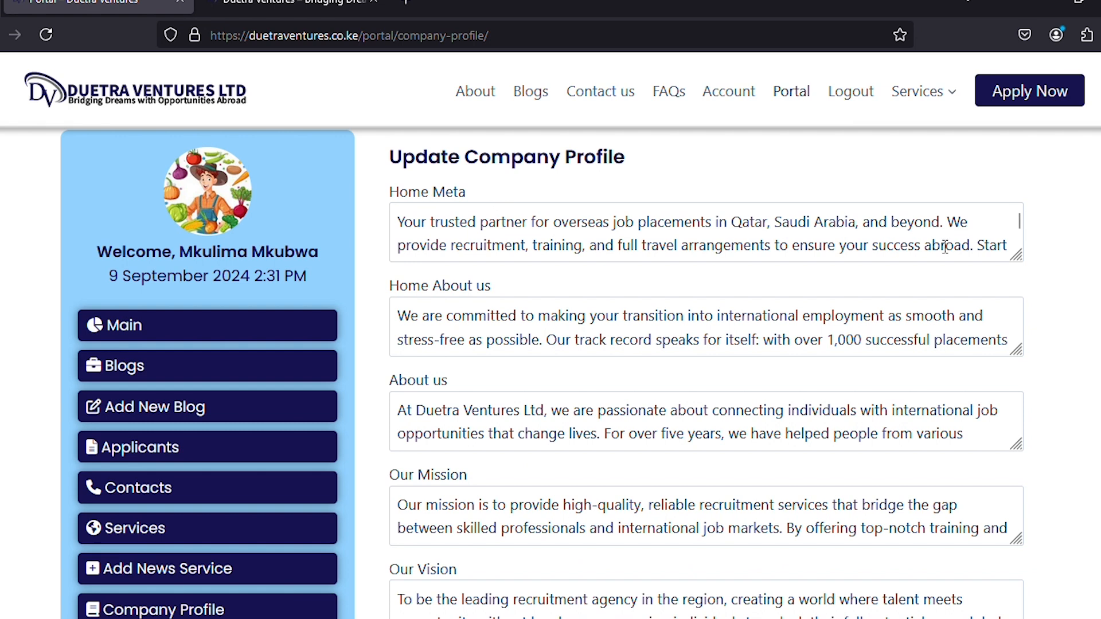
{"action": "left_click_drag", "start_coordinate": [980, 252], "coordinate": [1036, 272]}
{"action": "left_click", "coordinate": [490, 224]}
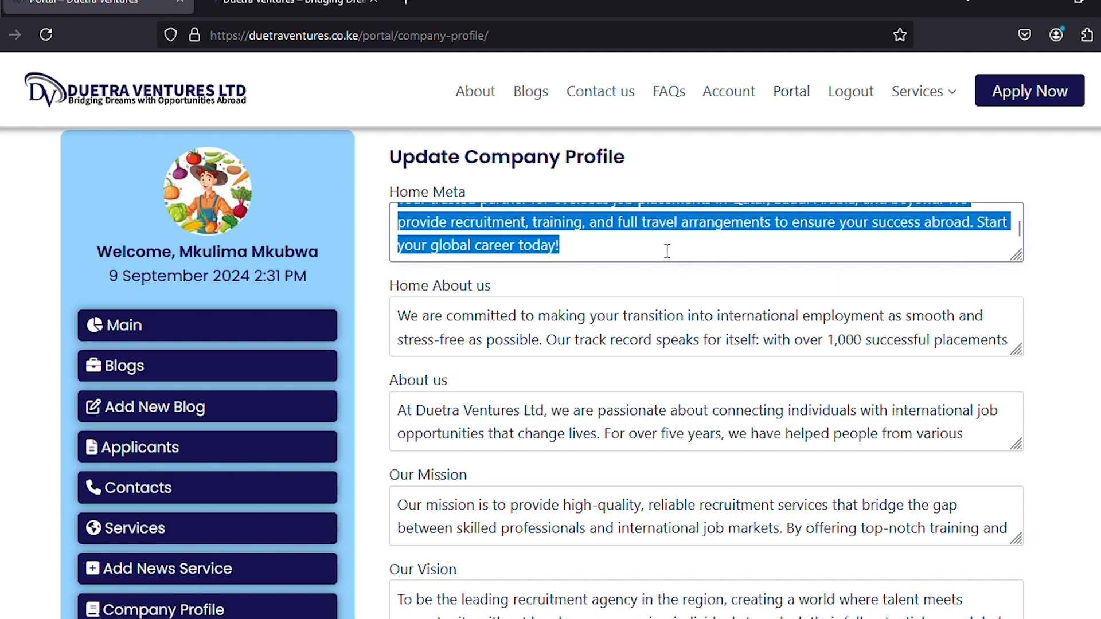
Replace Home Meta with 'Let's see if it works', save the company details, and view the homepage.
{"action": "key", "text": "BackSpace"}
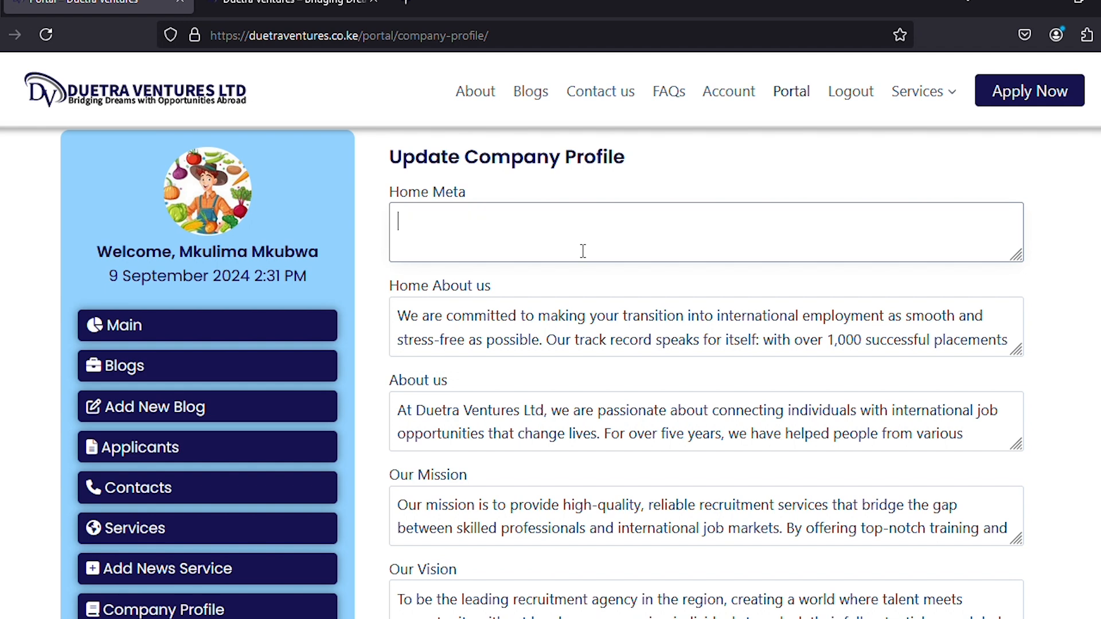
{"action": "type", "text": "Let's see if it wor"}
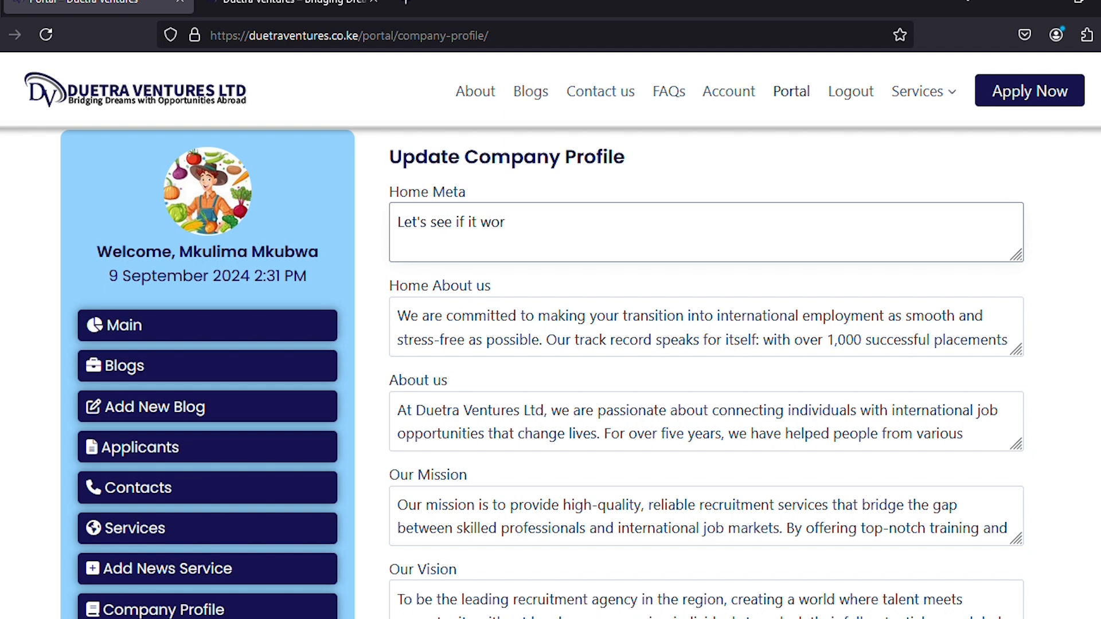
{"action": "type", "text": "ks."}
{"action": "scroll", "coordinate": [675, 334], "scroll_direction": "down", "scroll_amount": 8}
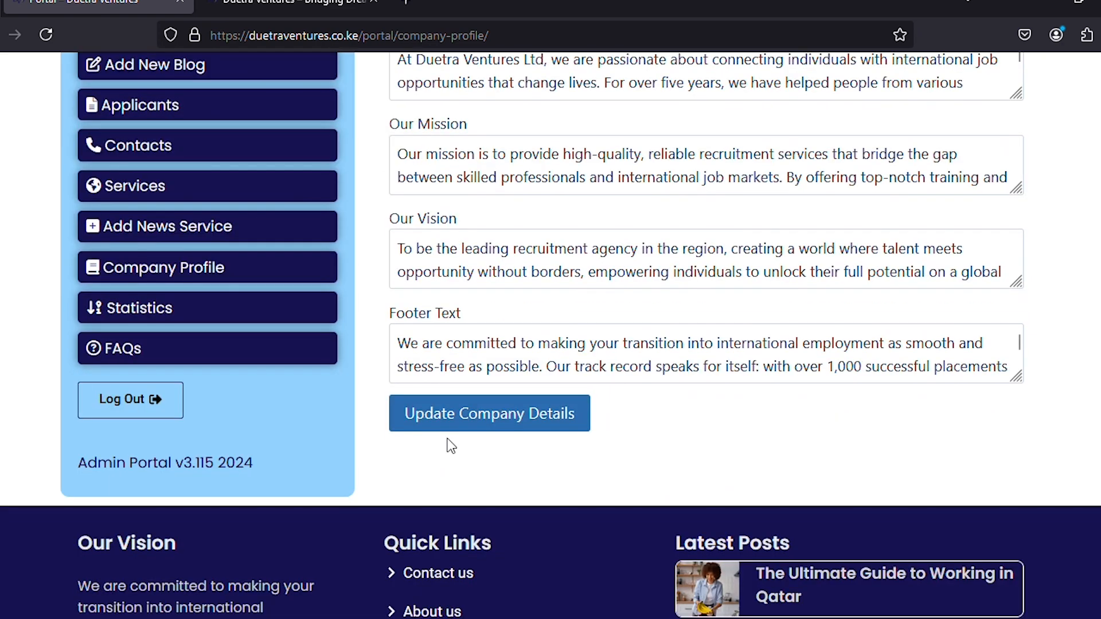
{"action": "left_click", "coordinate": [459, 423]}
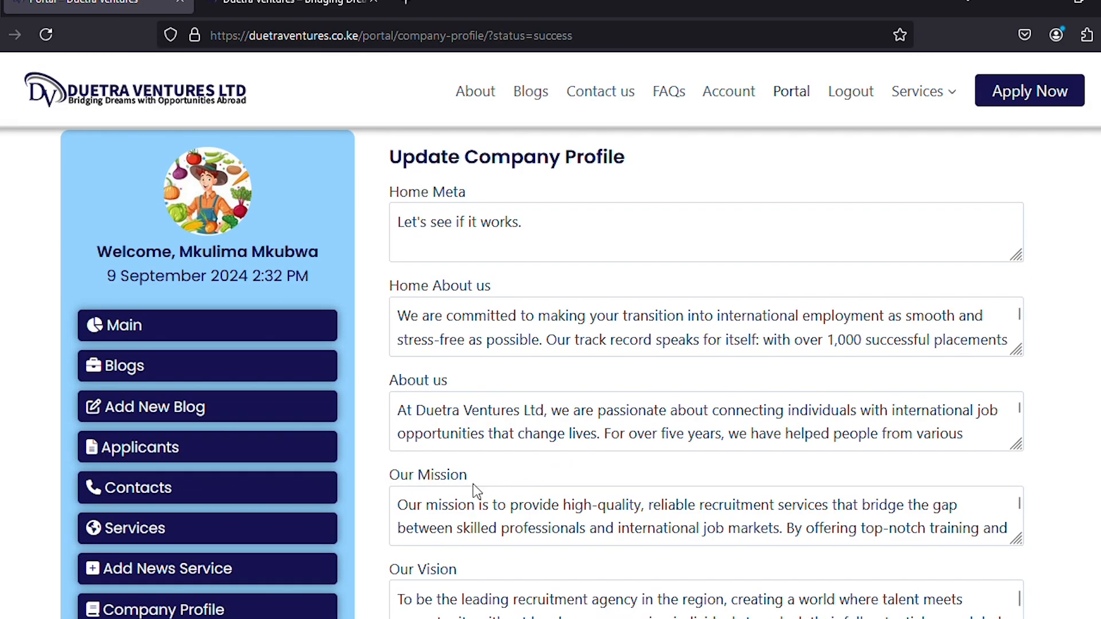
{"action": "scroll", "coordinate": [465, 490], "scroll_direction": "down", "scroll_amount": 2}
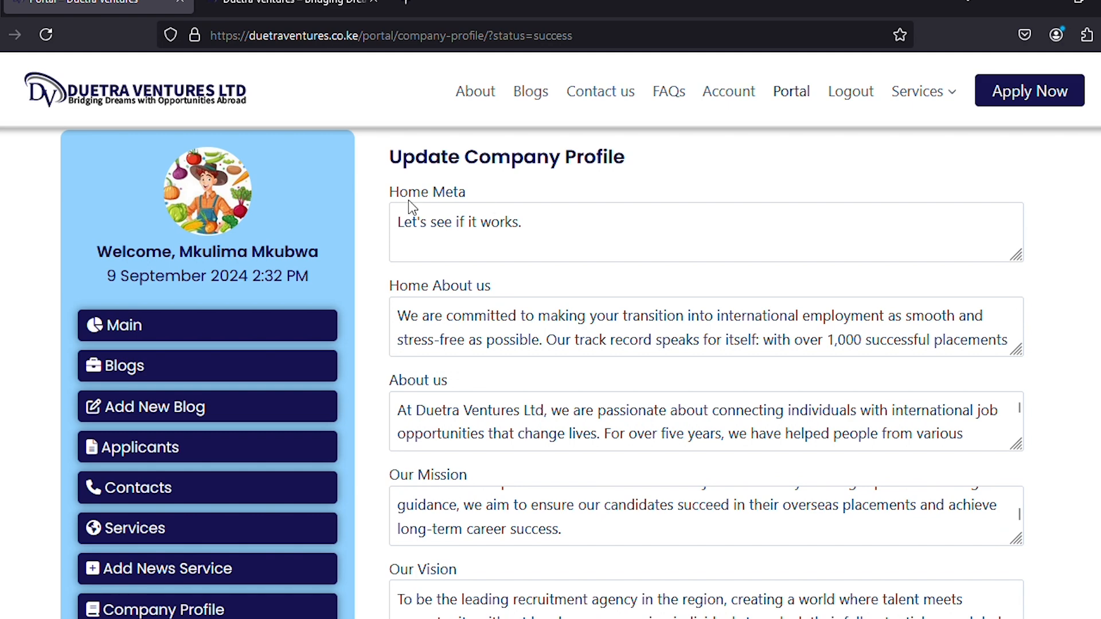
{"action": "left_click", "coordinate": [277, 7]}
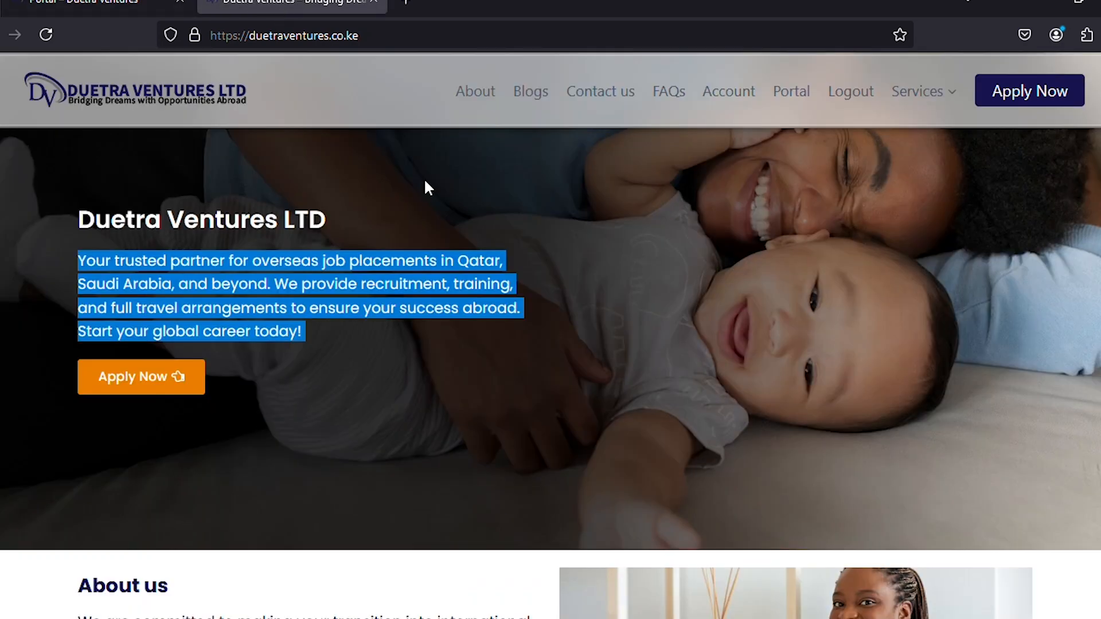
Confirm the test line on the homepage, then paste back the original Home Meta paragraph and save.
{"action": "left_click", "coordinate": [44, 34]}
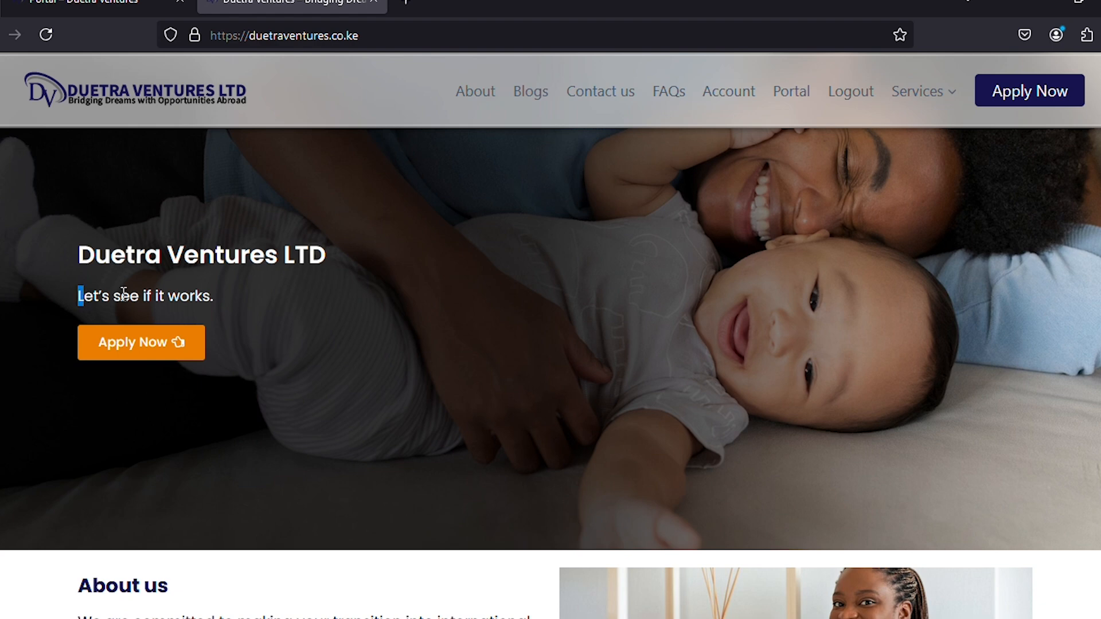
{"action": "left_click_drag", "start_coordinate": [124, 293], "coordinate": [252, 311]}
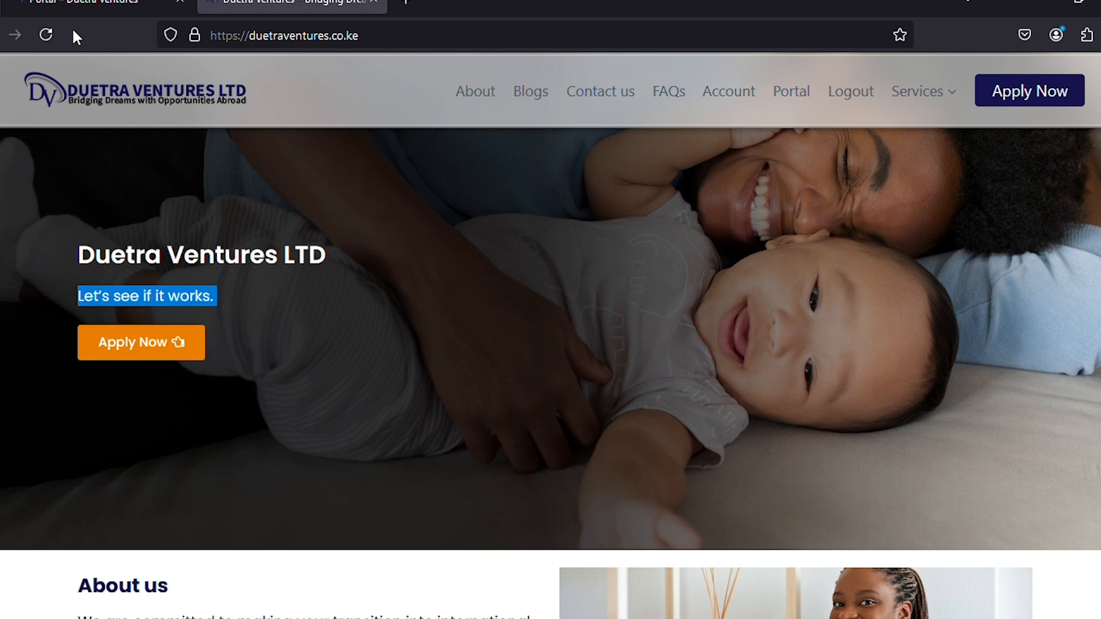
{"action": "left_click", "coordinate": [81, 6]}
{"action": "left_click", "coordinate": [550, 222]}
{"action": "key", "text": "ctrl+a"}
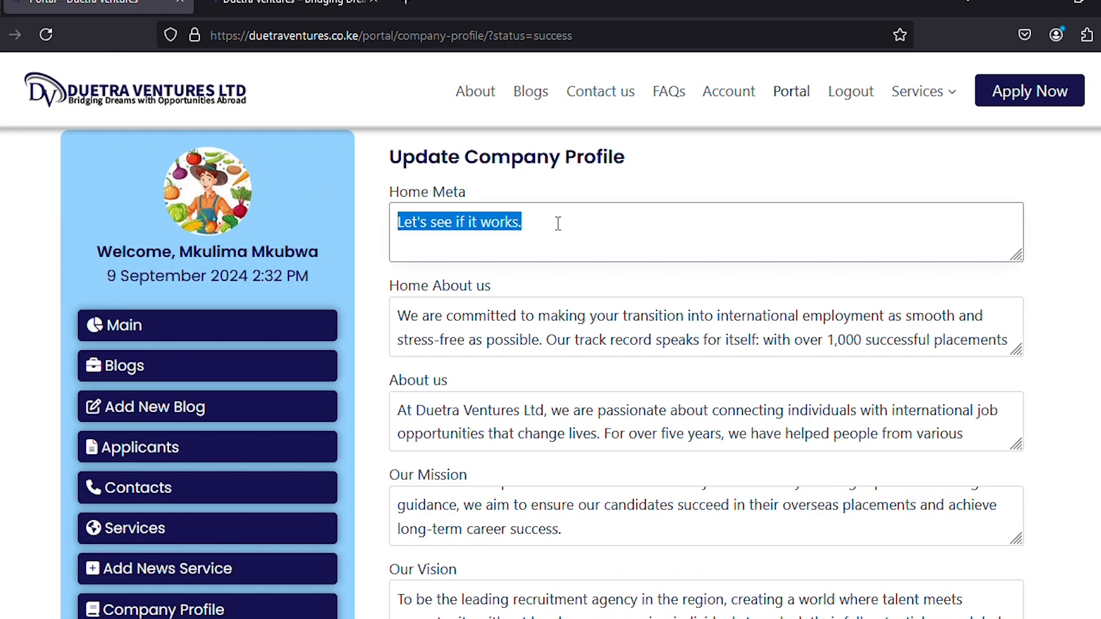
{"action": "type", "text": "Your trusted partner for overseas job placements in Qatar, Saudi Arabia, and beyond. We provide recruitment, training, and full travel arrangements to ensure your success abroad. Start your global career today!"}
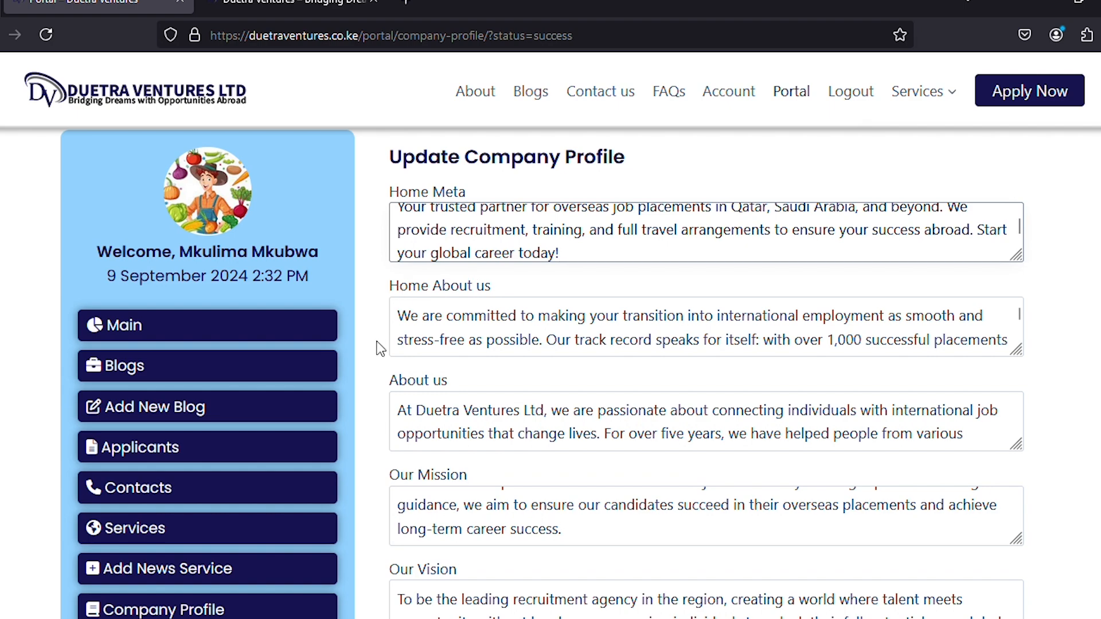
{"action": "scroll", "coordinate": [380, 342], "scroll_direction": "down", "scroll_amount": 9}
{"action": "left_click", "coordinate": [454, 251]}
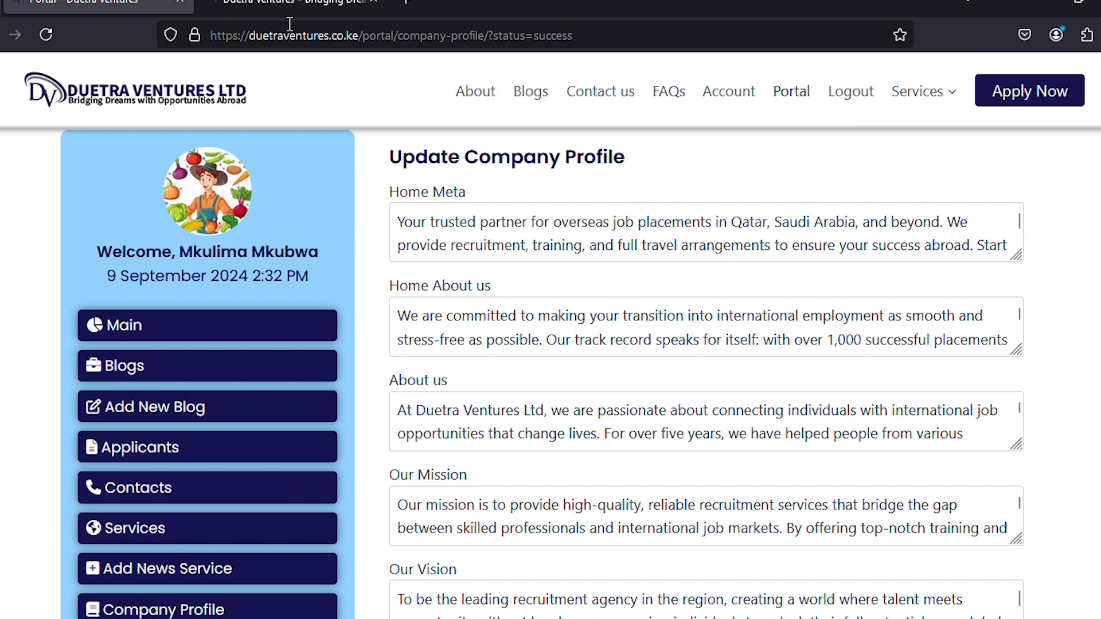
{"action": "left_click", "coordinate": [284, 8]}
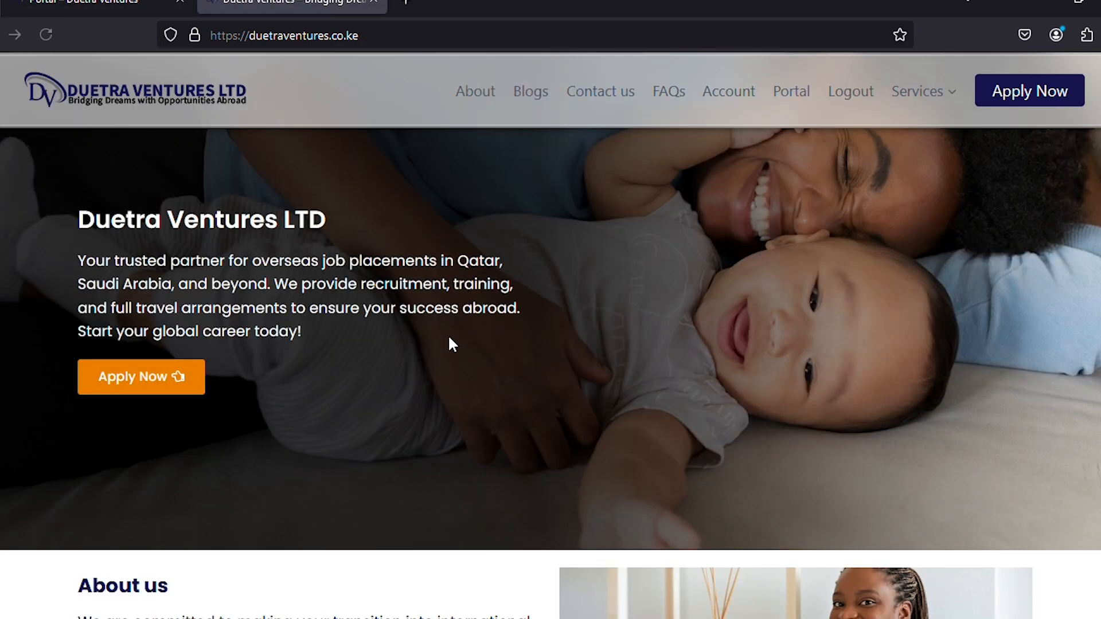
{"action": "left_click", "coordinate": [125, 6]}
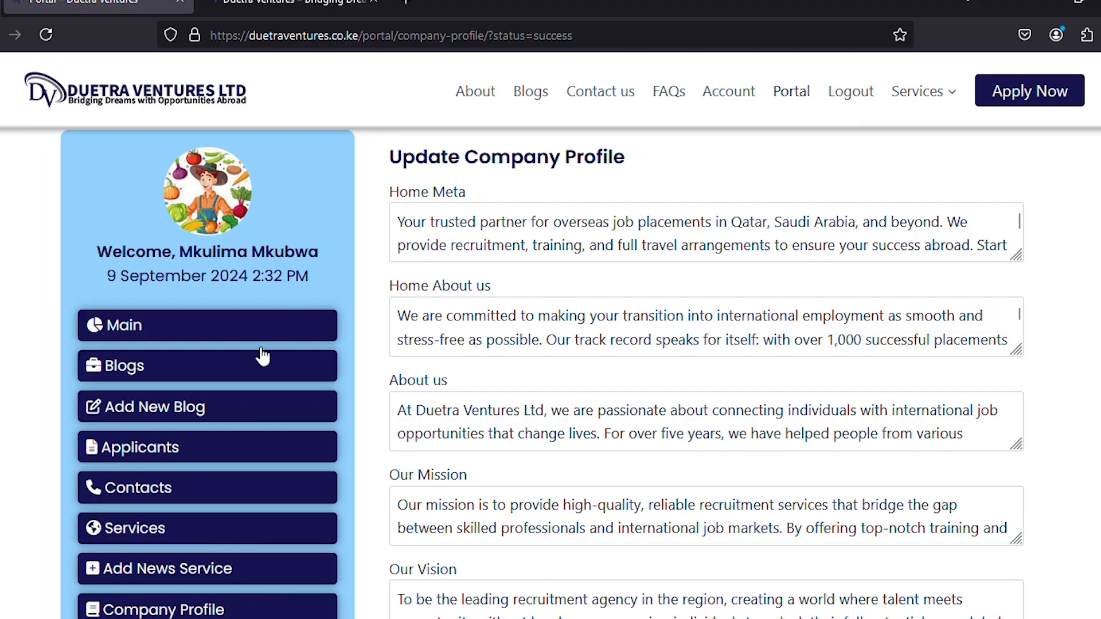
Review the statistics counters on the public home, Blogs and About pages, then return to the portal.
{"action": "scroll", "coordinate": [264, 367], "scroll_direction": "down", "scroll_amount": 5}
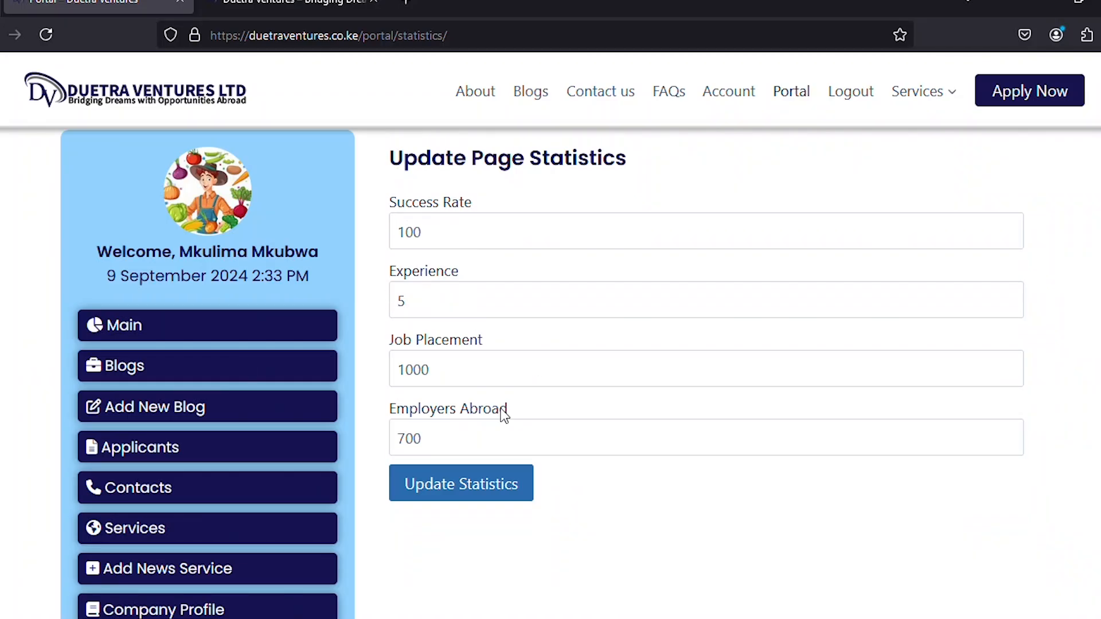
{"action": "left_click", "coordinate": [285, 4]}
{"action": "scroll", "coordinate": [403, 321], "scroll_direction": "down", "scroll_amount": 10}
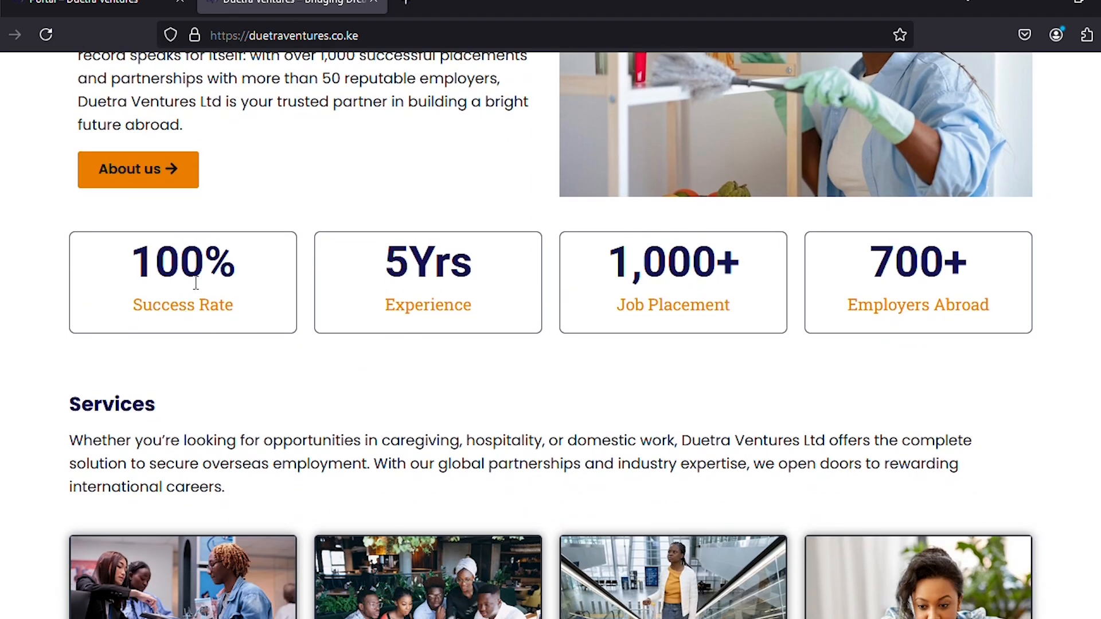
{"action": "scroll", "coordinate": [446, 306], "scroll_direction": "up", "scroll_amount": 5}
{"action": "scroll", "coordinate": [446, 306], "scroll_direction": "up", "scroll_amount": 5}
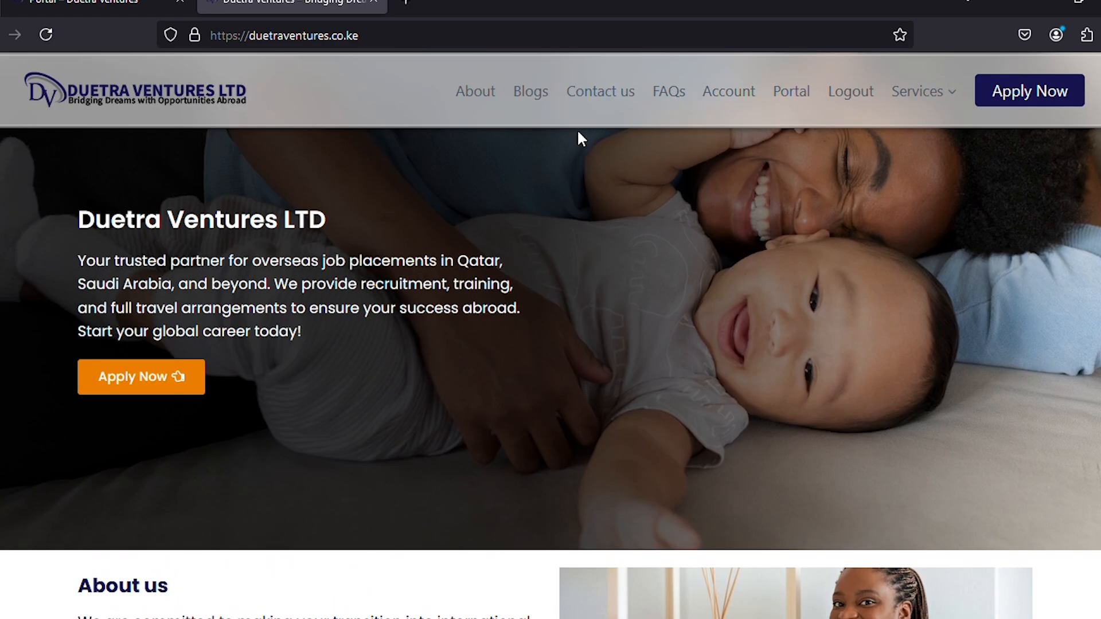
{"action": "left_click", "coordinate": [531, 98]}
{"action": "scroll", "coordinate": [503, 245], "scroll_direction": "down", "scroll_amount": 3}
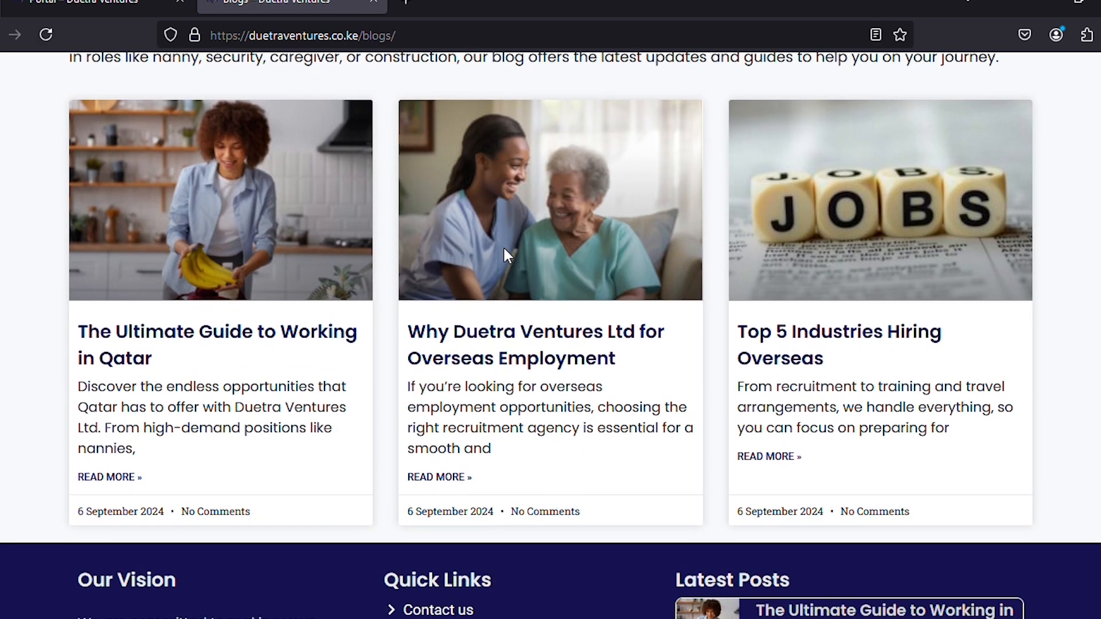
{"action": "scroll", "coordinate": [506, 254], "scroll_direction": "up", "scroll_amount": 3}
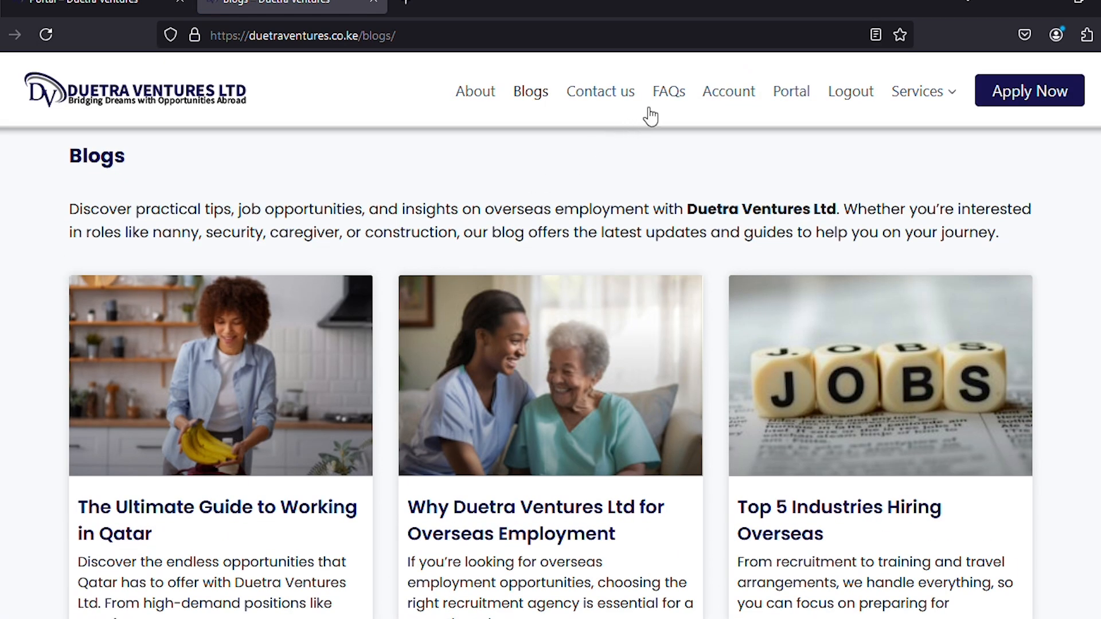
{"action": "left_click", "coordinate": [470, 96]}
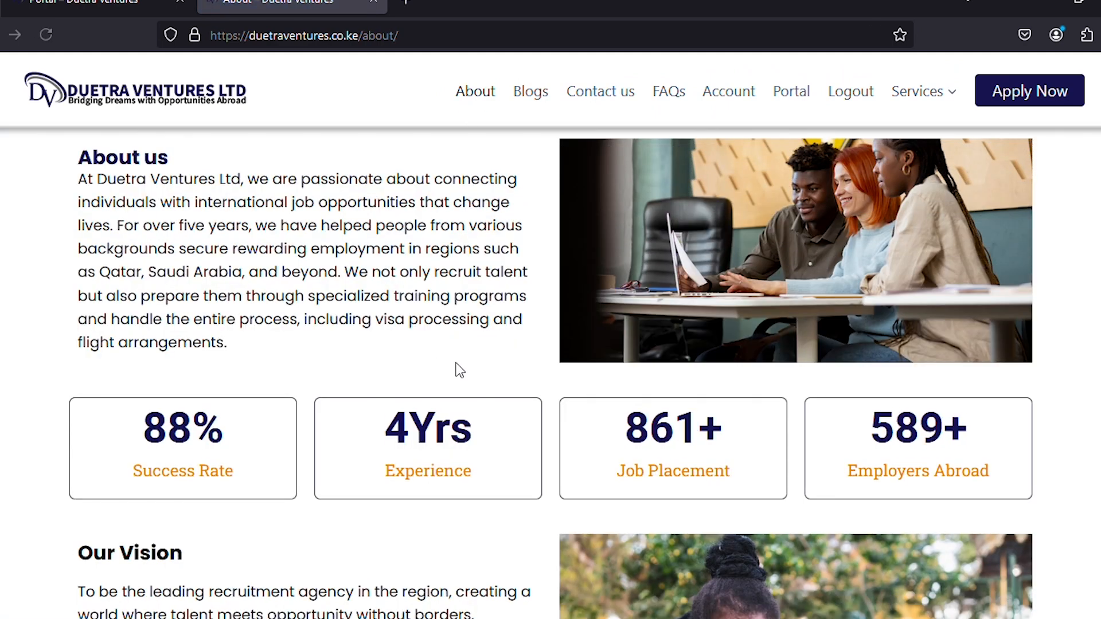
{"action": "scroll", "coordinate": [459, 369], "scroll_direction": "down", "scroll_amount": 2}
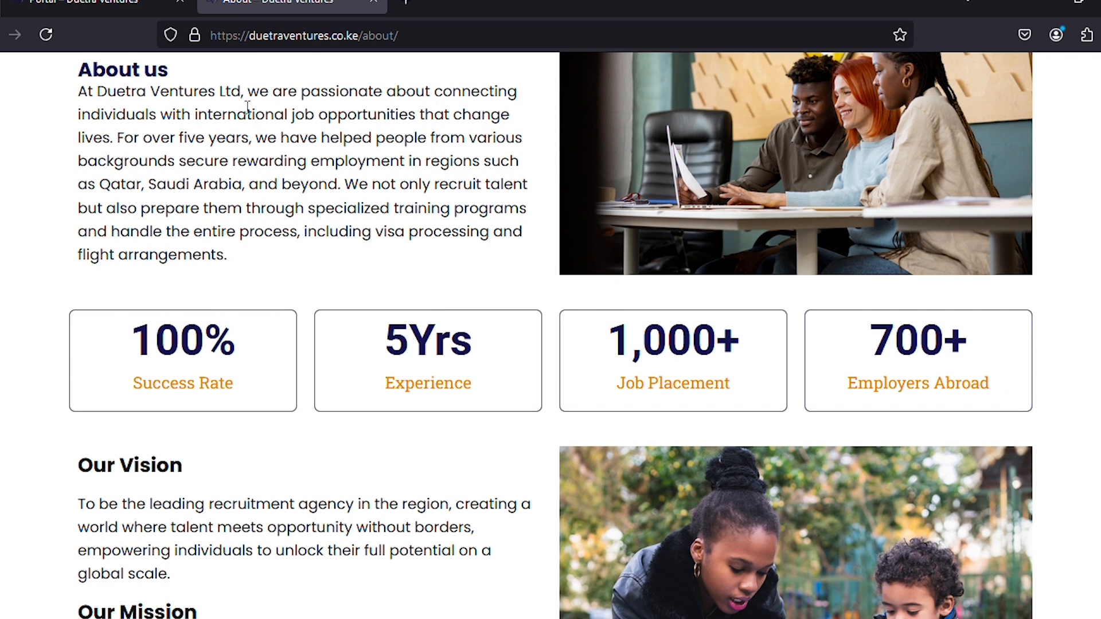
{"action": "left_click", "coordinate": [124, 6]}
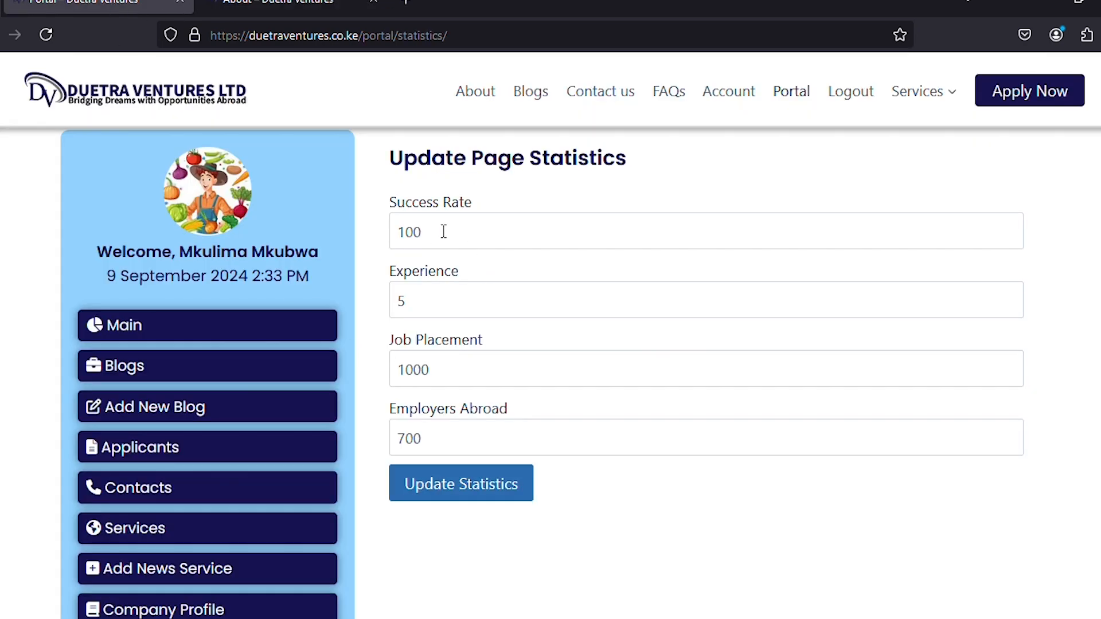
Enter 200 as Success Rate, save, and check the counters on the About and home pages.
{"action": "left_click_drag", "start_coordinate": [442, 232], "coordinate": [394, 232]}
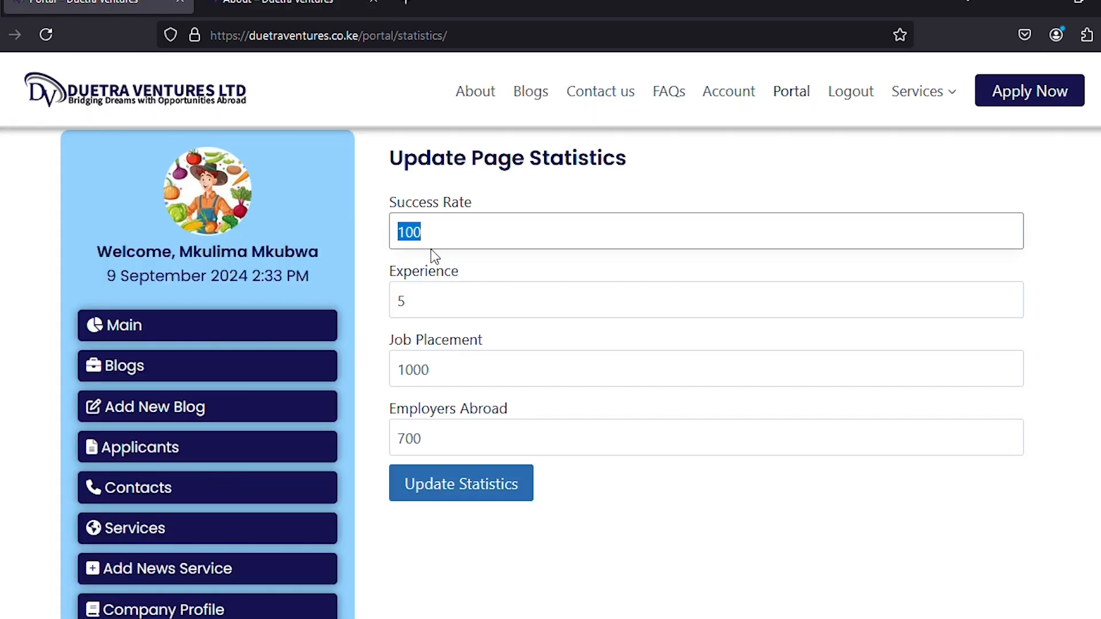
{"action": "type", "text": "200"}
{"action": "left_click", "coordinate": [588, 532]}
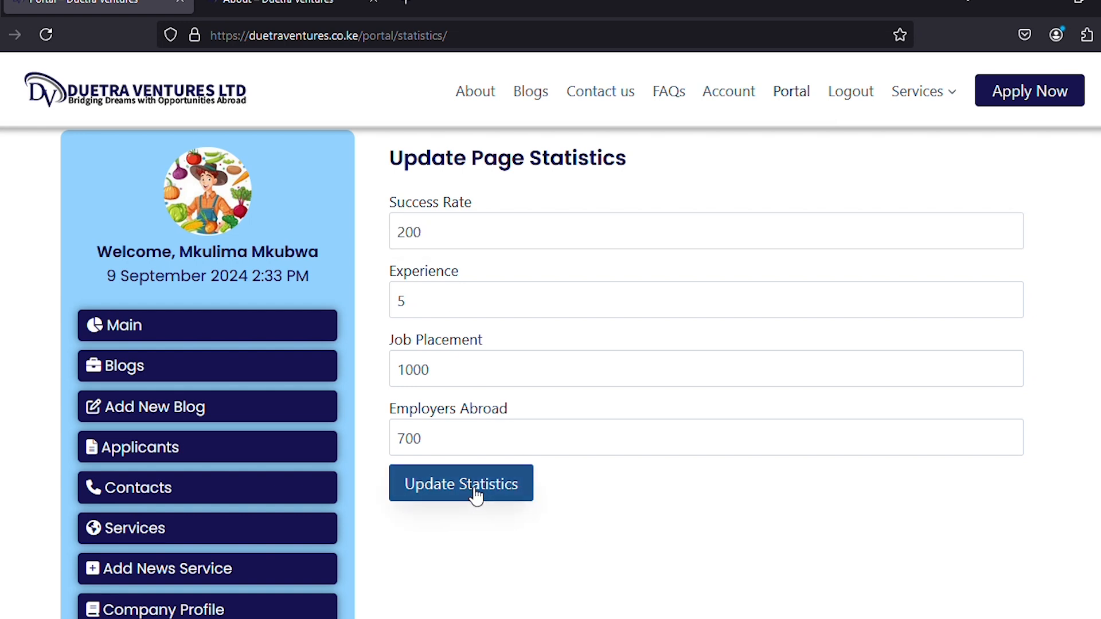
{"action": "left_click", "coordinate": [493, 490]}
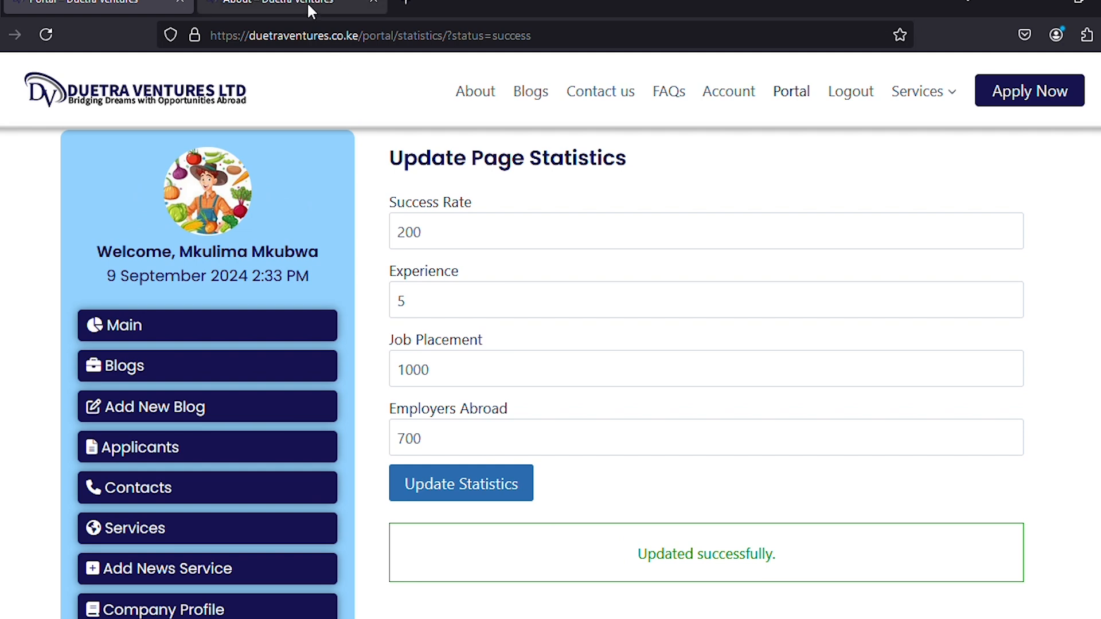
{"action": "left_click", "coordinate": [307, 2]}
{"action": "left_click", "coordinate": [46, 35]}
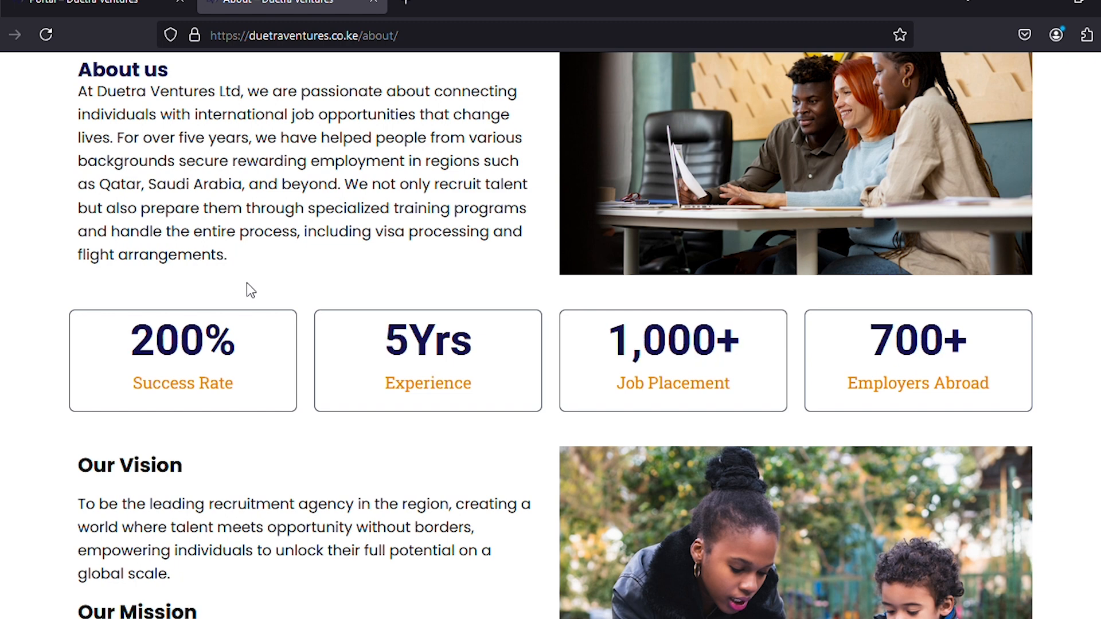
{"action": "scroll", "coordinate": [296, 270], "scroll_direction": "up", "scroll_amount": 2}
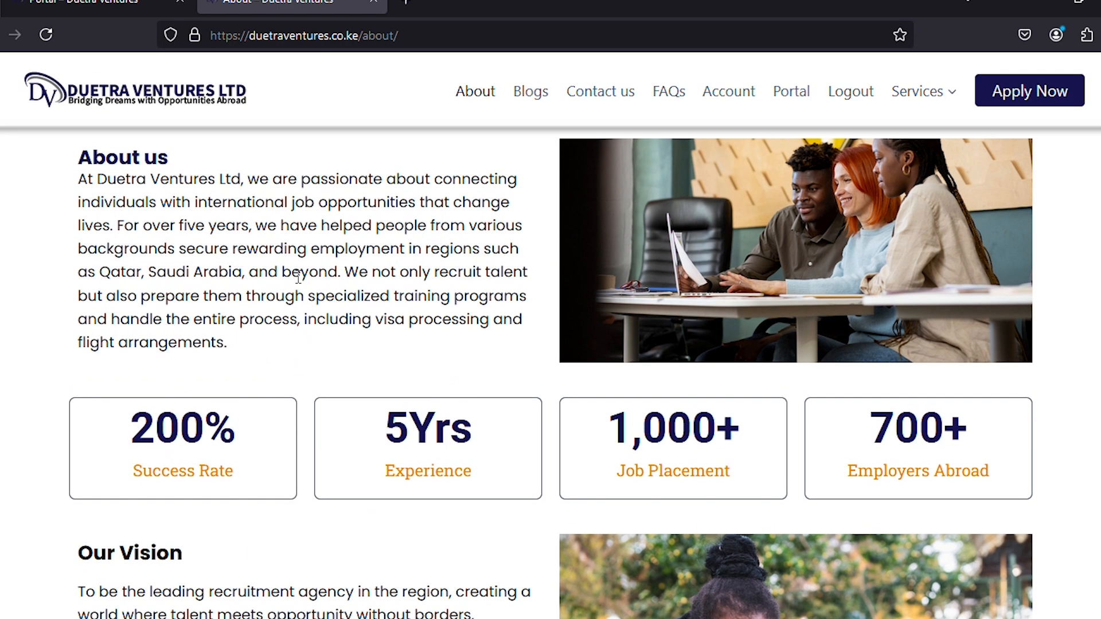
{"action": "left_click", "coordinate": [148, 97]}
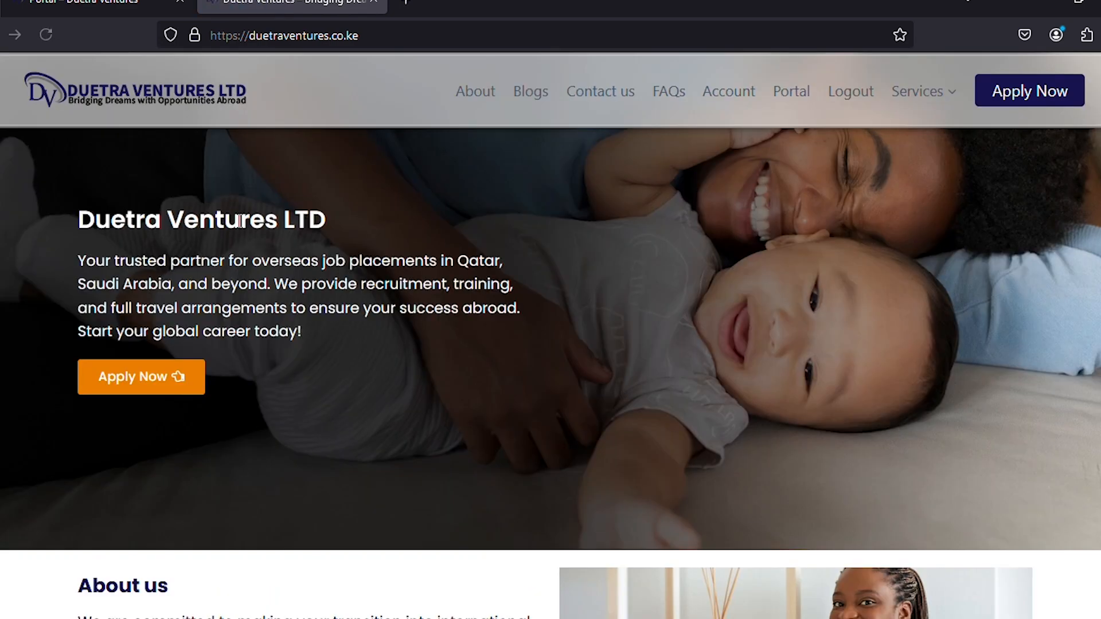
{"action": "scroll", "coordinate": [240, 220], "scroll_direction": "down", "scroll_amount": 9}
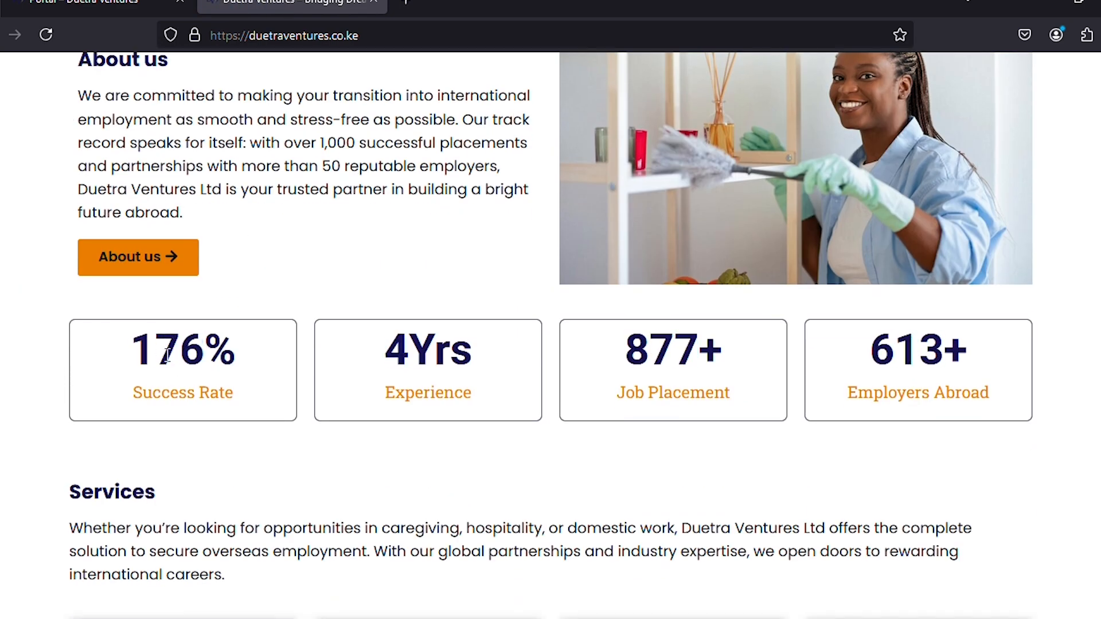
Change Success Rate to 100 and save the page statistics.
{"action": "left_click", "coordinate": [89, 5]}
{"action": "left_click_drag", "start_coordinate": [452, 224], "coordinate": [364, 216]}
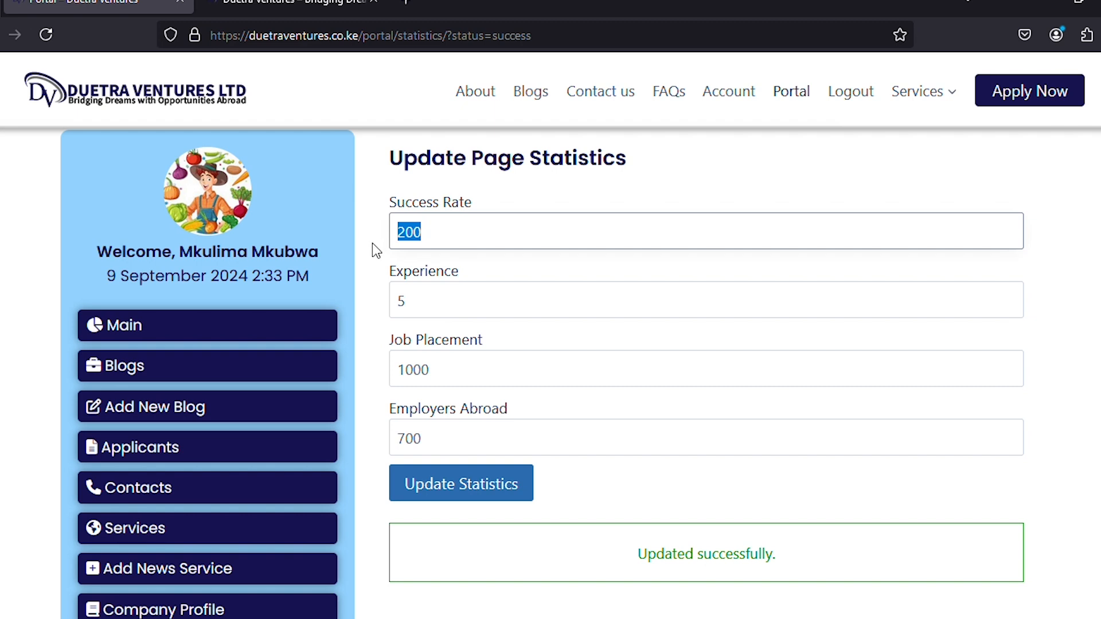
{"action": "type", "text": "10"}
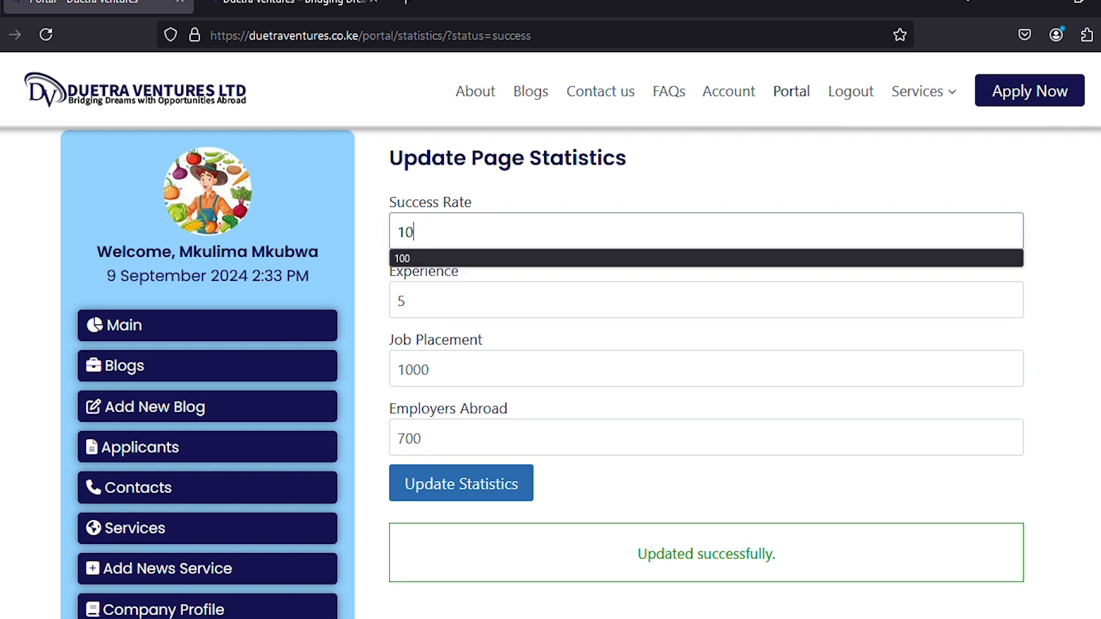
{"action": "type", "text": "0"}
{"action": "left_click", "coordinate": [412, 258]}
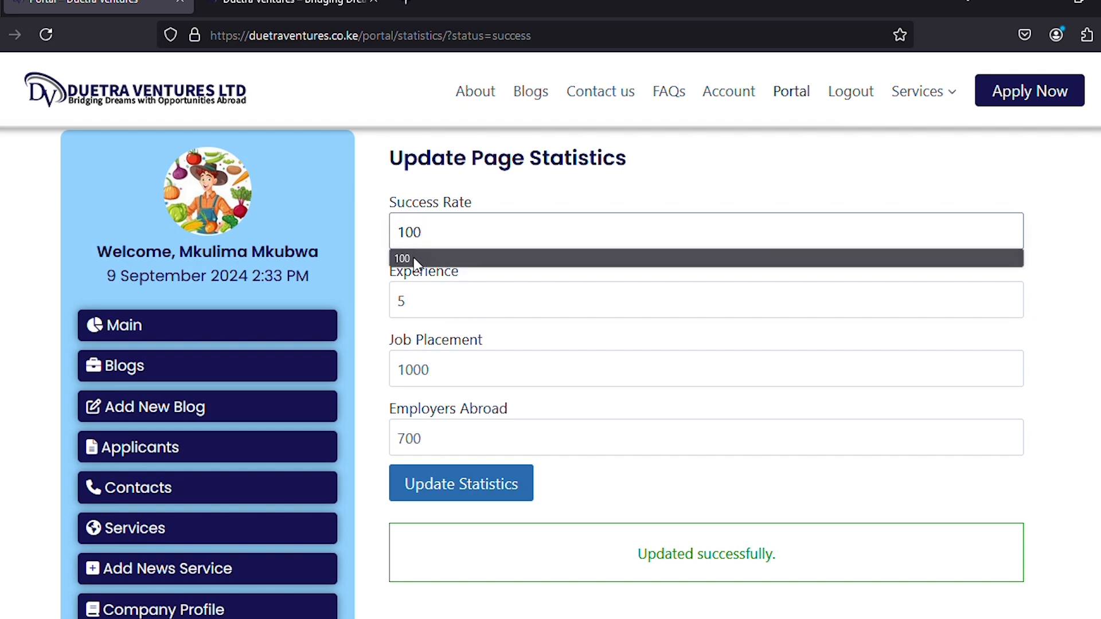
{"action": "left_click", "coordinate": [443, 498]}
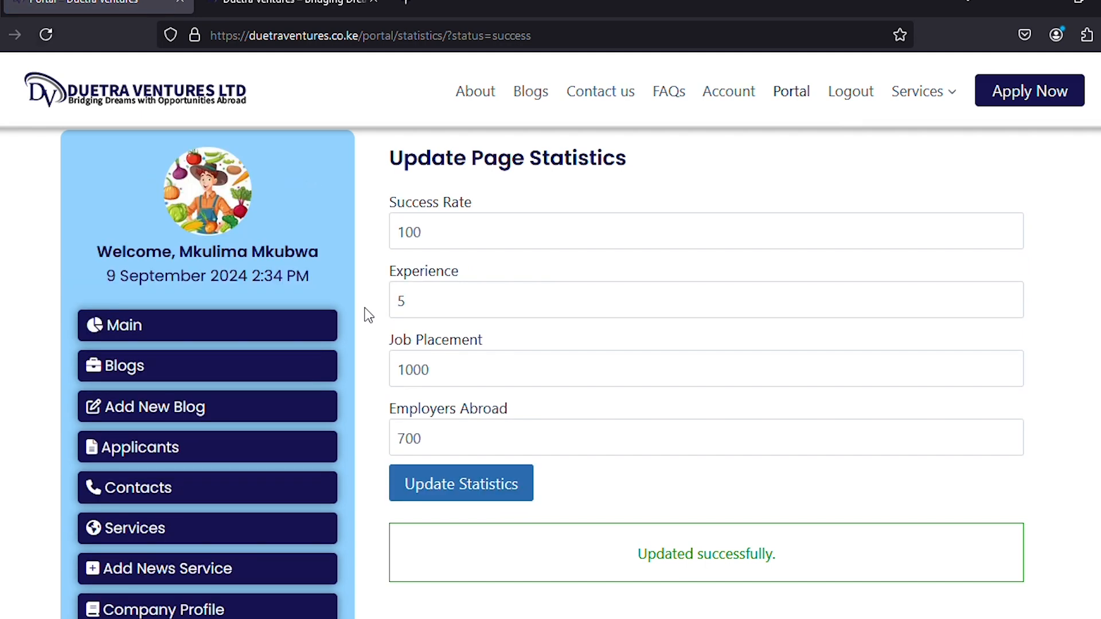
{"action": "scroll", "coordinate": [357, 304], "scroll_direction": "down", "scroll_amount": 4}
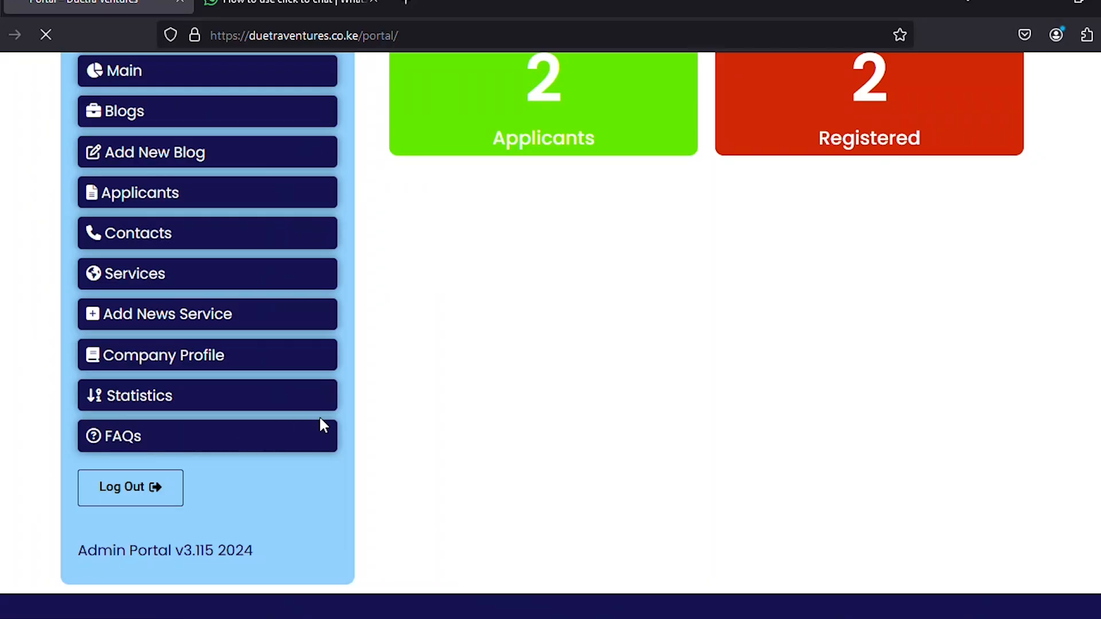
Open the portal's FAQ editing page and look over the questions.
{"action": "left_click", "coordinate": [324, 424]}
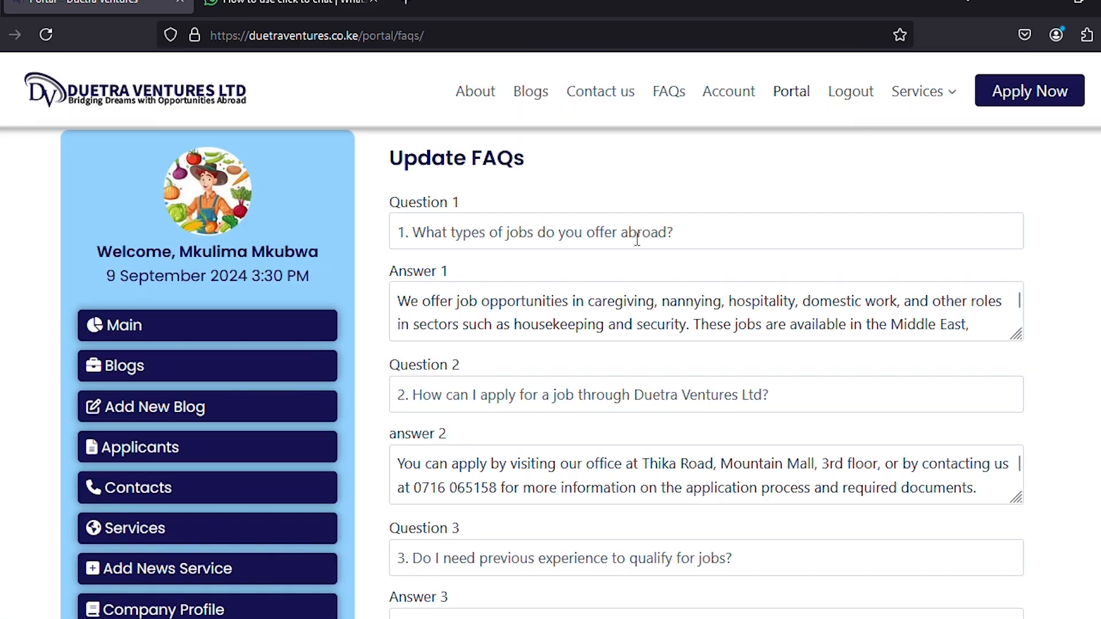
{"action": "scroll", "coordinate": [611, 365], "scroll_direction": "down", "scroll_amount": 15}
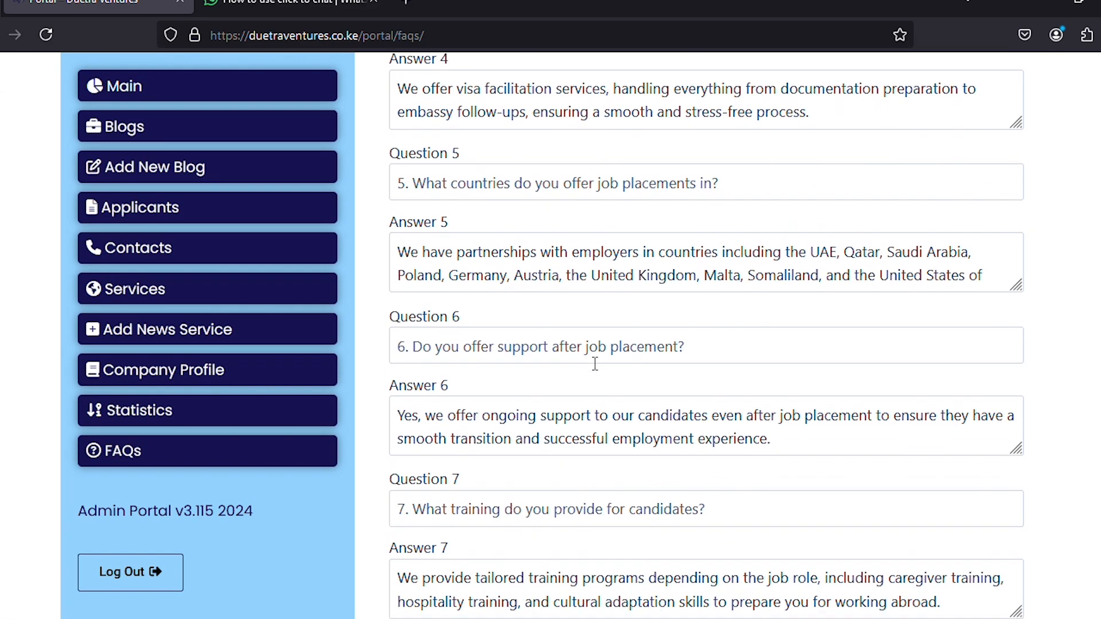
{"action": "scroll", "coordinate": [596, 371], "scroll_direction": "down", "scroll_amount": 6}
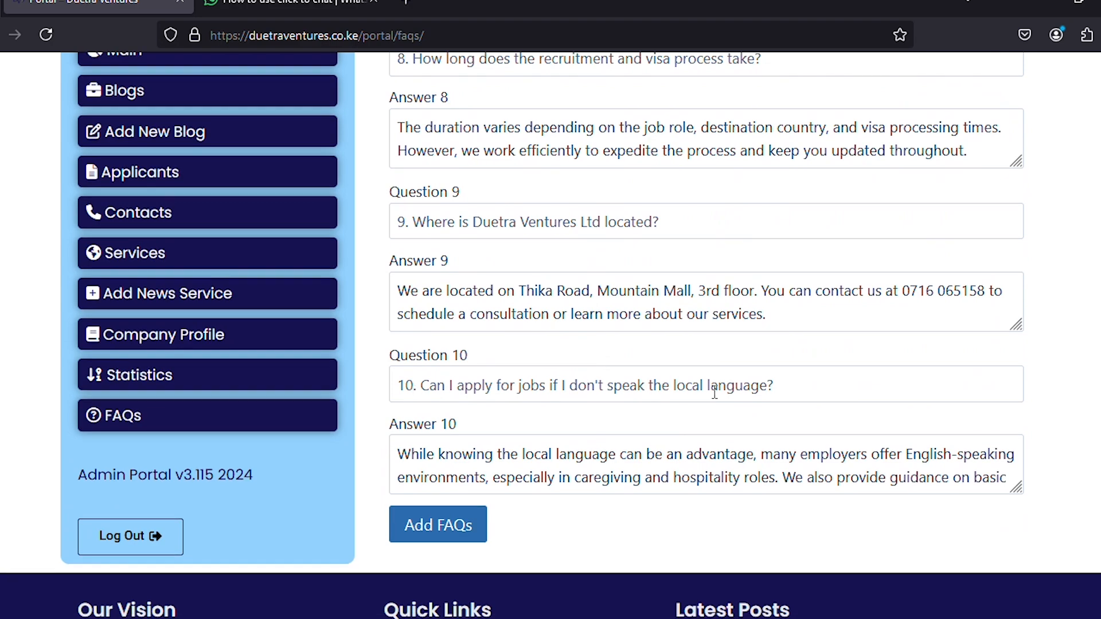
{"action": "scroll", "coordinate": [721, 387], "scroll_direction": "up", "scroll_amount": 20}
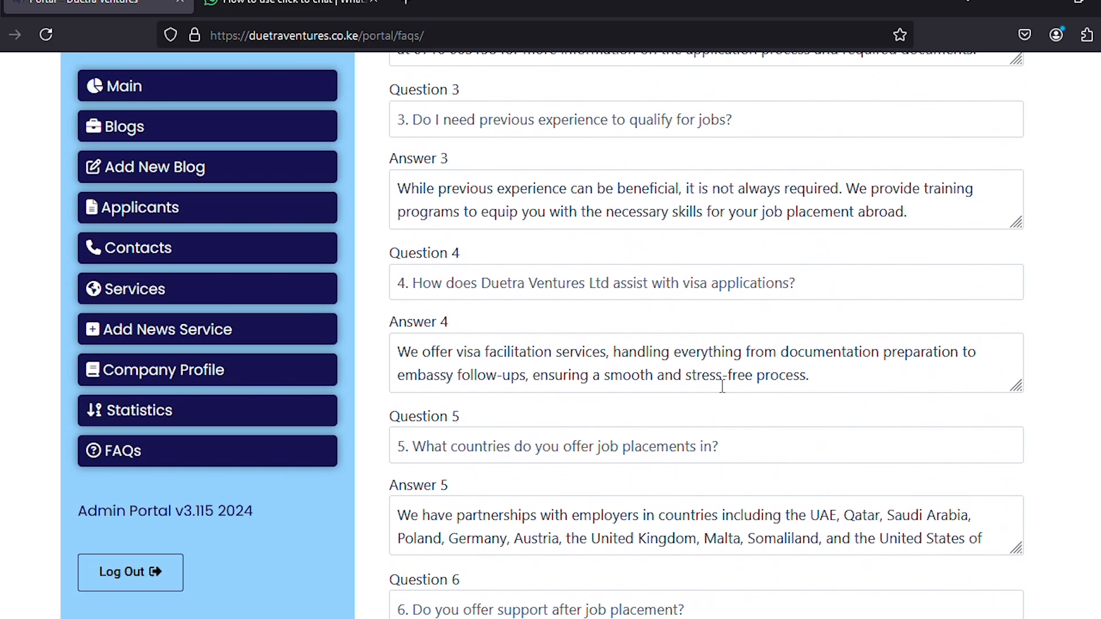
{"action": "scroll", "coordinate": [723, 386], "scroll_direction": "up", "scroll_amount": 1}
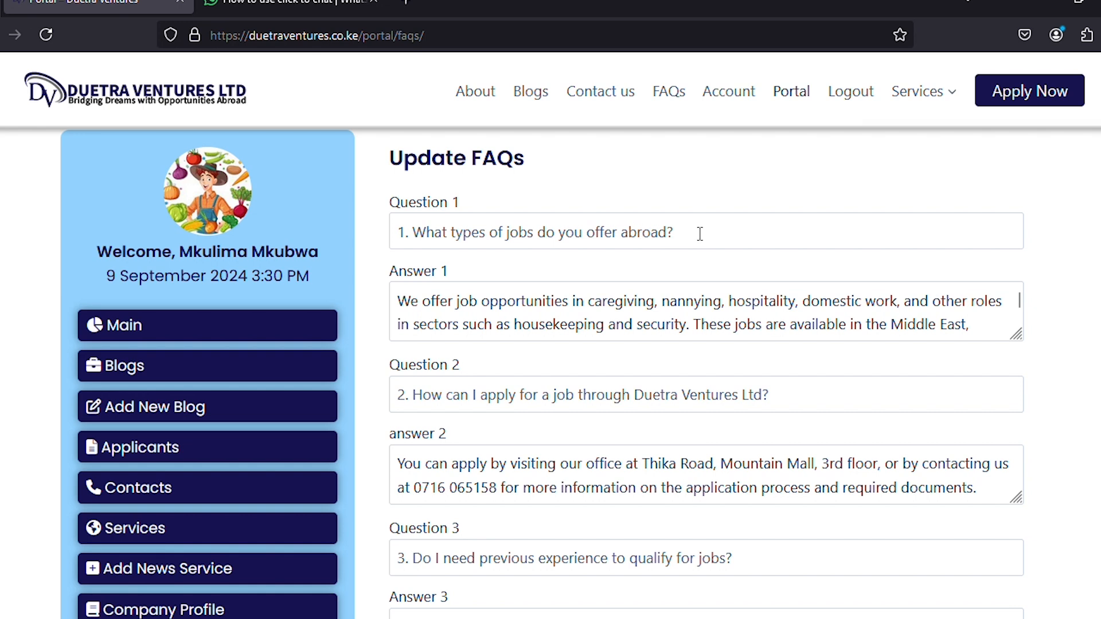
Replace Question 1 with 'This is a test Question' and save the FAQs.
{"action": "left_click_drag", "start_coordinate": [700, 233], "coordinate": [380, 246]}
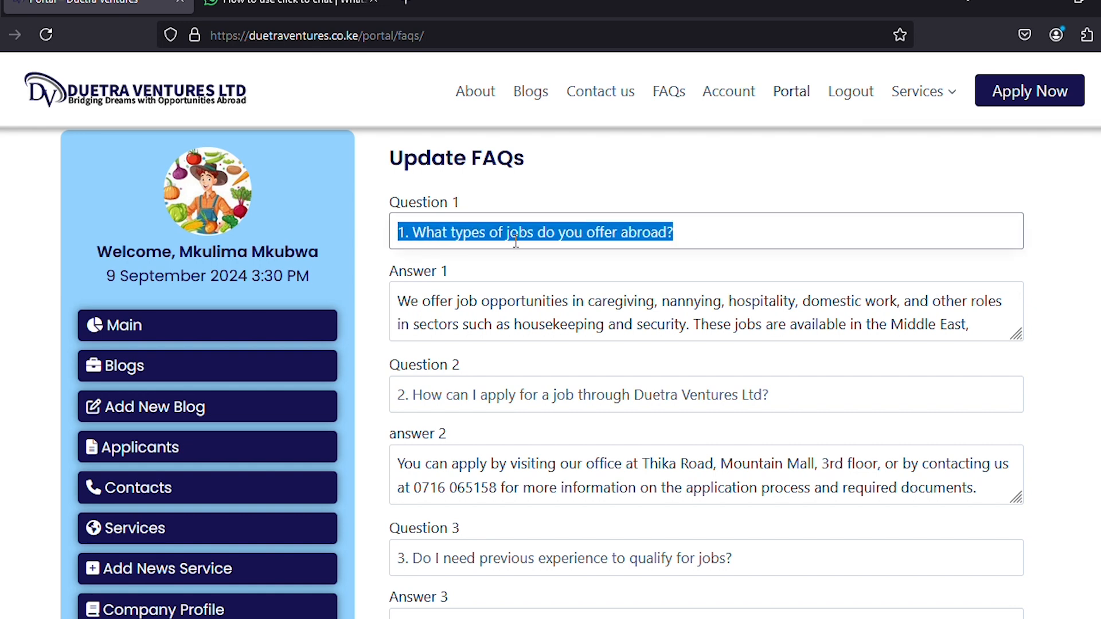
{"action": "key", "text": "BackSpace"}
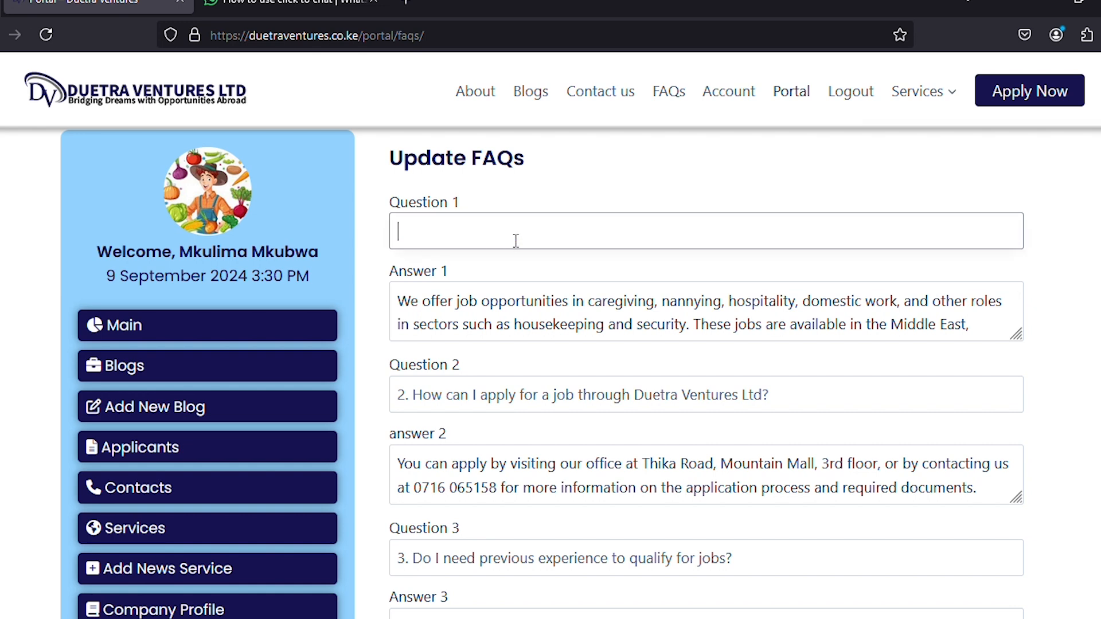
{"action": "type", "text": "This is a test Quest"}
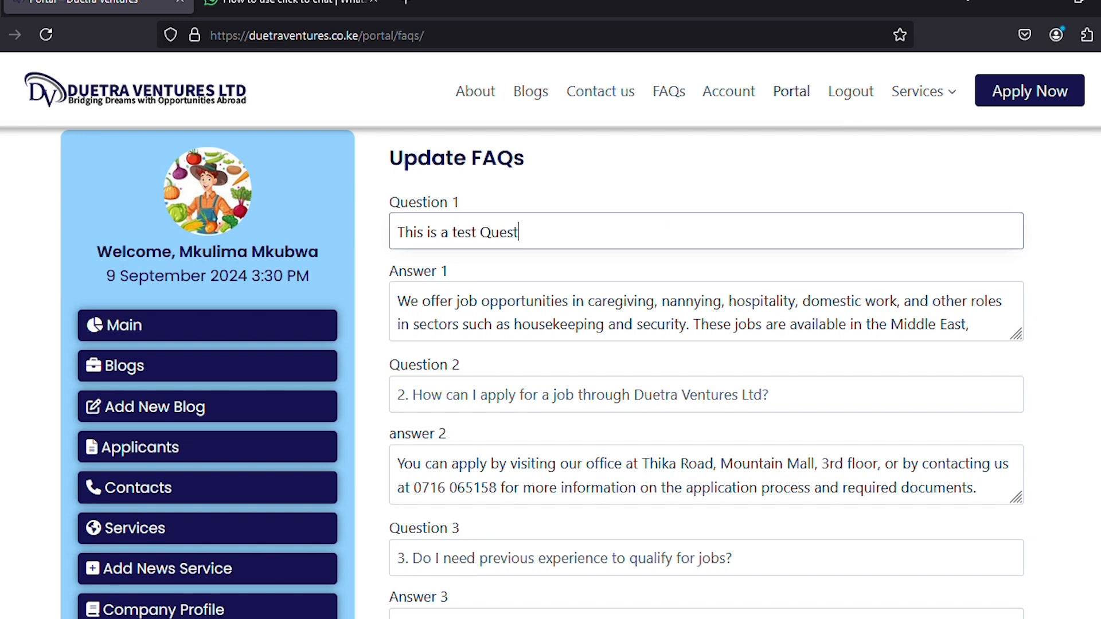
{"action": "type", "text": "ion?"}
{"action": "scroll", "coordinate": [686, 361], "scroll_direction": "down", "scroll_amount": 20}
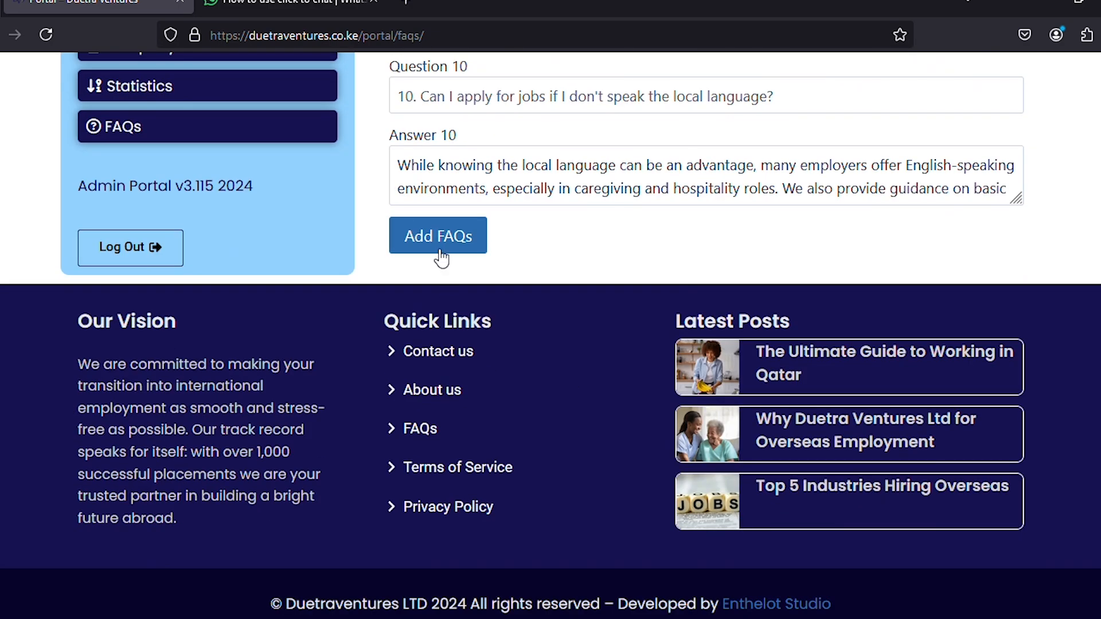
{"action": "left_click", "coordinate": [439, 244]}
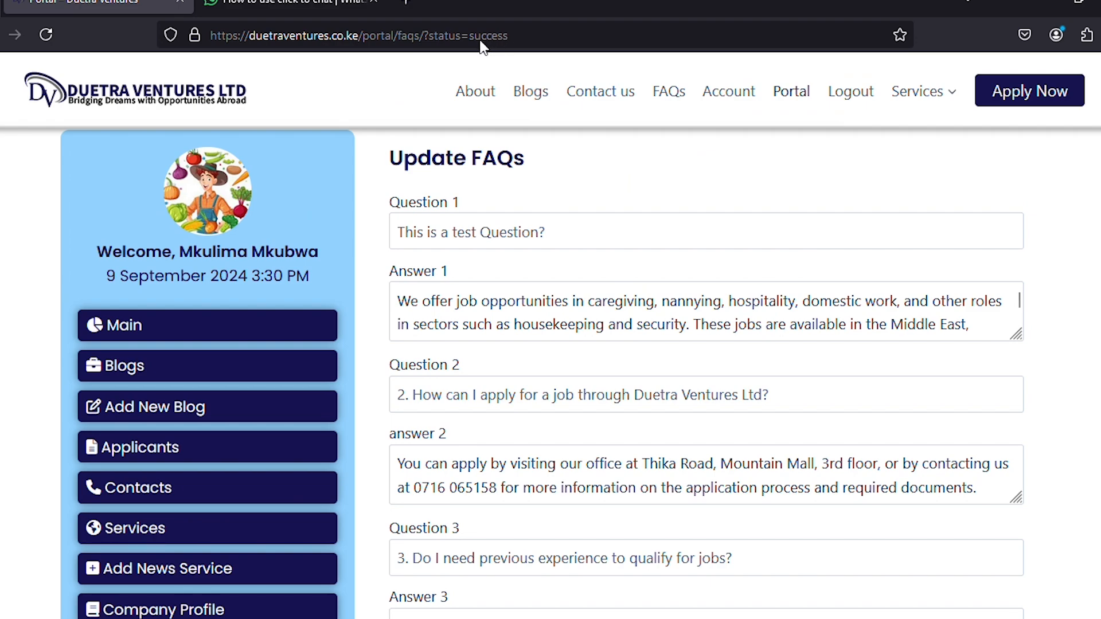
{"action": "scroll", "coordinate": [596, 308], "scroll_direction": "down", "scroll_amount": 1}
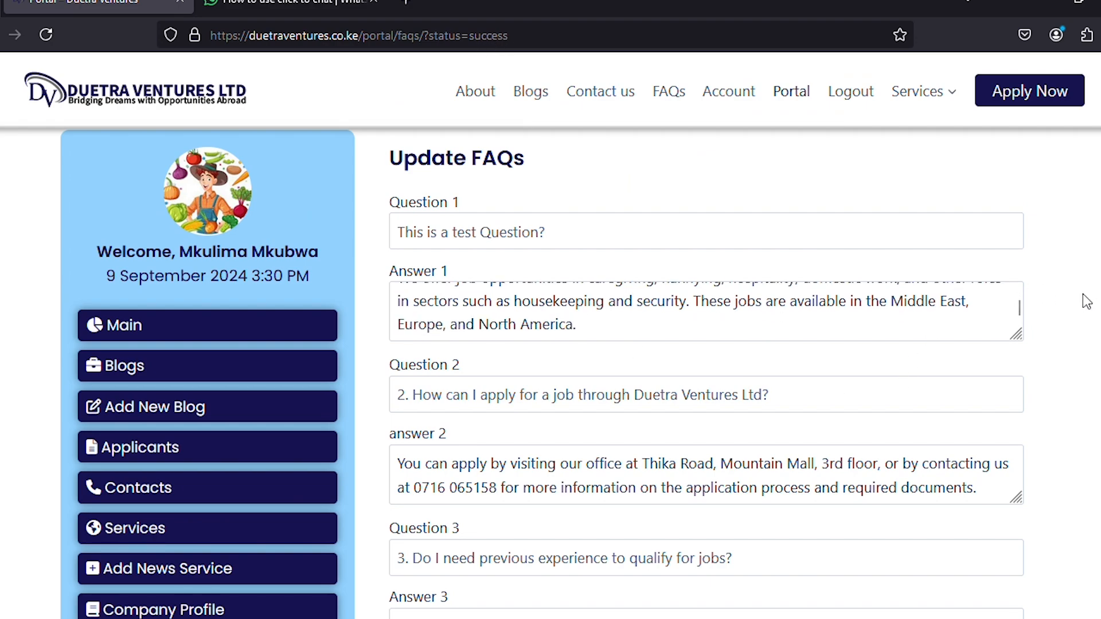
{"action": "scroll", "coordinate": [1086, 301], "scroll_direction": "down", "scroll_amount": 15}
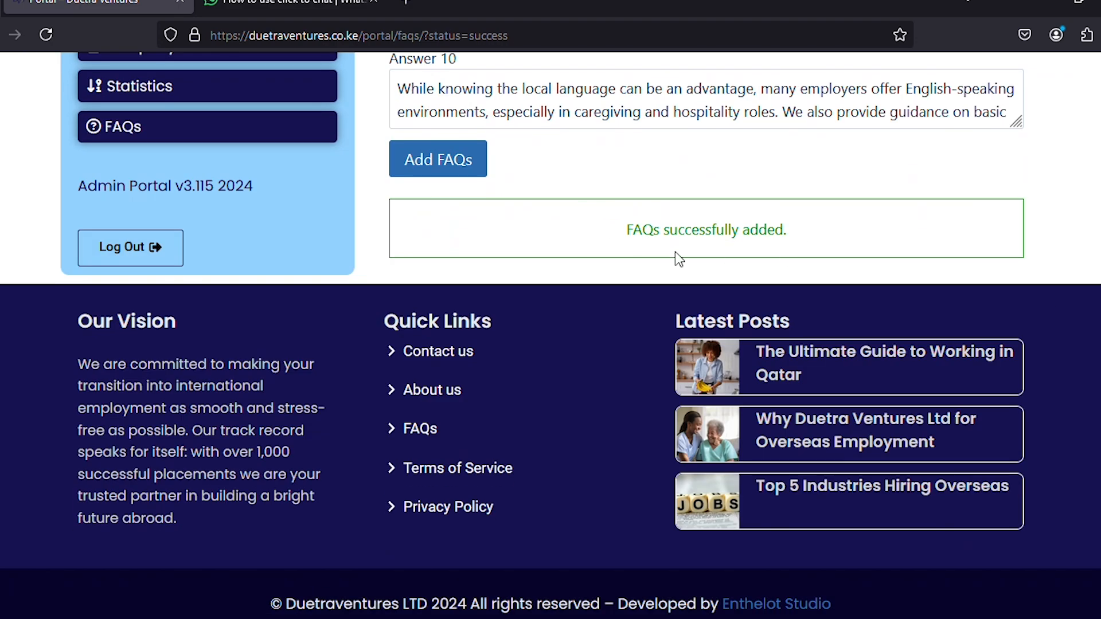
{"action": "scroll", "coordinate": [1016, 246], "scroll_direction": "up", "scroll_amount": 15}
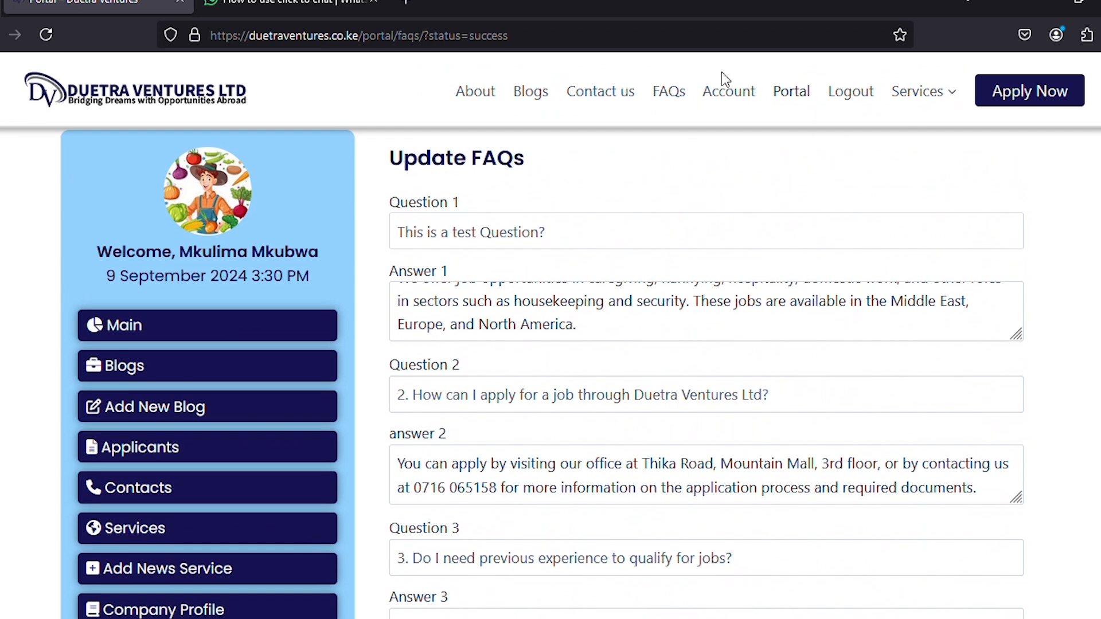
Verify the test question on the public FAQs page, then paste back the original Question 1 and save.
{"action": "left_click", "coordinate": [655, 89]}
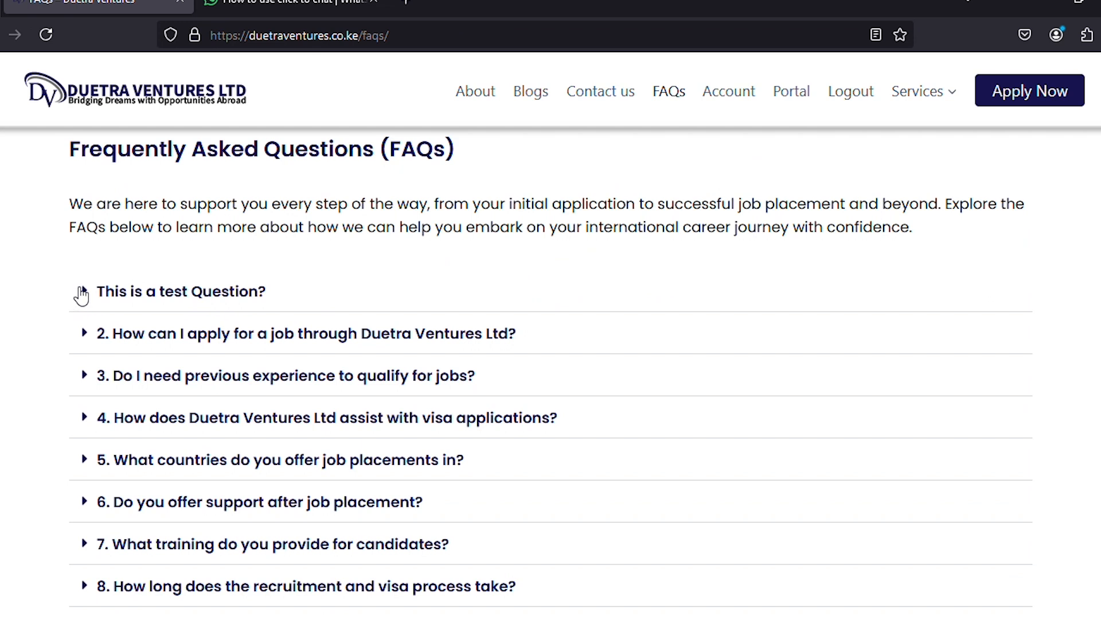
{"action": "left_click", "coordinate": [75, 296]}
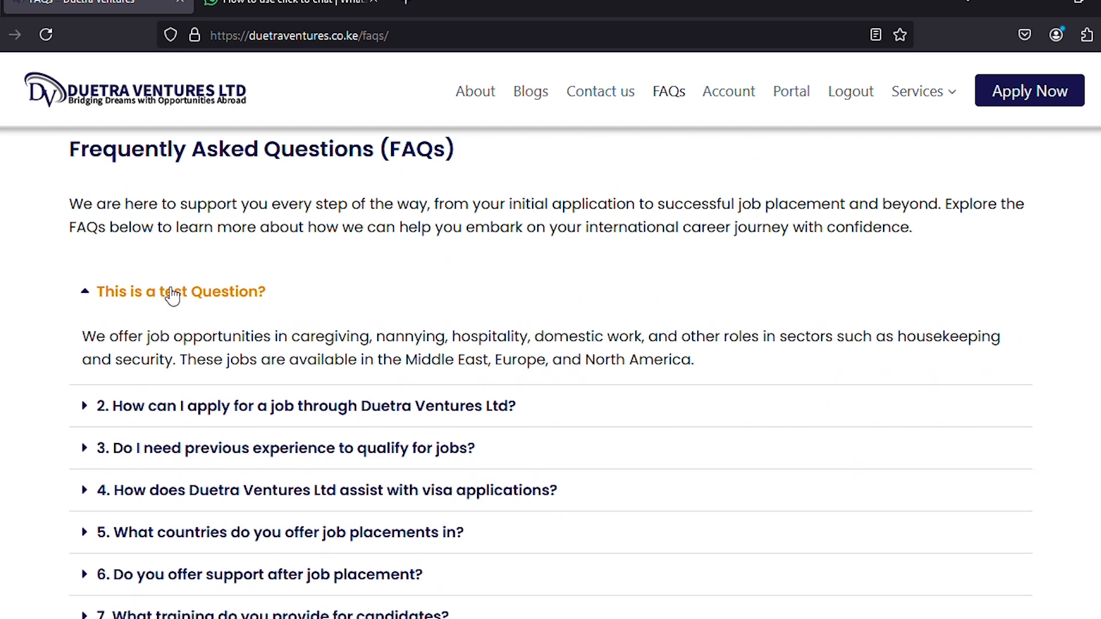
{"action": "left_click", "coordinate": [797, 97]}
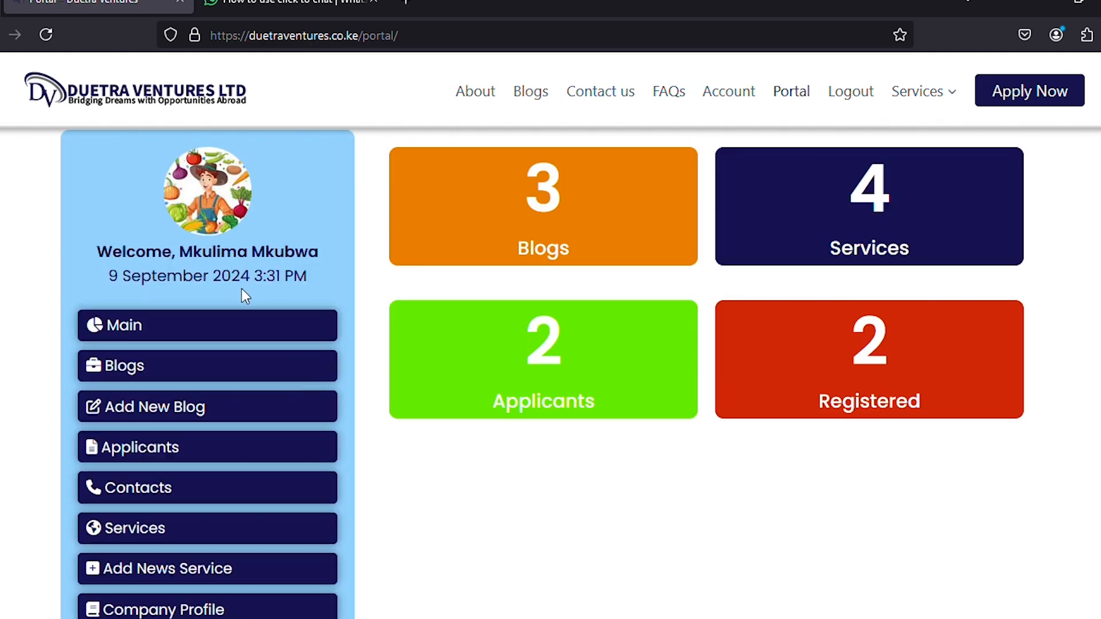
{"action": "scroll", "coordinate": [221, 344], "scroll_direction": "down", "scroll_amount": 5}
{"action": "left_click", "coordinate": [130, 438]}
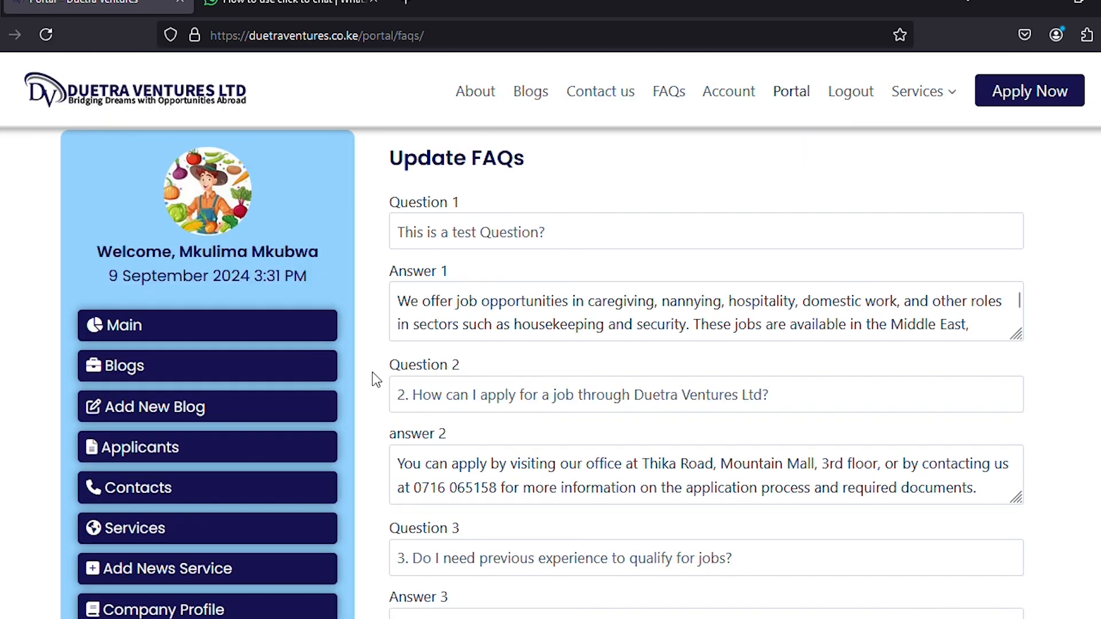
{"action": "left_click_drag", "start_coordinate": [575, 226], "coordinate": [393, 236]}
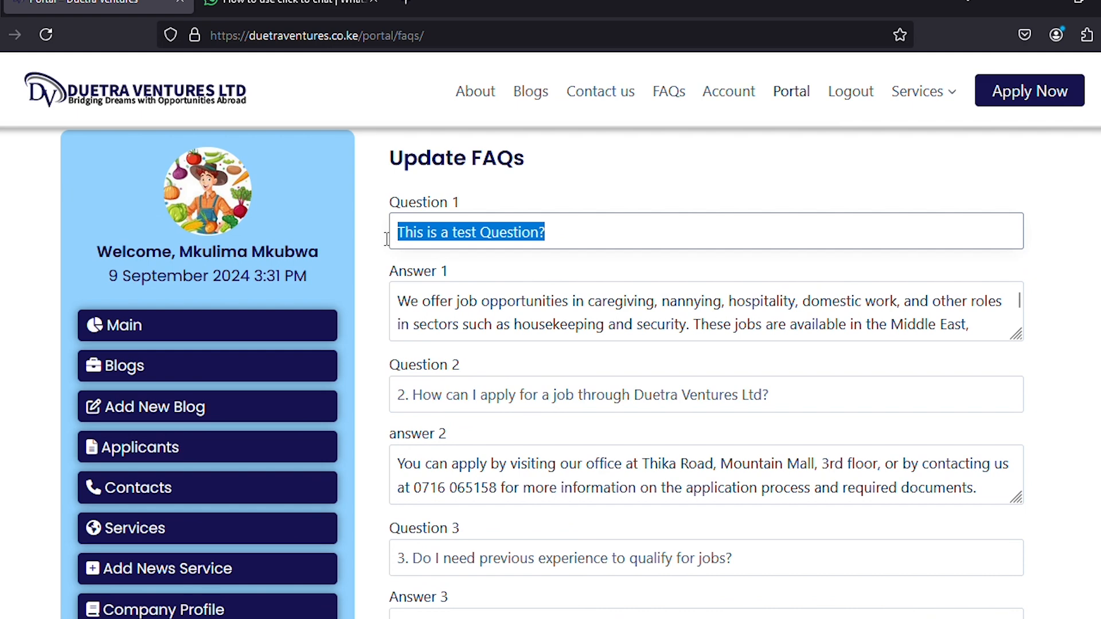
{"action": "type", "text": "1. What types of jobs do you offer abroad?"}
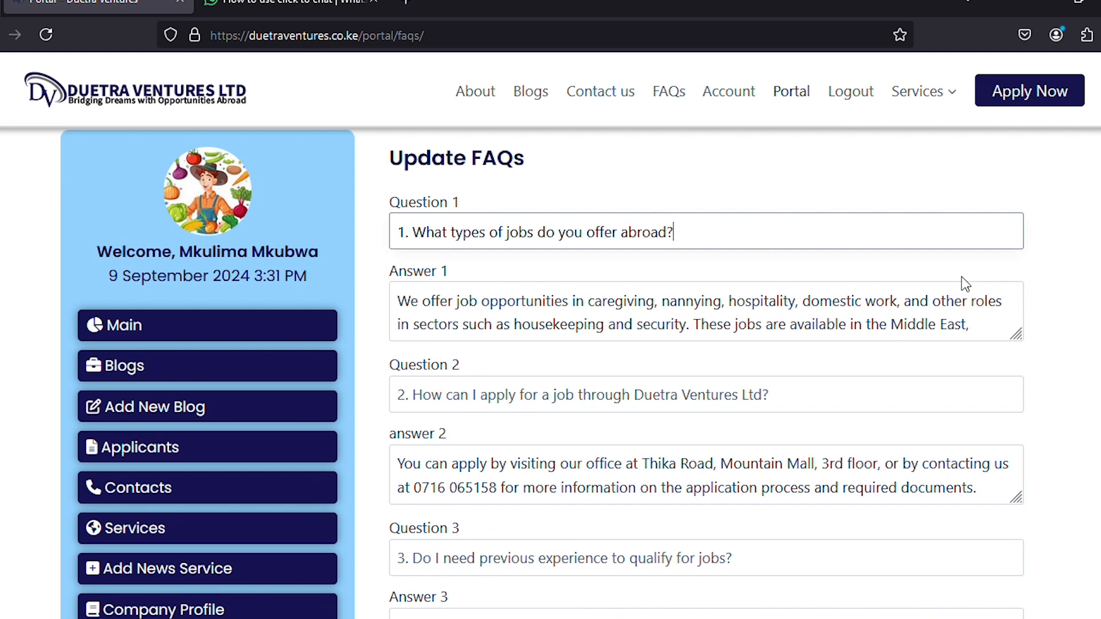
{"action": "scroll", "coordinate": [1064, 235], "scroll_direction": "down", "scroll_amount": 20}
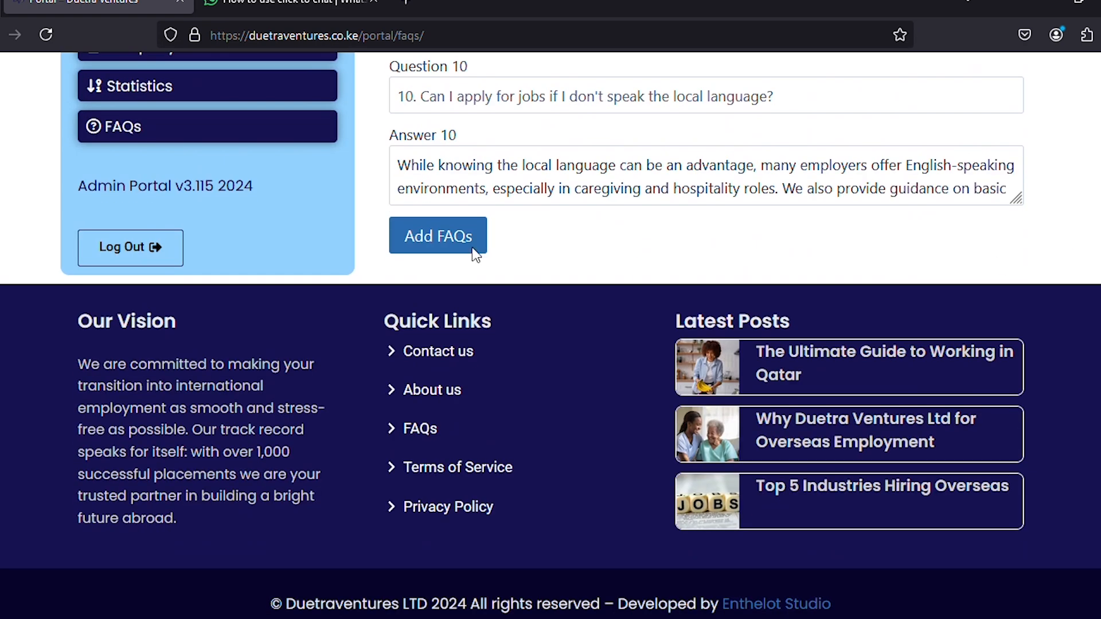
{"action": "left_click", "coordinate": [473, 253]}
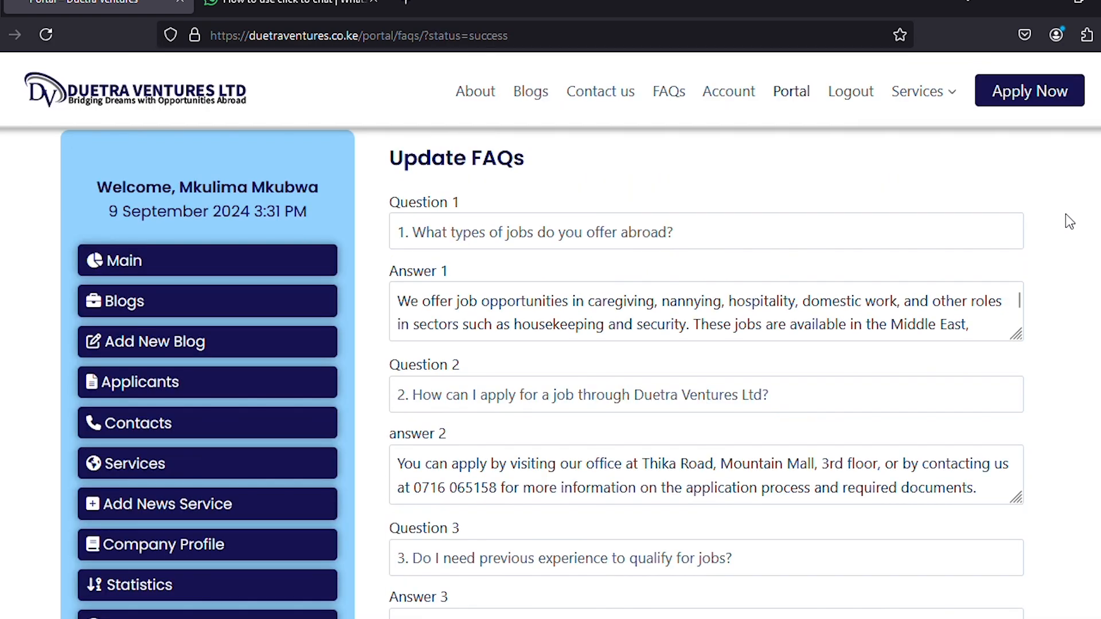
Open the public FAQs page and expand FAQs 1 through 6 to read their answers.
{"action": "left_click", "coordinate": [678, 94]}
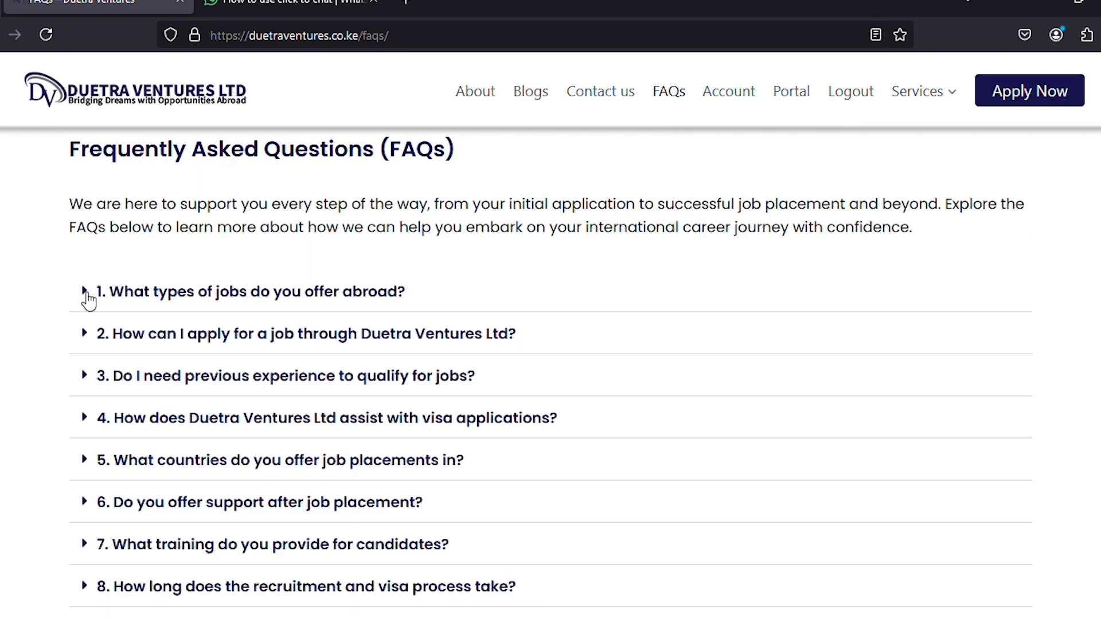
{"action": "left_click", "coordinate": [87, 296]}
{"action": "left_click", "coordinate": [130, 408]}
{"action": "scroll", "coordinate": [140, 412], "scroll_direction": "down", "scroll_amount": 2}
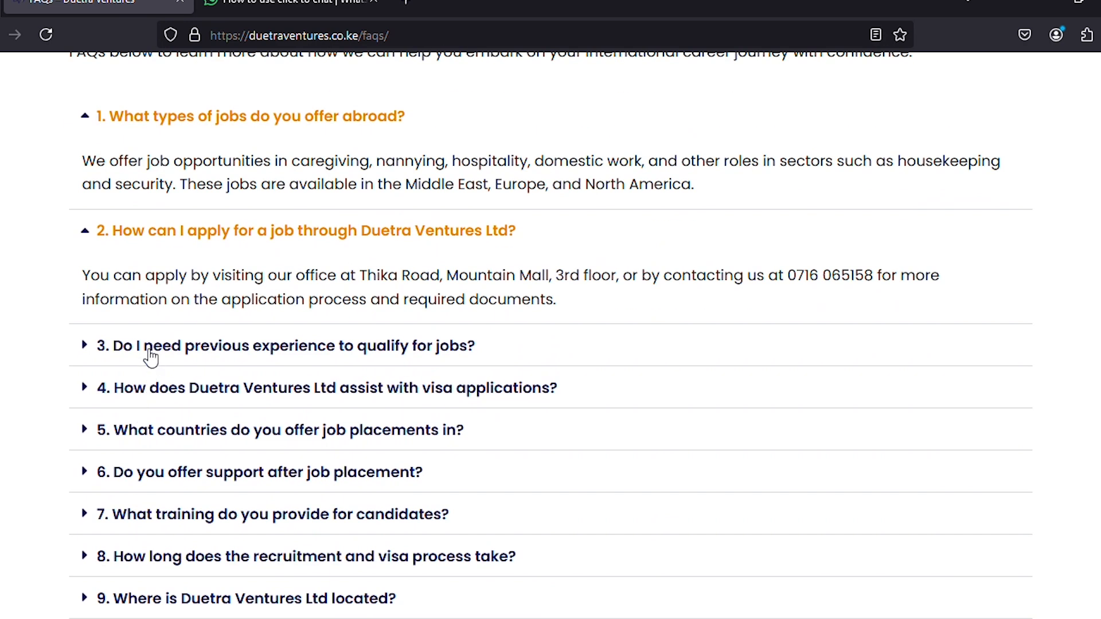
{"action": "left_click", "coordinate": [152, 352]}
{"action": "left_click", "coordinate": [143, 463]}
{"action": "scroll", "coordinate": [164, 378], "scroll_direction": "down", "scroll_amount": 4}
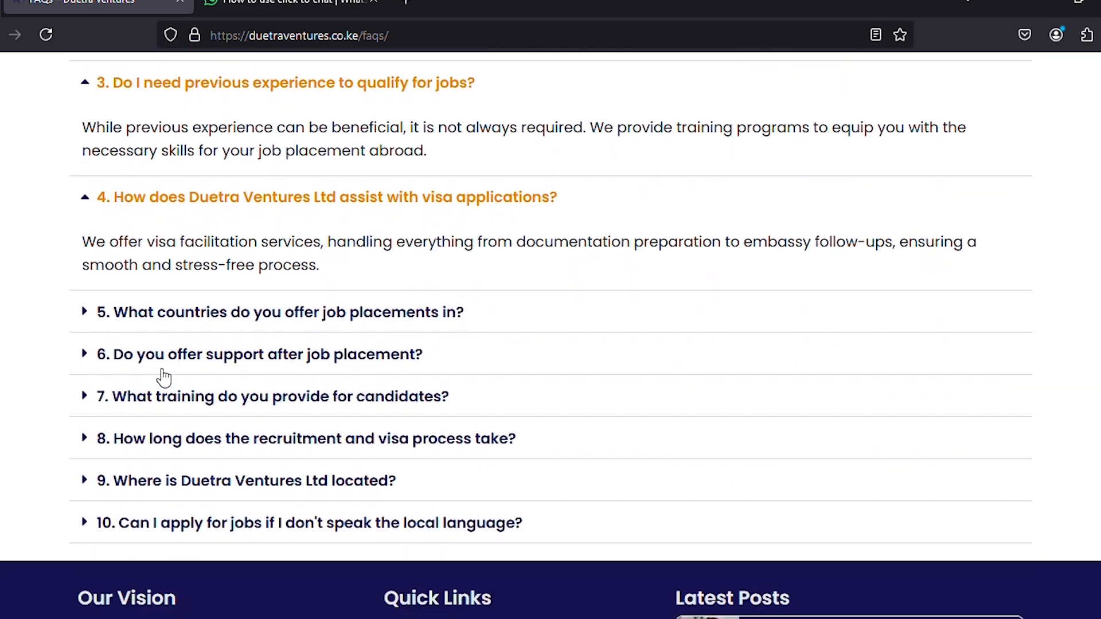
{"action": "left_click", "coordinate": [161, 314]}
{"action": "left_click", "coordinate": [145, 439]}
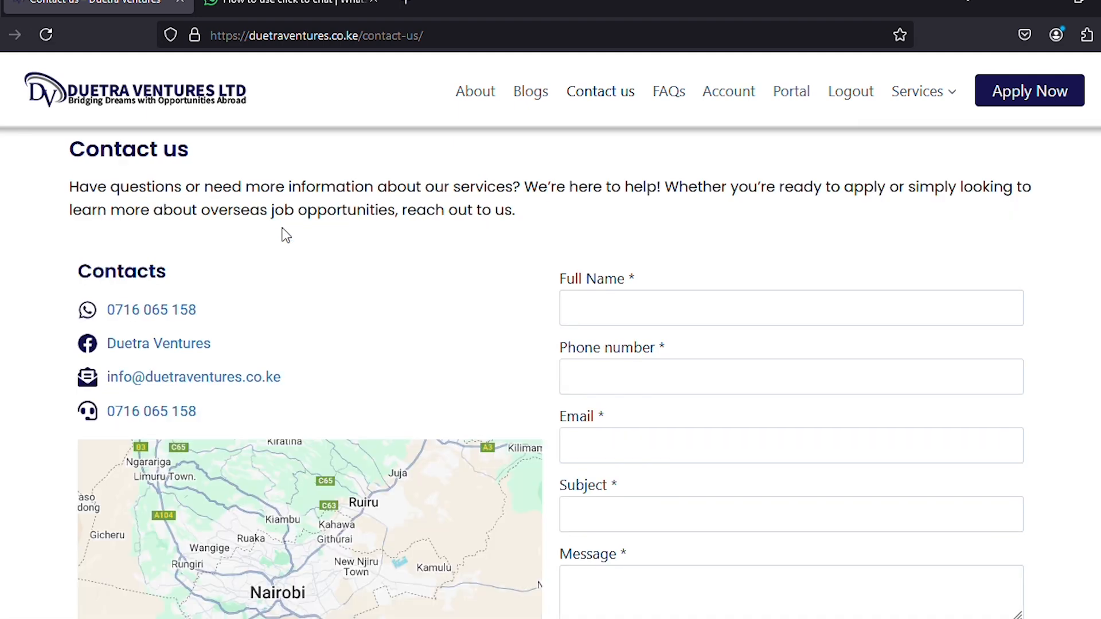
{"action": "scroll", "coordinate": [285, 235], "scroll_direction": "down", "scroll_amount": 3}
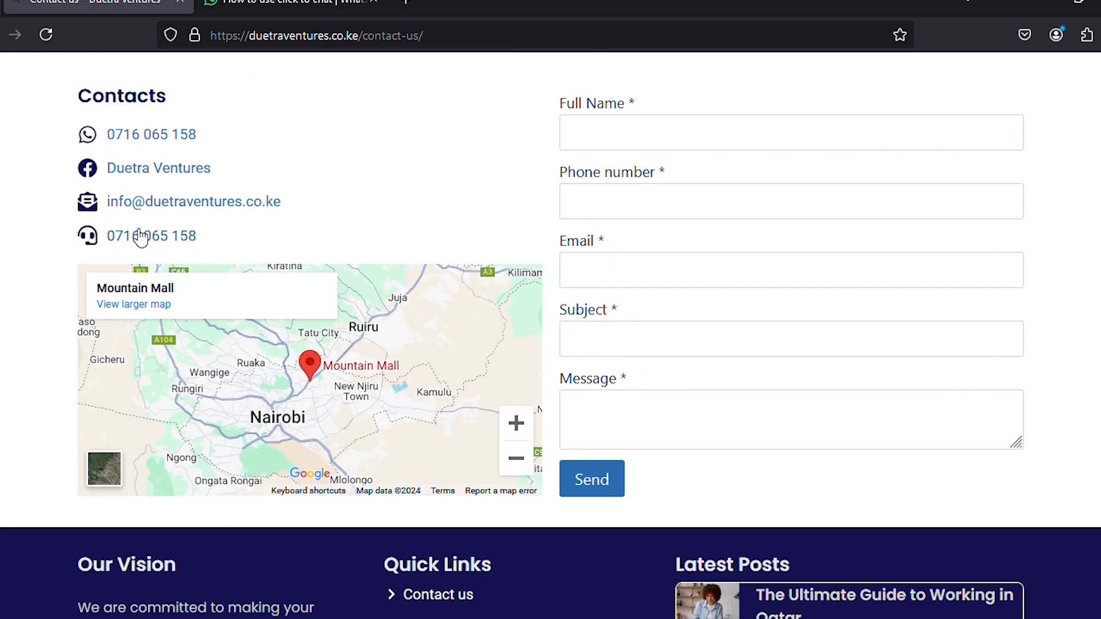
{"action": "left_click", "coordinate": [236, 205]}
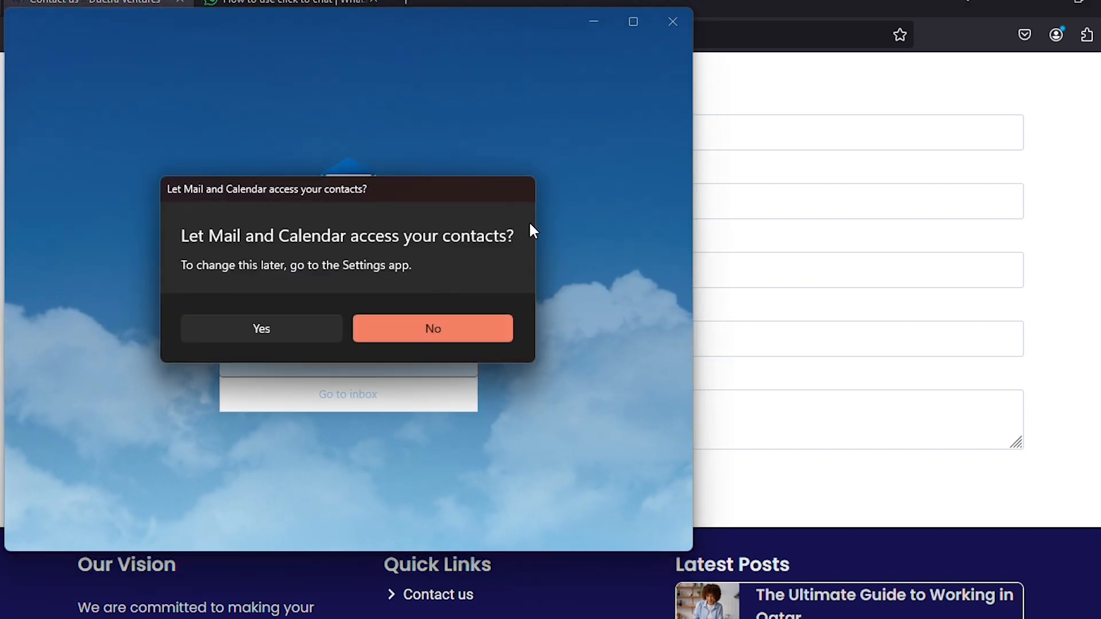
{"action": "left_click", "coordinate": [405, 325]}
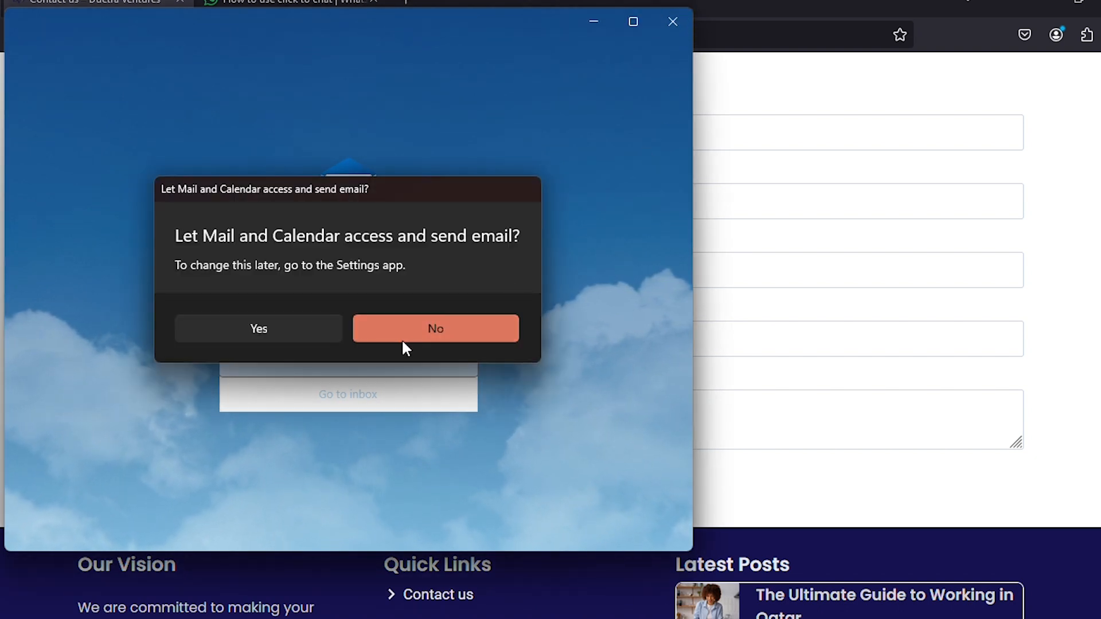
{"action": "left_click", "coordinate": [297, 330]}
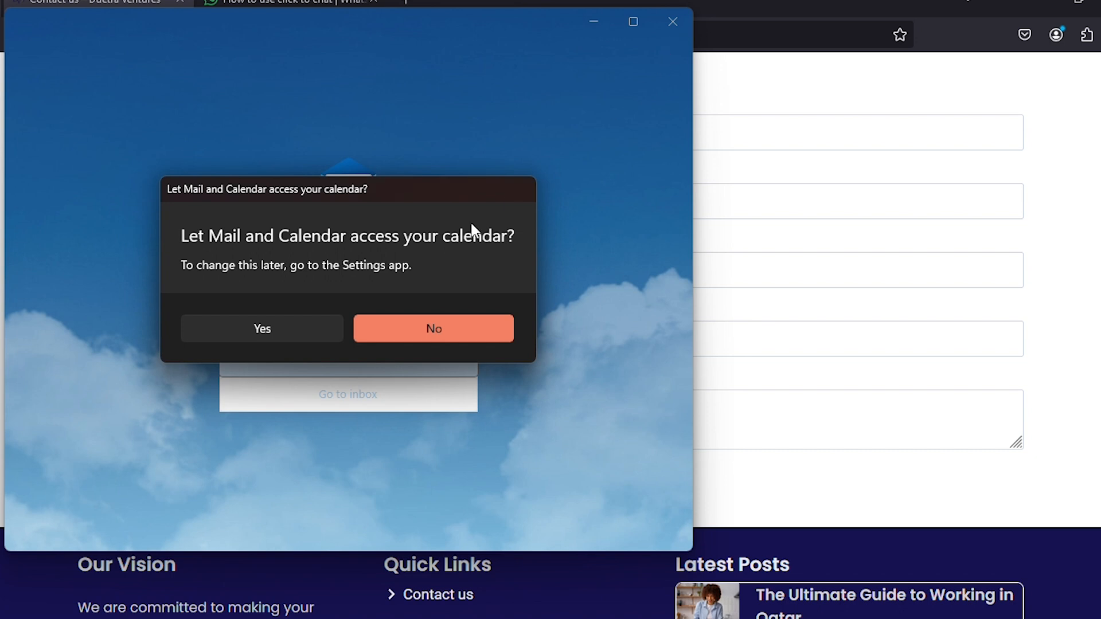
{"action": "left_click", "coordinate": [278, 330]}
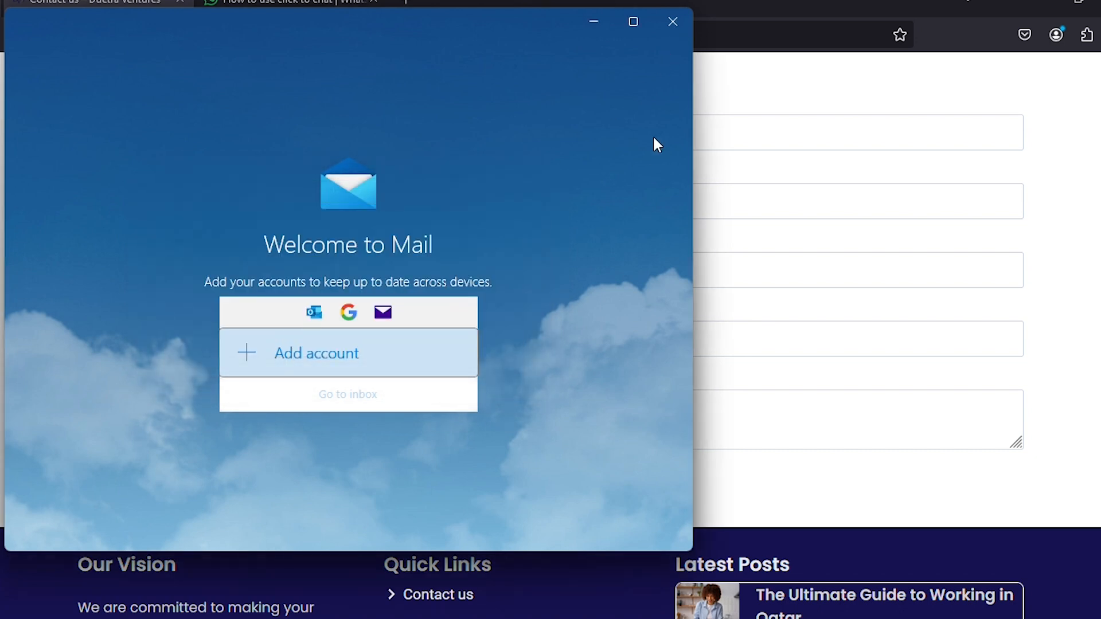
{"action": "left_click", "coordinate": [673, 22]}
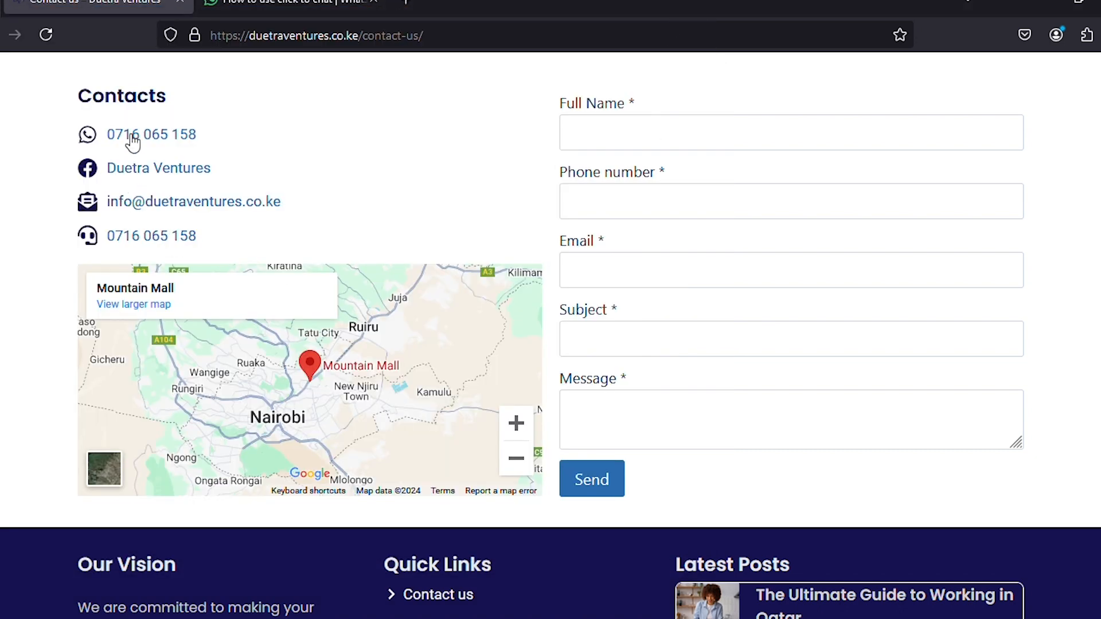
{"action": "left_click", "coordinate": [163, 142]}
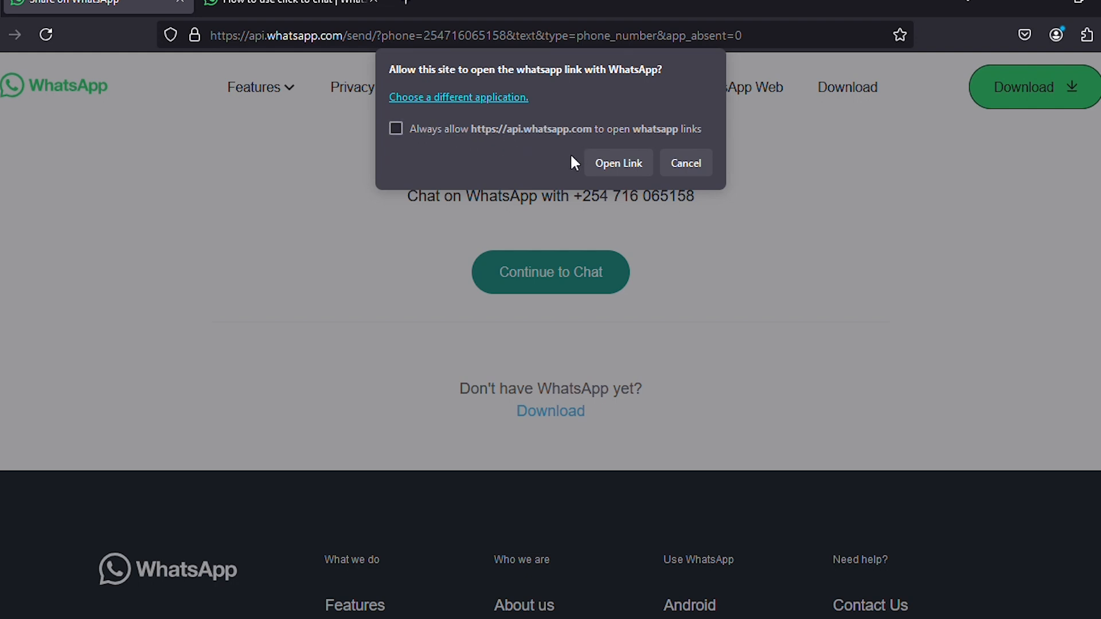
{"action": "left_click", "coordinate": [604, 165]}
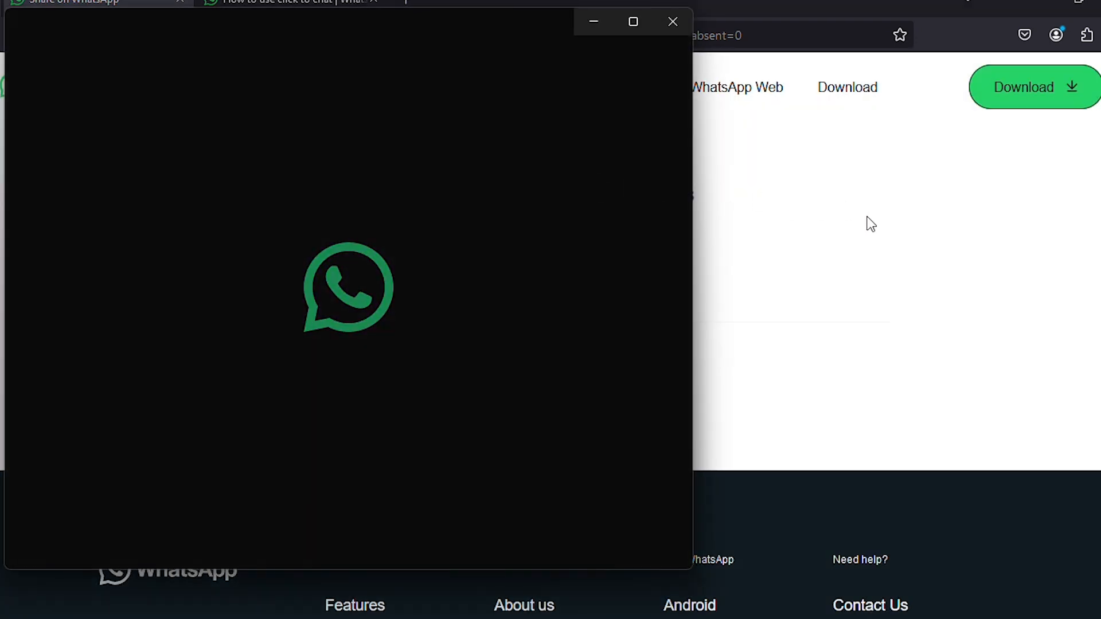
{"action": "left_click", "coordinate": [885, 260]}
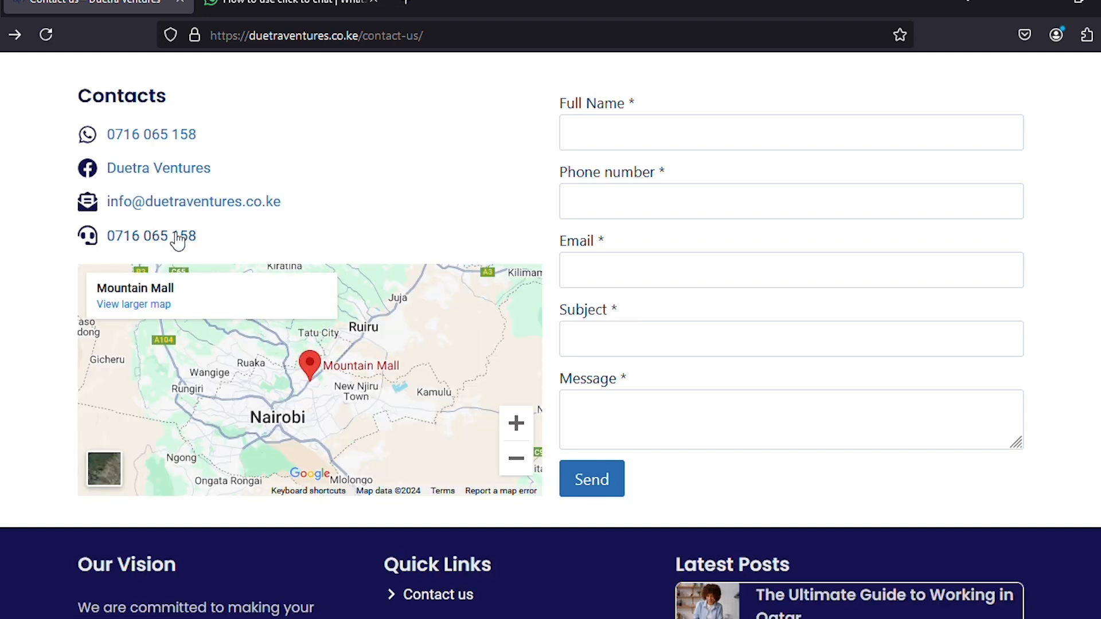
{"action": "left_click", "coordinate": [143, 244]}
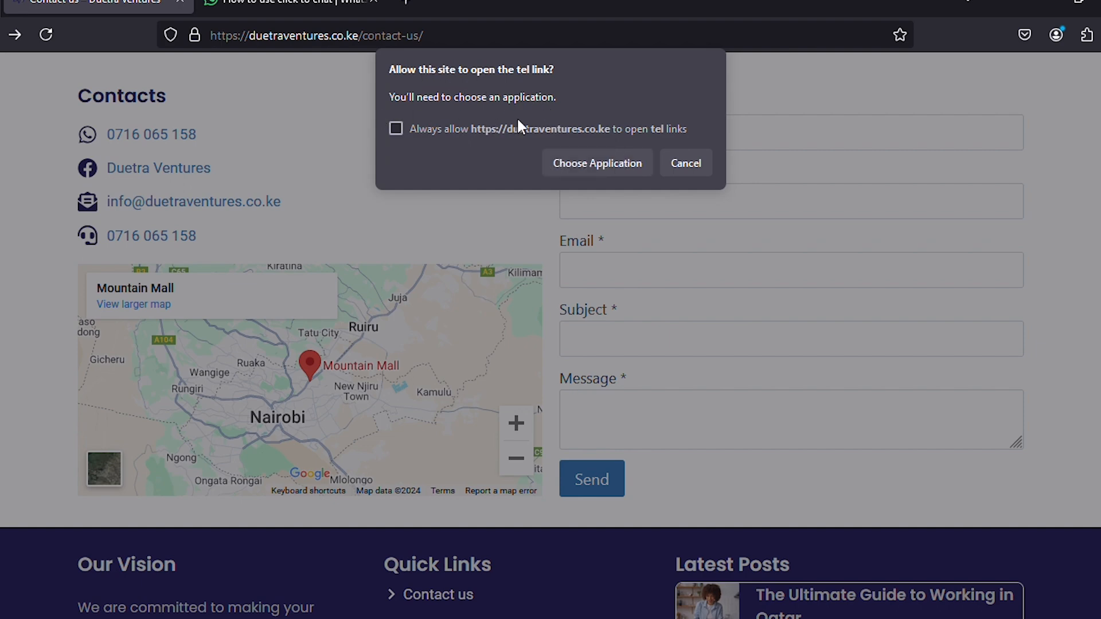
{"action": "left_click", "coordinate": [685, 164]}
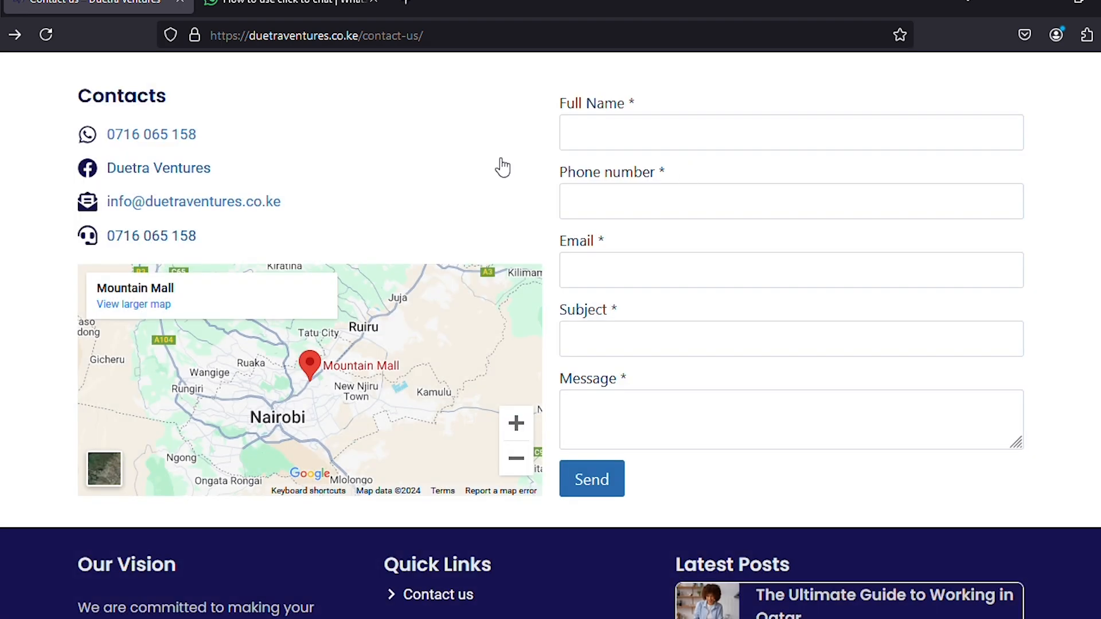
{"action": "scroll", "coordinate": [500, 165], "scroll_direction": "up", "scroll_amount": 3}
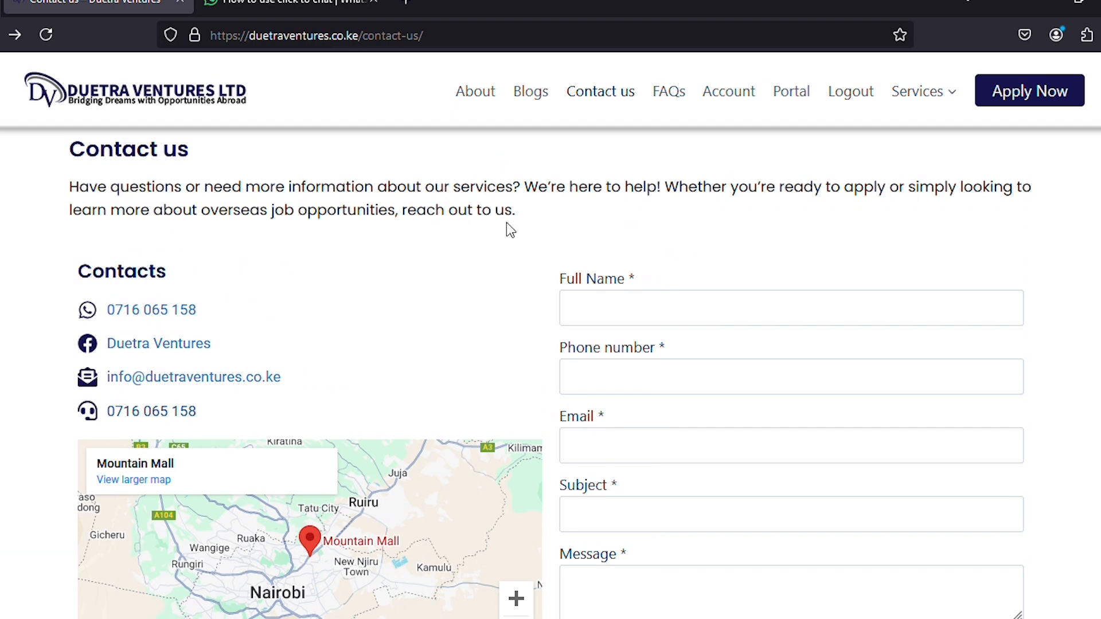
{"action": "scroll", "coordinate": [507, 226], "scroll_direction": "down", "scroll_amount": 10}
{"action": "scroll", "coordinate": [505, 235], "scroll_direction": "up", "scroll_amount": 10}
In the portal's contact details editor, replace the Phone Number with the new company number.
{"action": "left_click", "coordinate": [799, 97]}
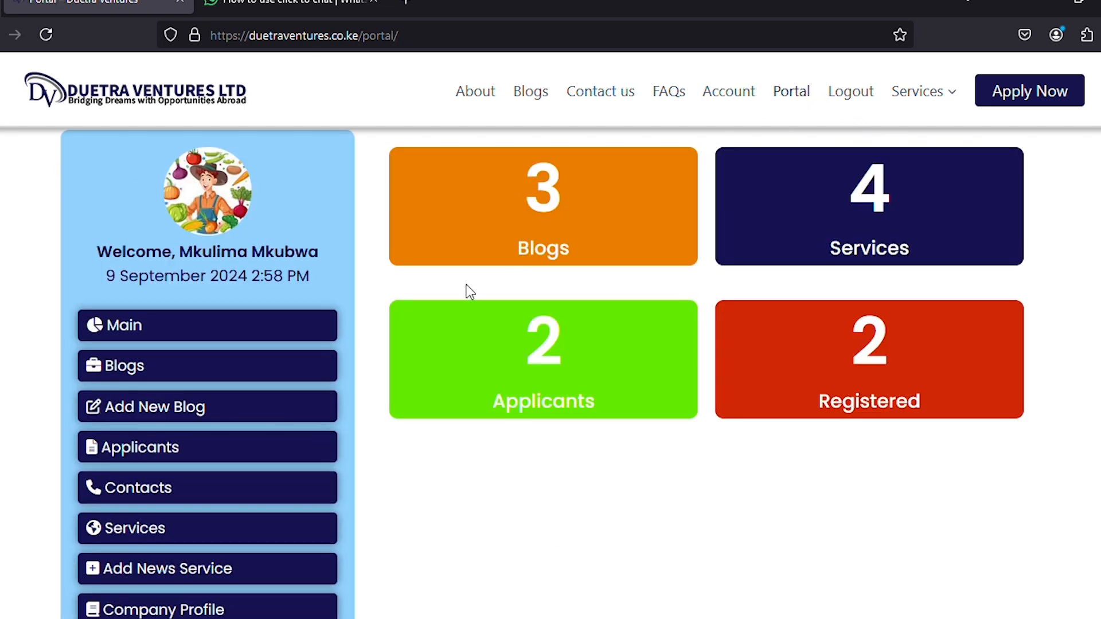
{"action": "left_click", "coordinate": [118, 488]}
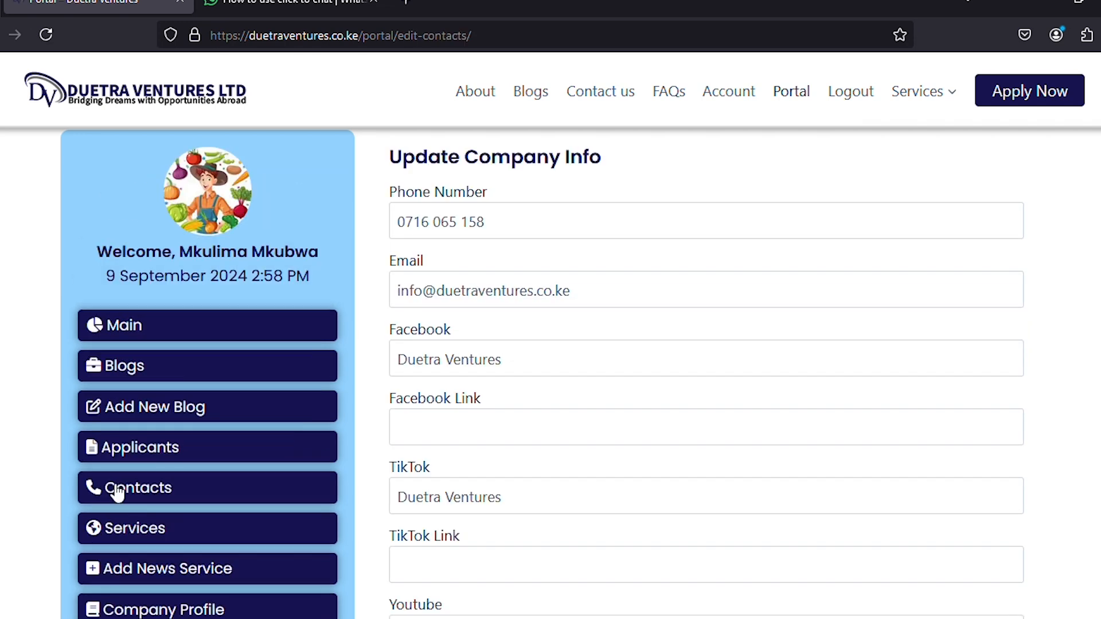
{"action": "left_click", "coordinate": [495, 224]}
{"action": "left_click_drag", "start_coordinate": [496, 224], "coordinate": [390, 226]}
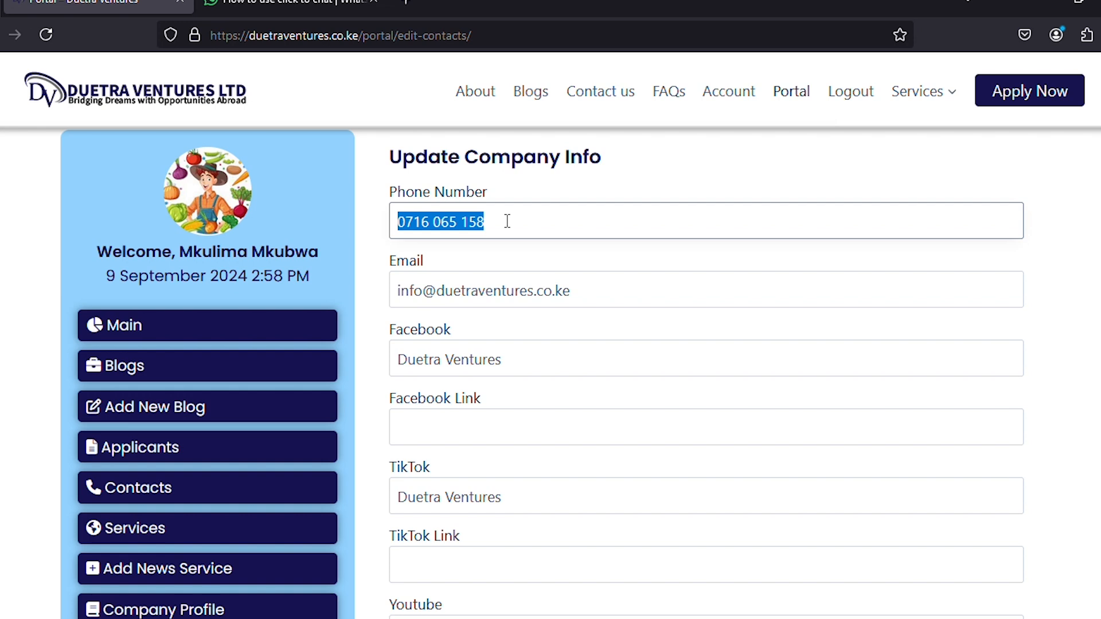
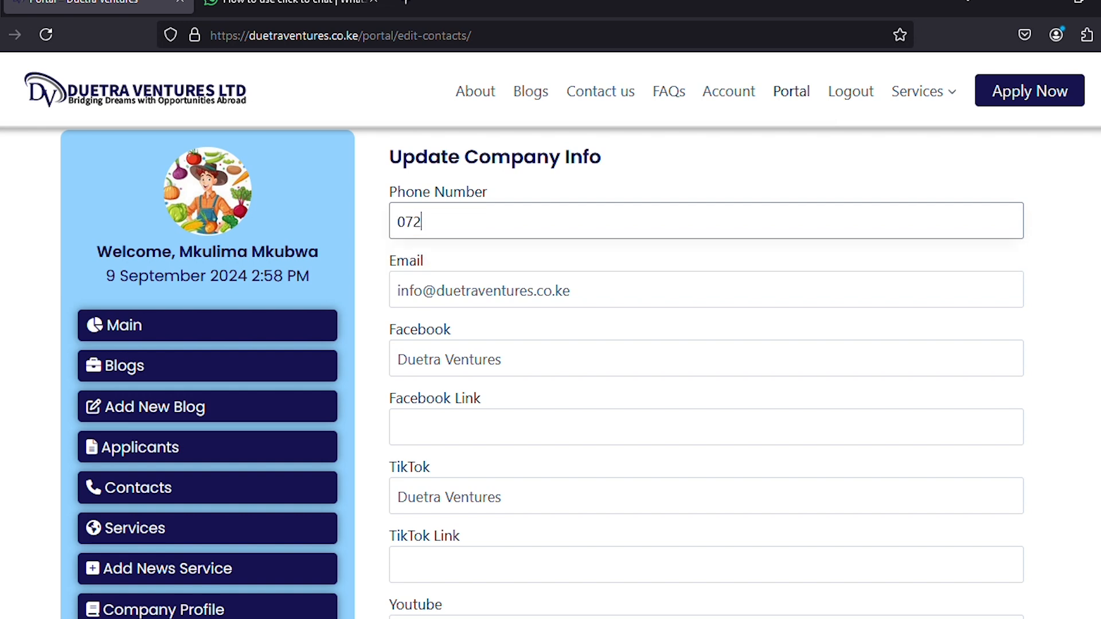
{"action": "left_click", "coordinate": [1082, 311]}
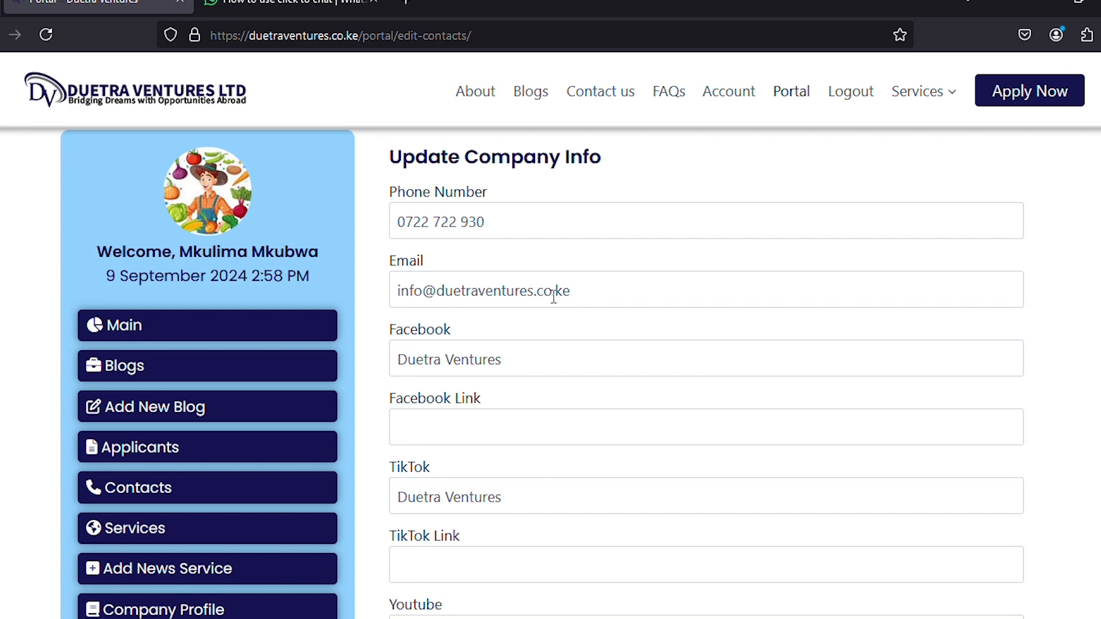
Change the email ending from .co.ke to .com and save the contact info.
{"action": "left_click_drag", "start_coordinate": [552, 296], "coordinate": [592, 295]}
{"action": "type", "text": "m"}
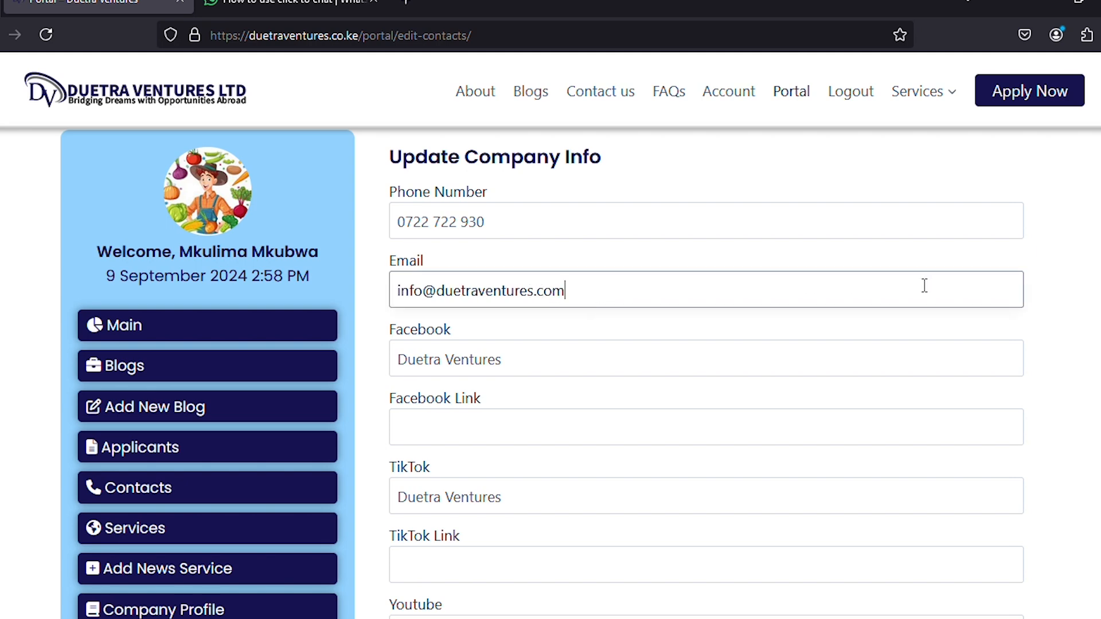
{"action": "left_click", "coordinate": [1077, 277]}
{"action": "scroll", "coordinate": [1077, 277], "scroll_direction": "down", "scroll_amount": 10}
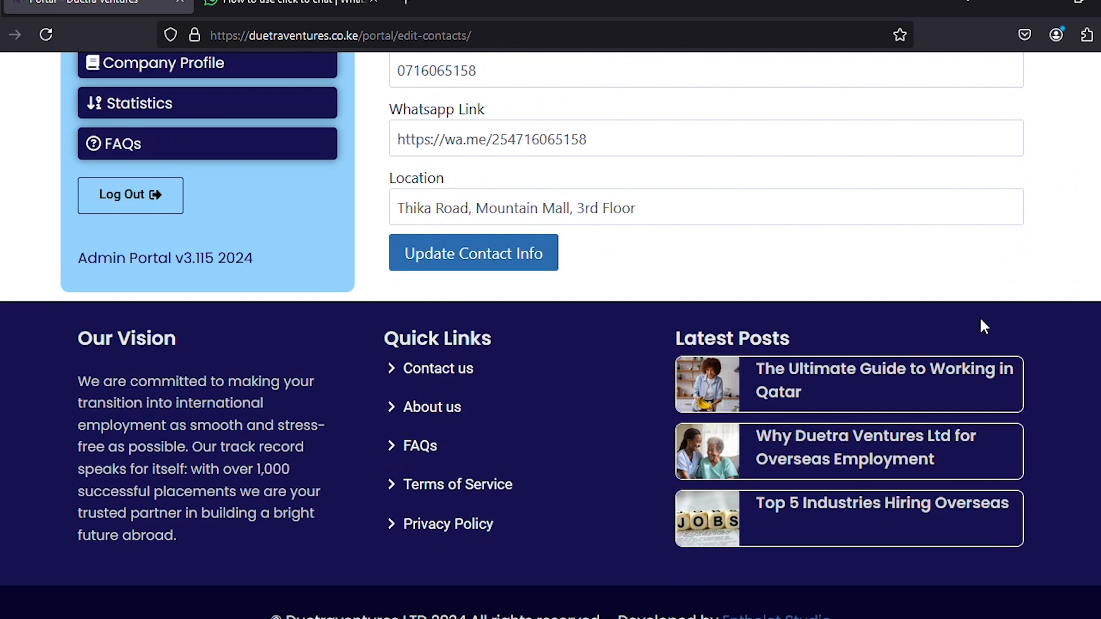
{"action": "left_click", "coordinate": [421, 256]}
{"action": "scroll", "coordinate": [708, 276], "scroll_direction": "up", "scroll_amount": 1}
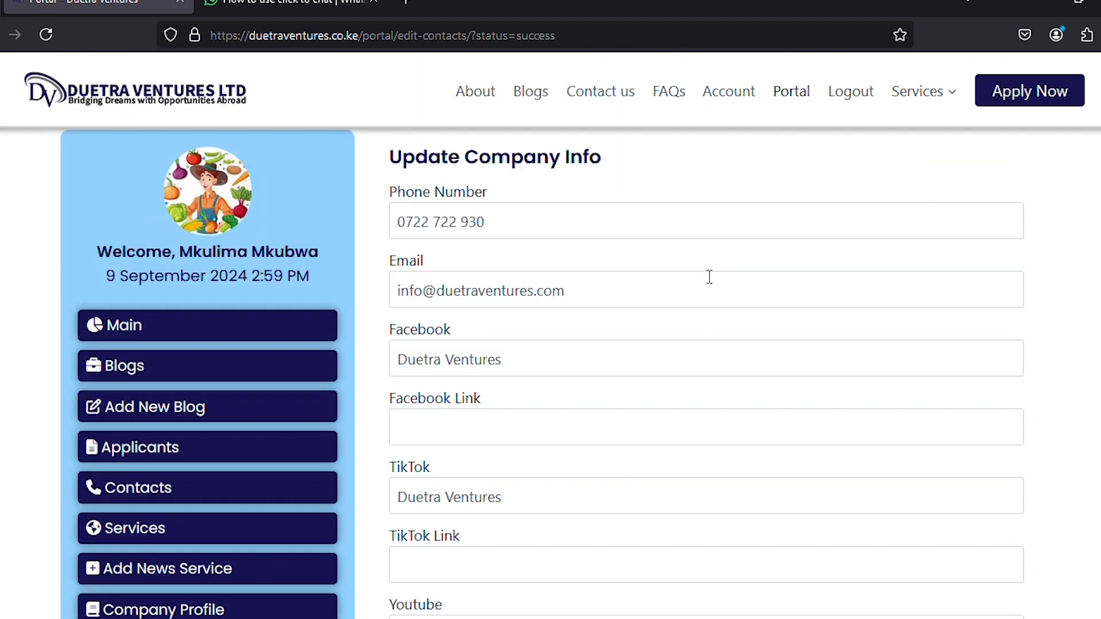
{"action": "left_click", "coordinate": [588, 101]}
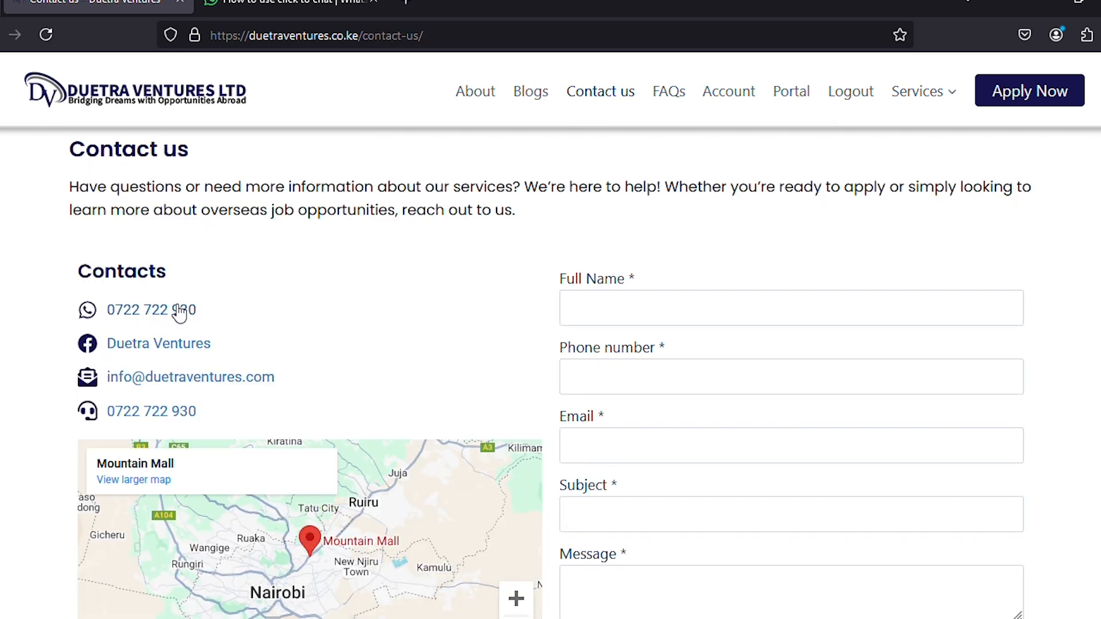
{"action": "scroll", "coordinate": [334, 364], "scroll_direction": "down", "scroll_amount": 3}
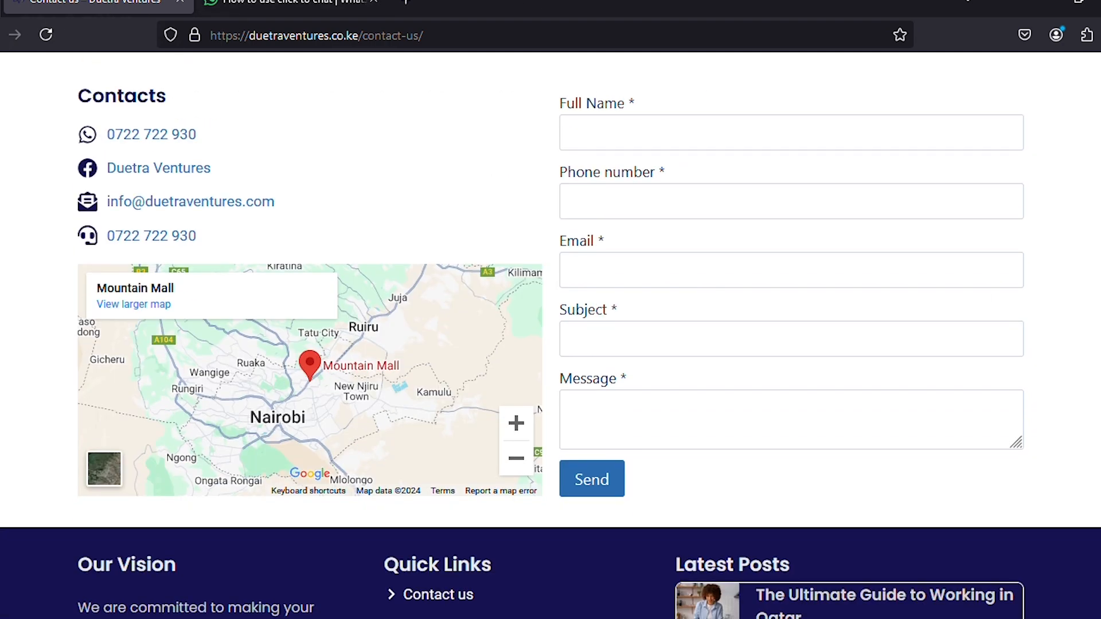
{"action": "left_click", "coordinate": [0, 34]}
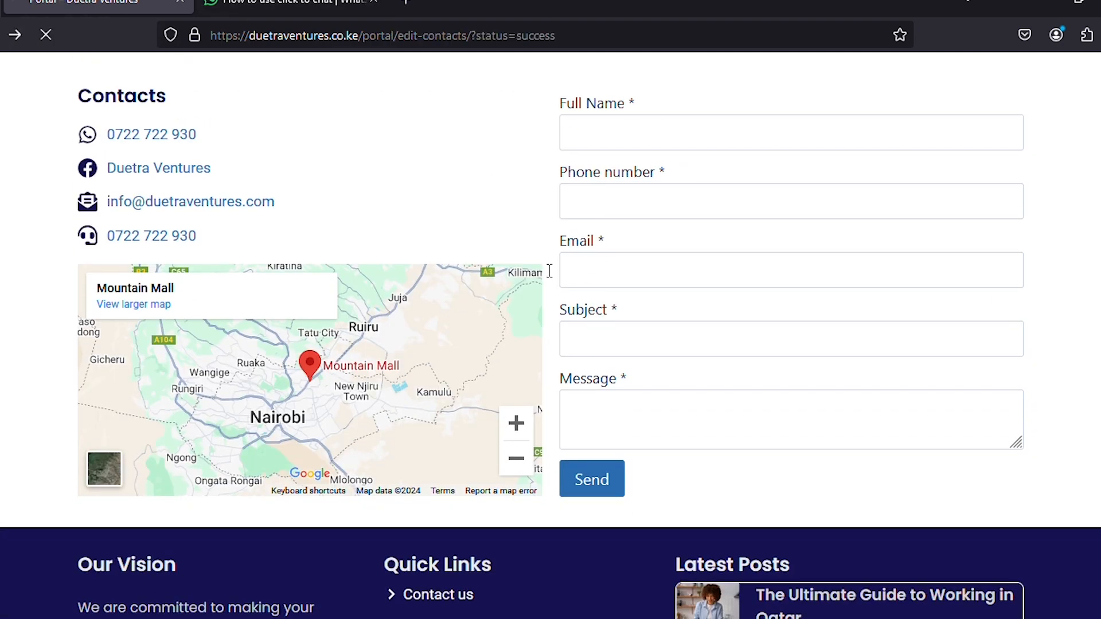
Replace the company Location with 'Ruiru, Enthelot Studio' and save the contact info.
{"action": "scroll", "coordinate": [548, 274], "scroll_direction": "down", "scroll_amount": 4}
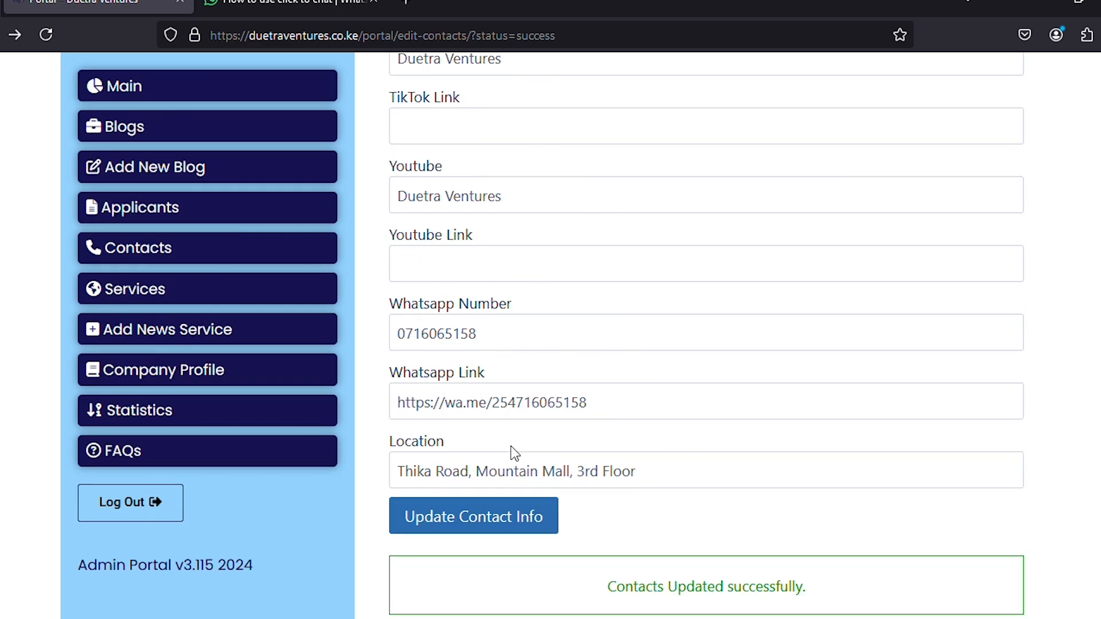
{"action": "left_click_drag", "start_coordinate": [671, 471], "coordinate": [343, 471]}
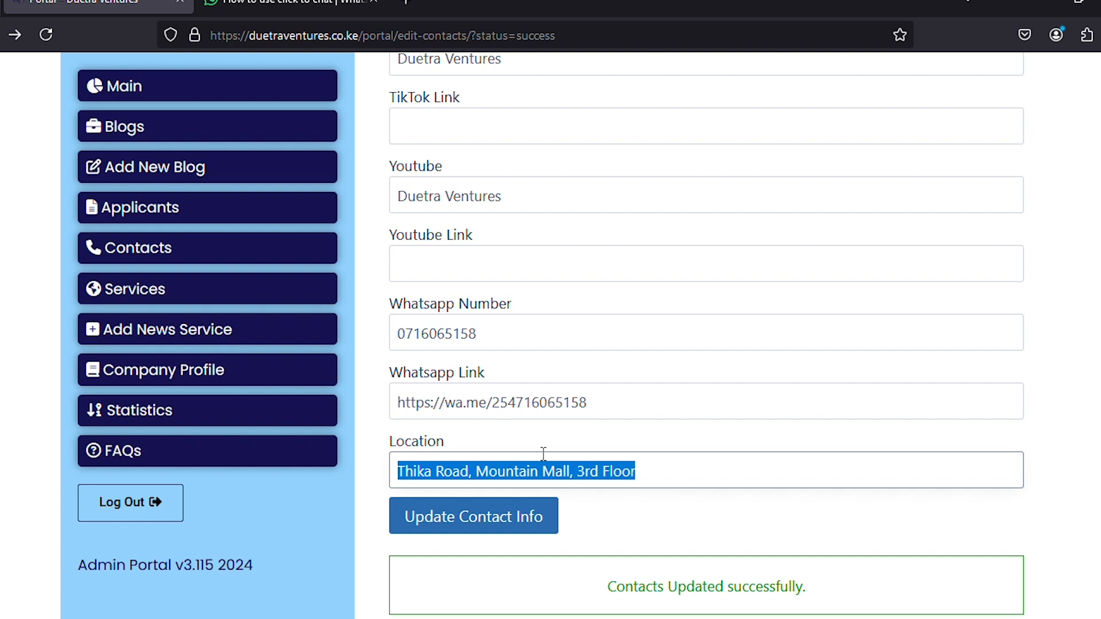
{"action": "key", "text": "BackSpace"}
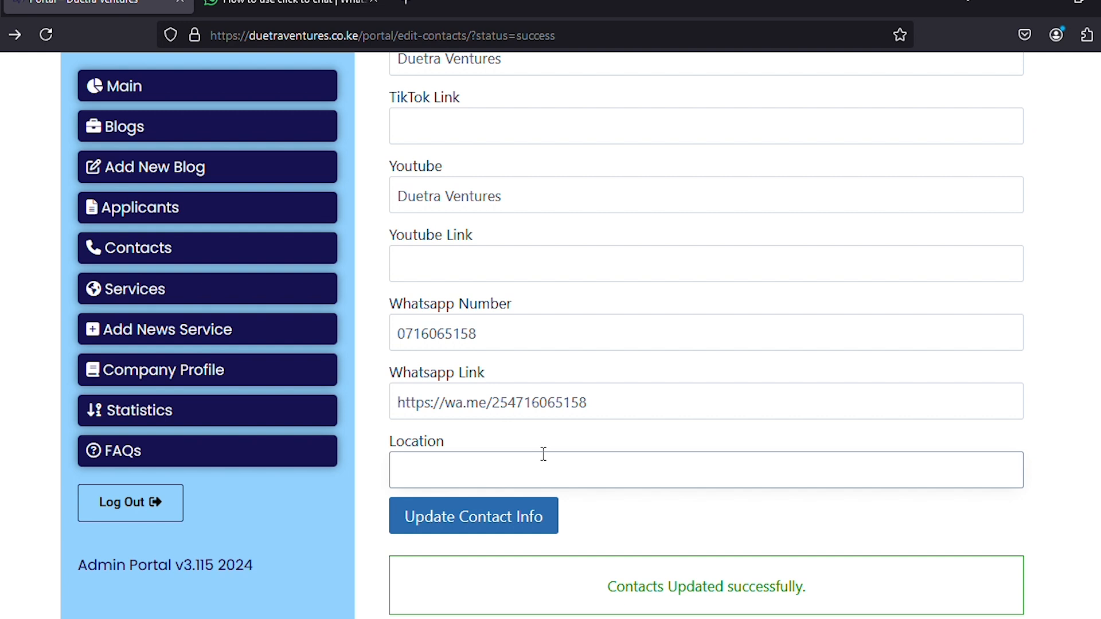
{"action": "type", "text": "Ruiru, Enthelot S"}
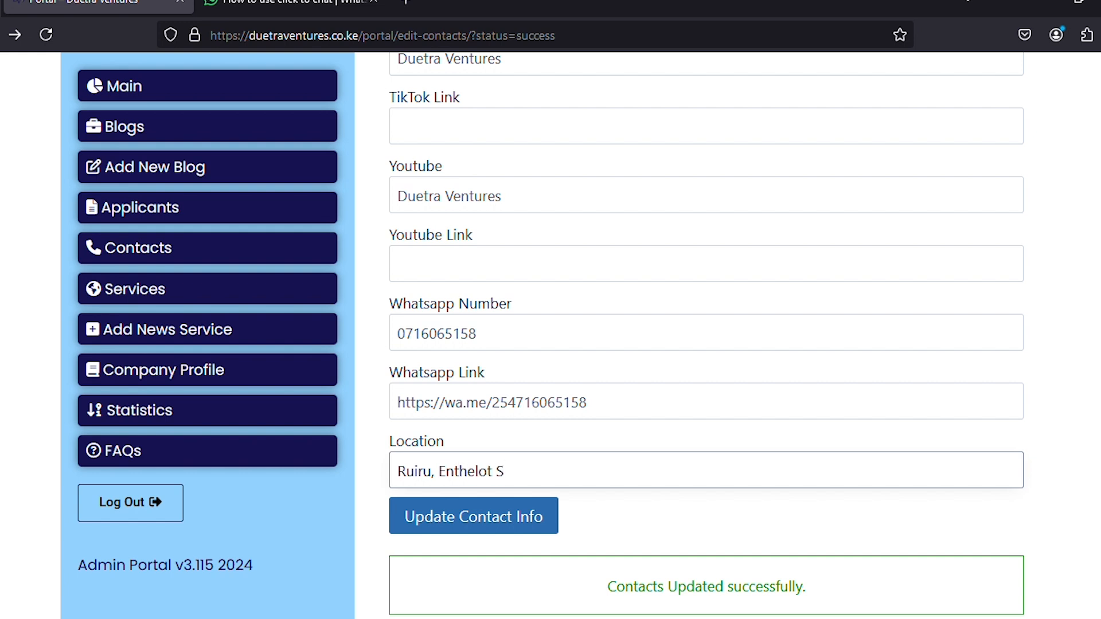
{"action": "type", "text": "tudio"}
{"action": "left_click", "coordinate": [492, 522]}
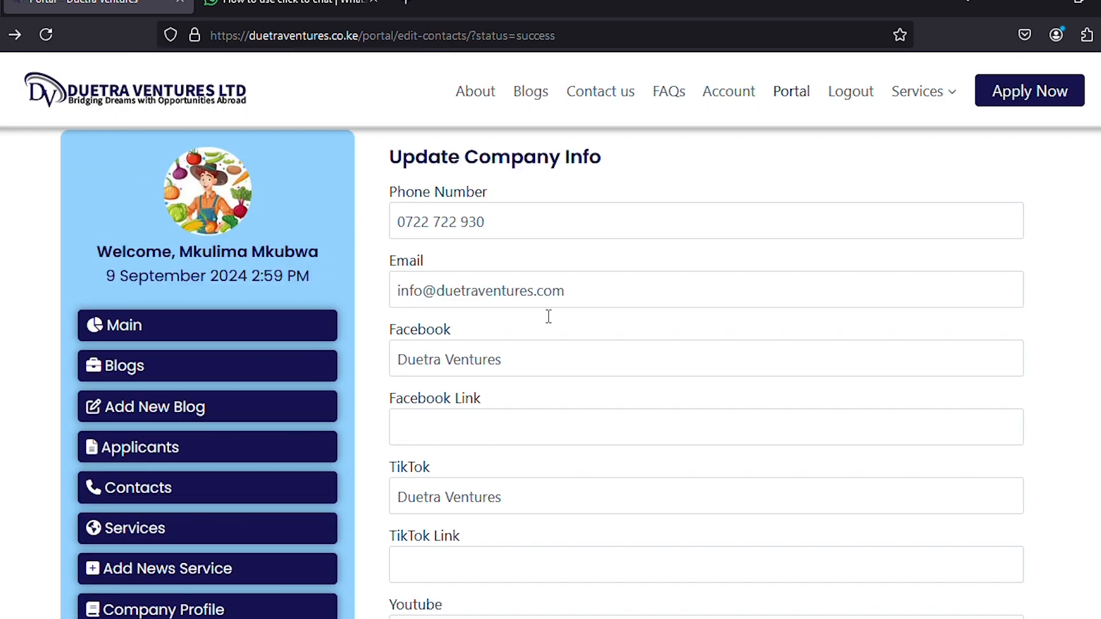
{"action": "scroll", "coordinate": [555, 290], "scroll_direction": "down", "scroll_amount": 6}
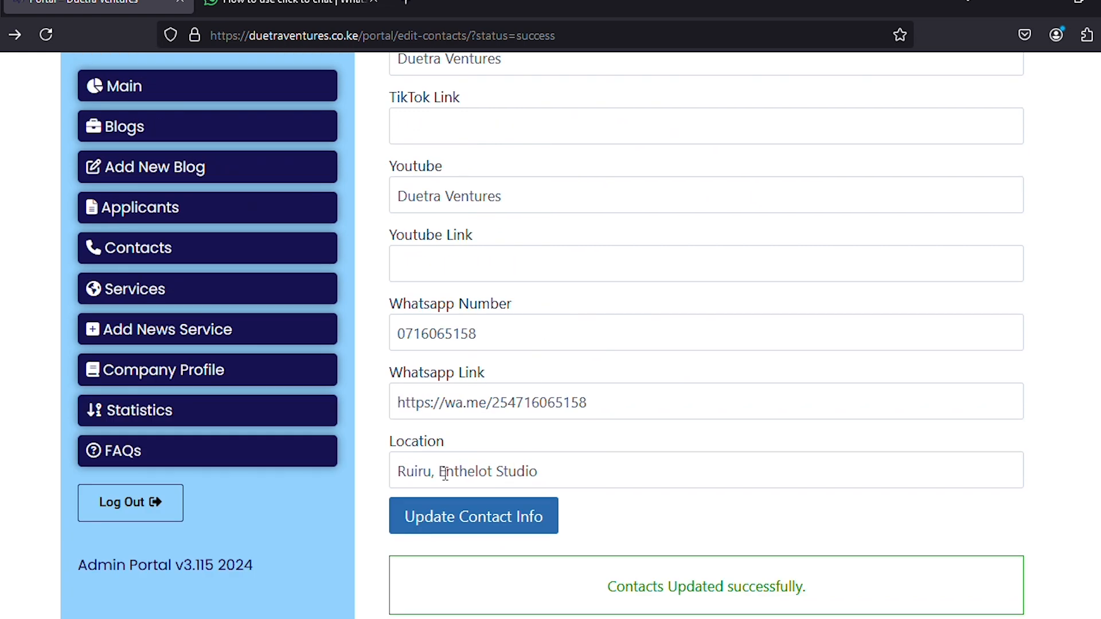
{"action": "scroll", "coordinate": [625, 356], "scroll_direction": "up", "scroll_amount": 6}
Check the location on the Contact us page, then return to the admin contact form.
{"action": "left_click", "coordinate": [590, 93]}
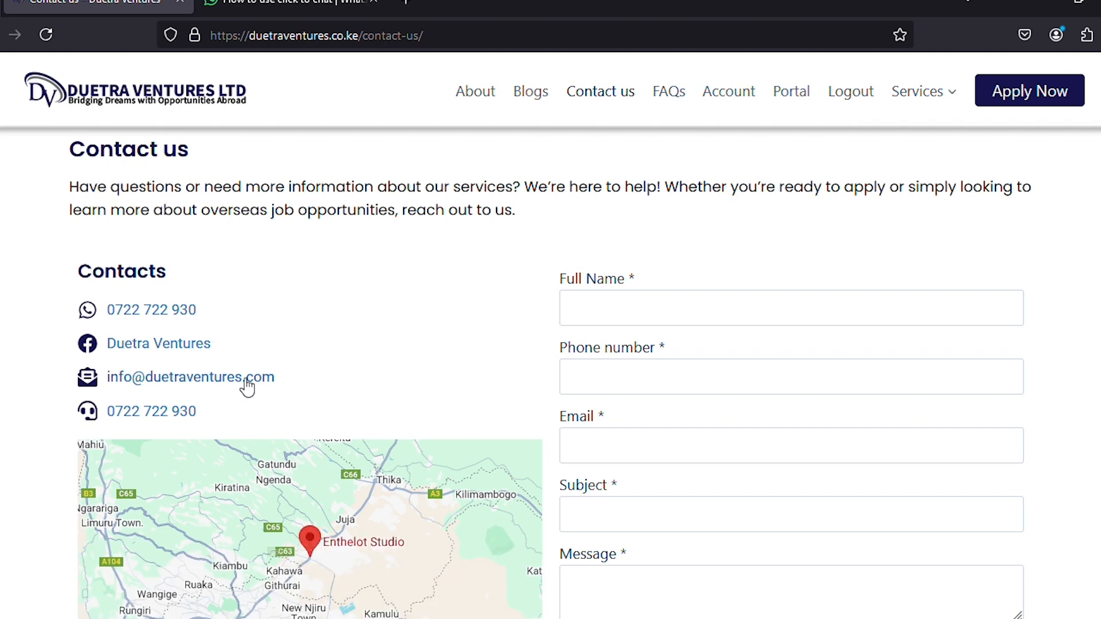
{"action": "scroll", "coordinate": [324, 384], "scroll_direction": "down", "scroll_amount": 3}
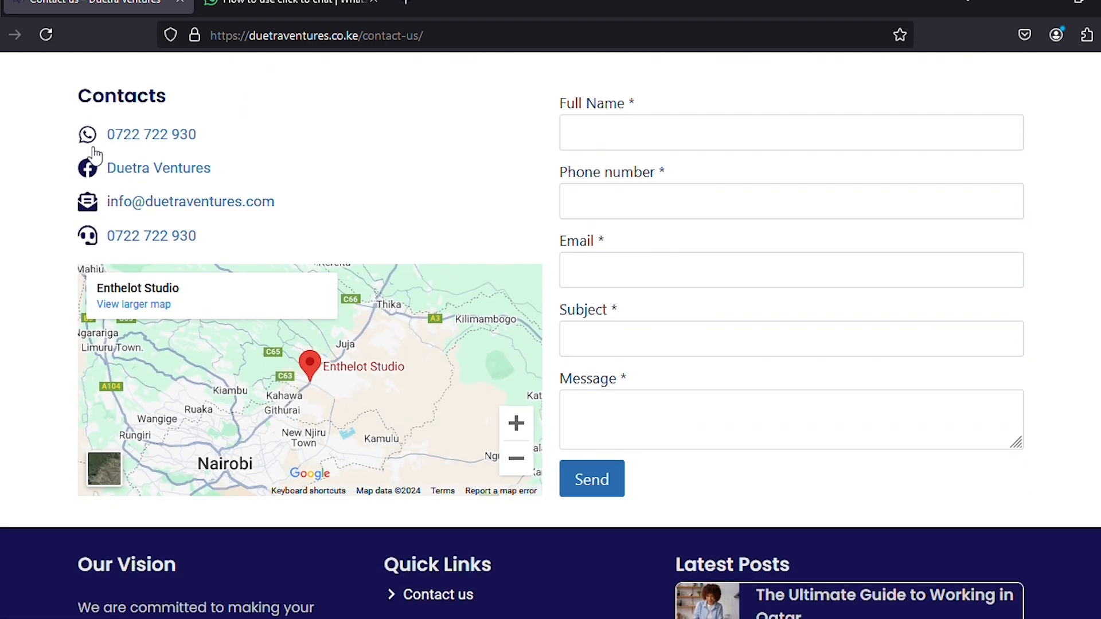
{"action": "left_click", "coordinate": [46, 35]}
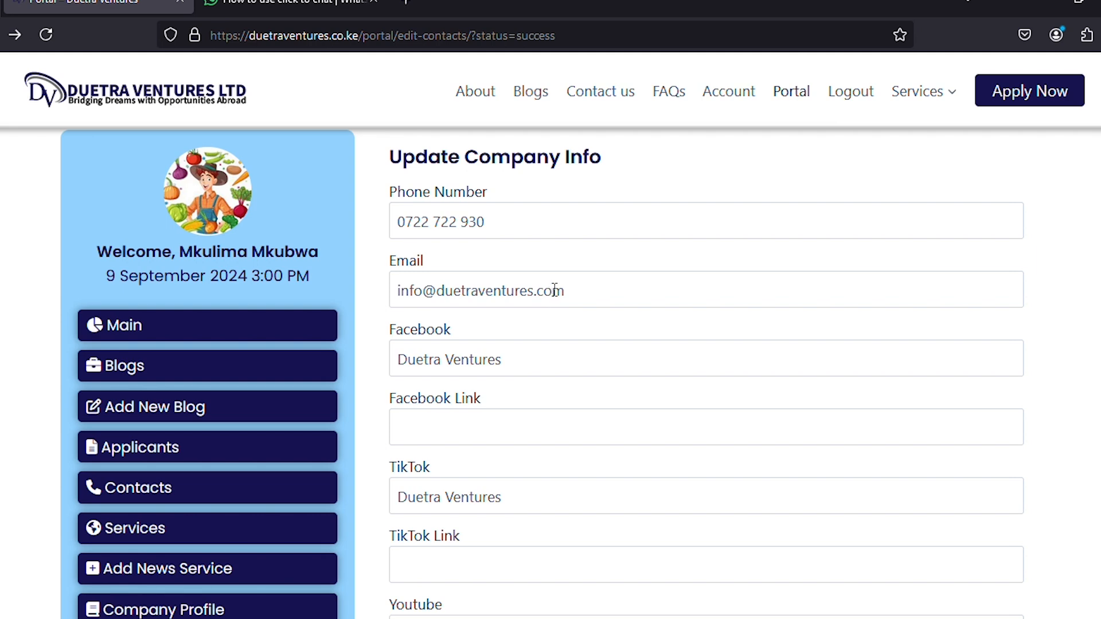
Change the company email's domain to duetraventures.co.ke, copied from the address bar.
{"action": "left_click", "coordinate": [356, 32]}
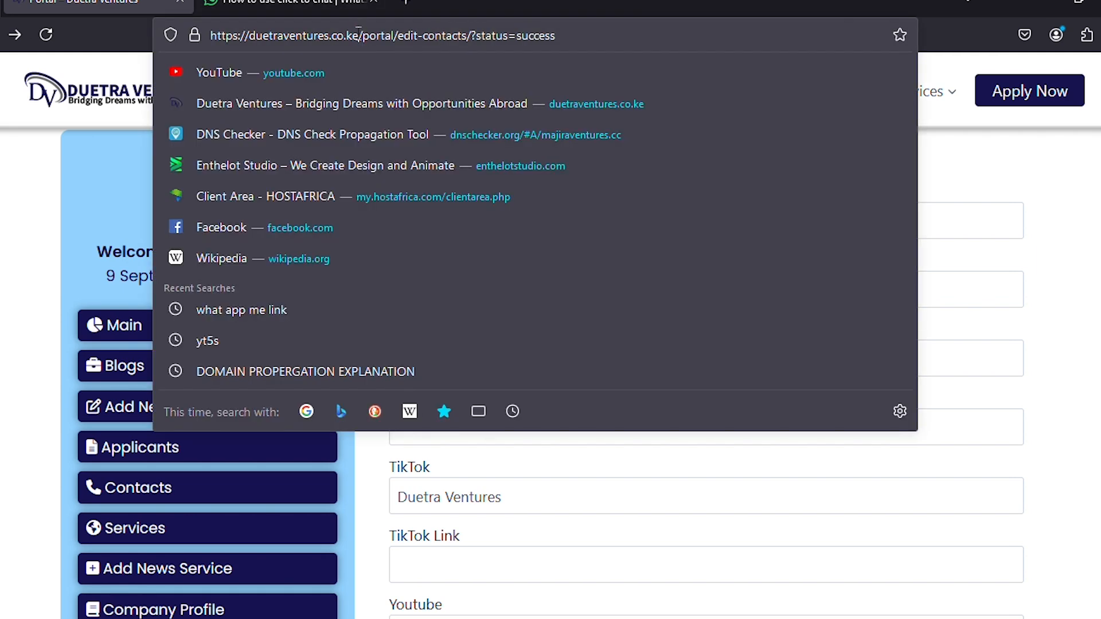
{"action": "left_click_drag", "start_coordinate": [359, 35], "coordinate": [275, 33]}
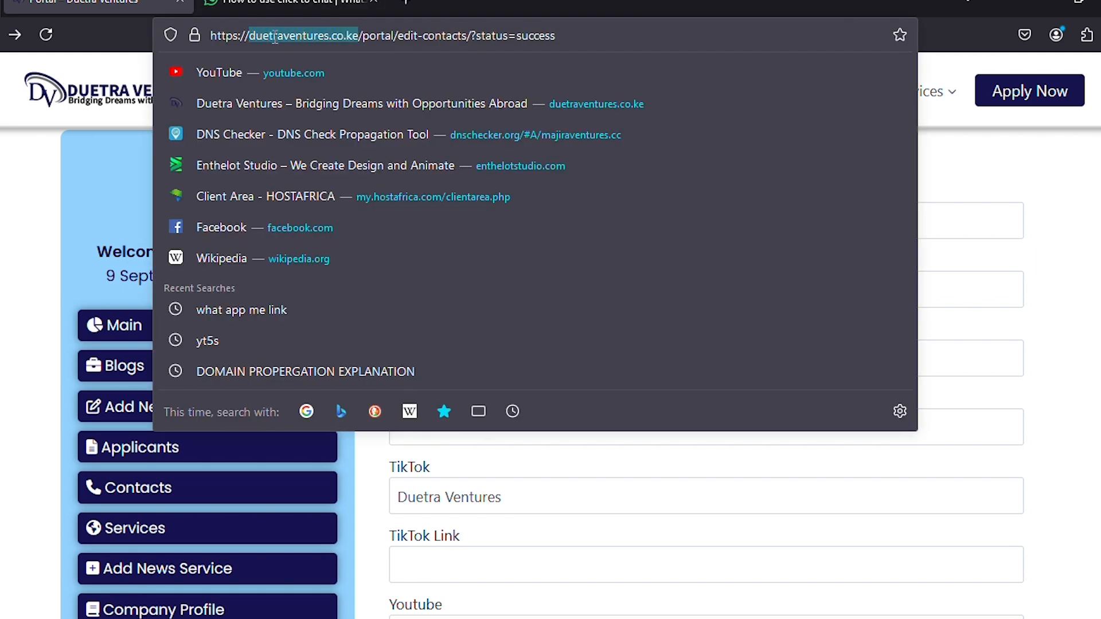
{"action": "right_click", "coordinate": [276, 37]}
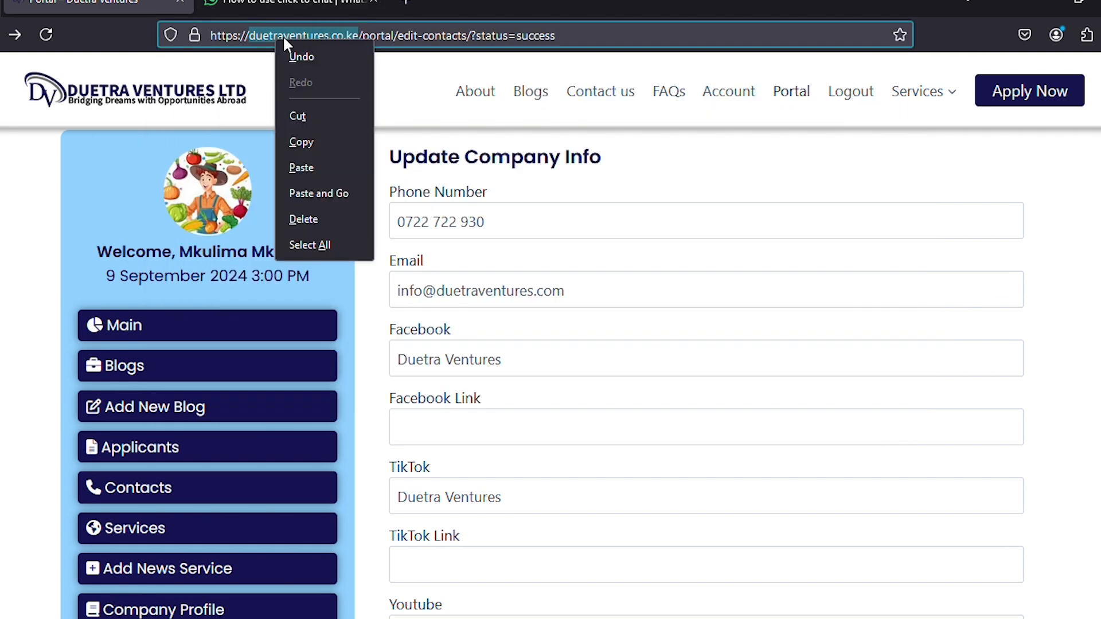
{"action": "left_click", "coordinate": [297, 143]}
{"action": "left_click", "coordinate": [437, 292]}
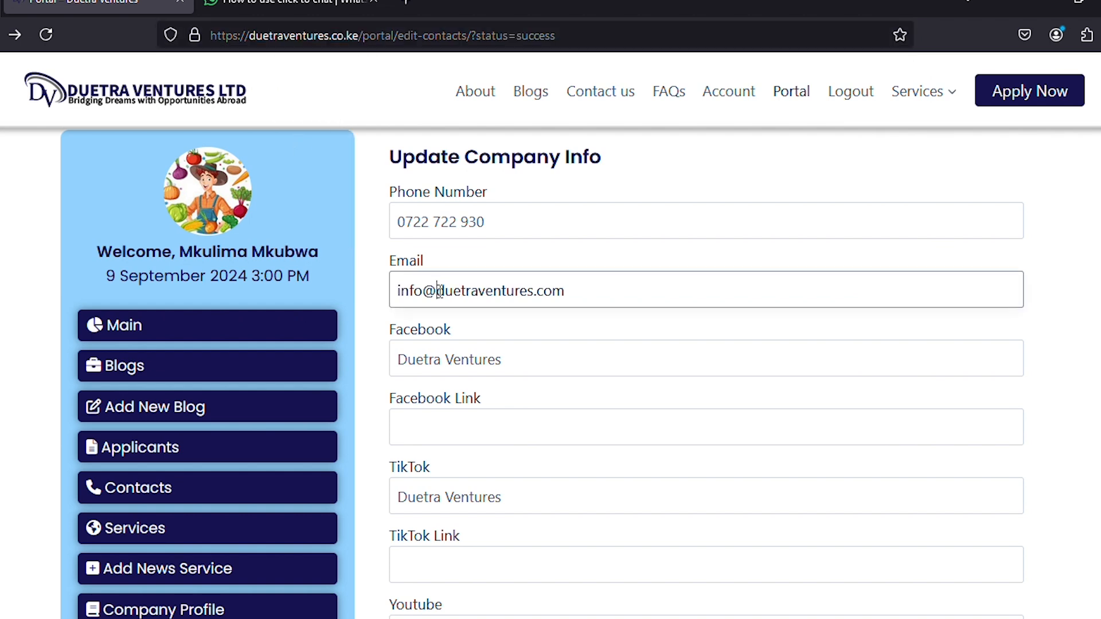
{"action": "left_click_drag", "start_coordinate": [439, 292], "coordinate": [536, 291]}
{"action": "left_click", "coordinate": [439, 291]}
{"action": "left_click_drag", "start_coordinate": [439, 291], "coordinate": [613, 295]}
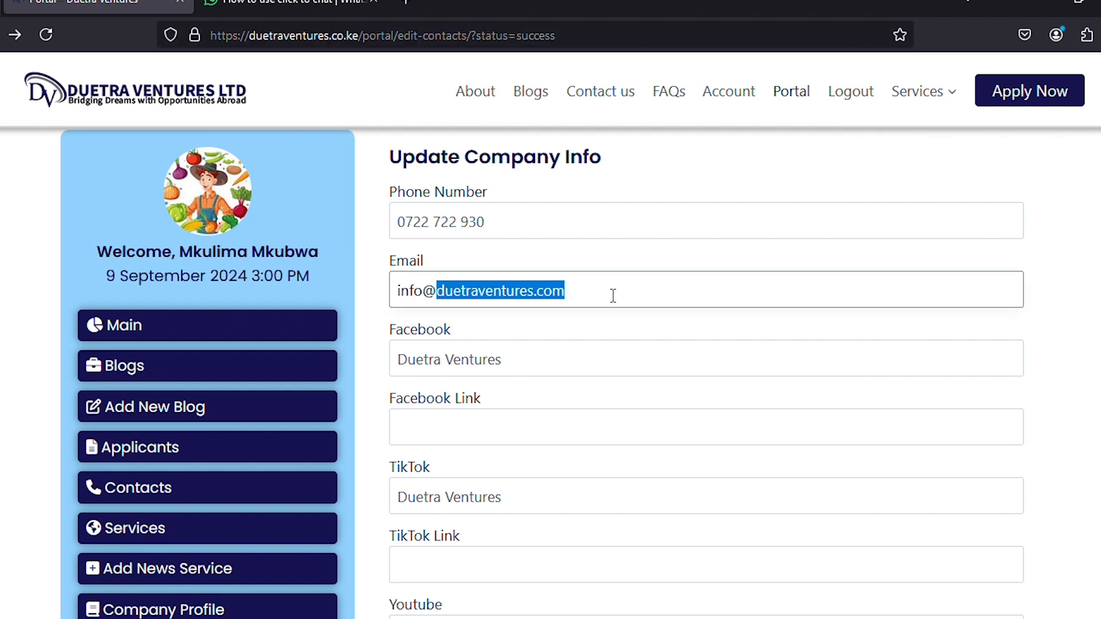
{"action": "key", "text": "ctrl+v"}
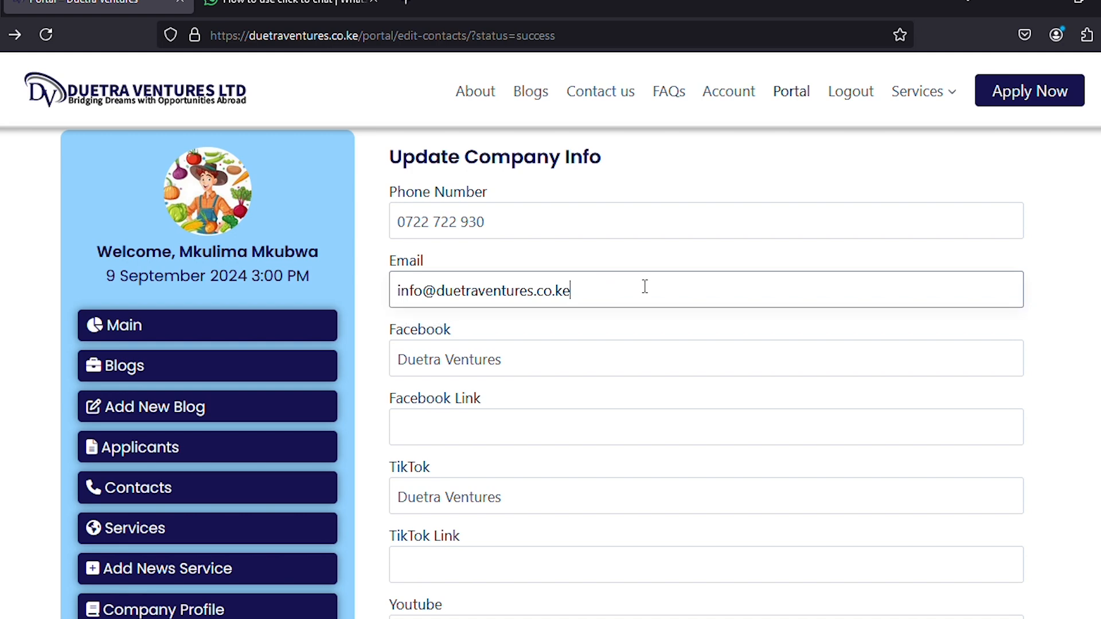
{"action": "scroll", "coordinate": [704, 318], "scroll_direction": "down", "scroll_amount": 4}
{"action": "scroll", "coordinate": [704, 312], "scroll_direction": "up", "scroll_amount": 4}
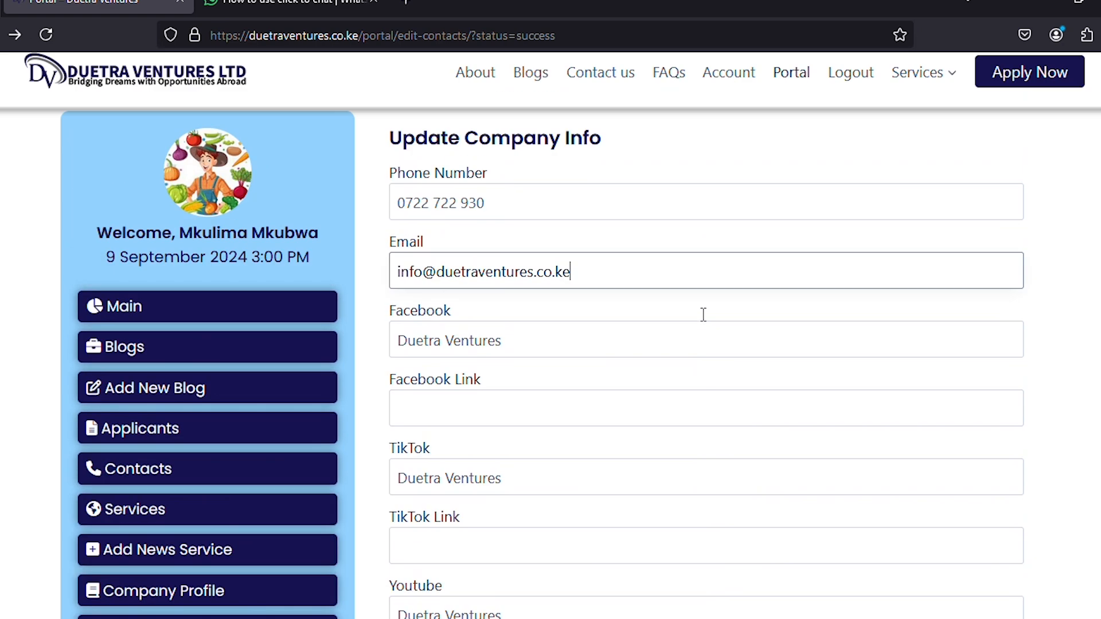
Paste the saved Mountain Mall address from clipboard history into the Location field.
{"action": "left_click_drag", "start_coordinate": [496, 223], "coordinate": [373, 215]}
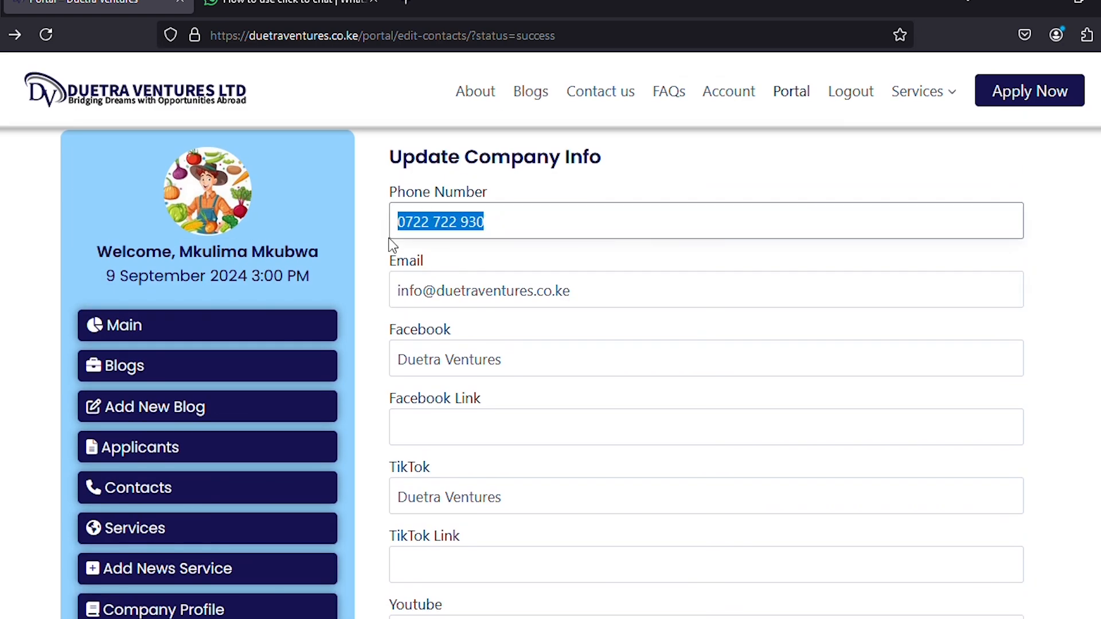
{"action": "scroll", "coordinate": [379, 262], "scroll_direction": "down", "scroll_amount": 8}
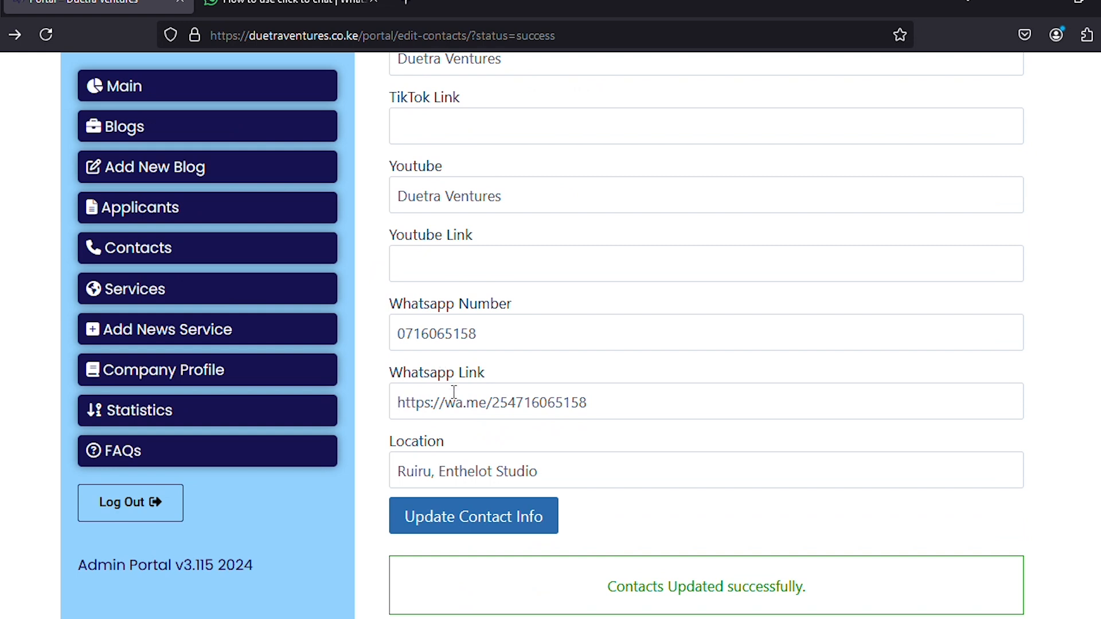
{"action": "left_click_drag", "start_coordinate": [563, 476], "coordinate": [326, 447]}
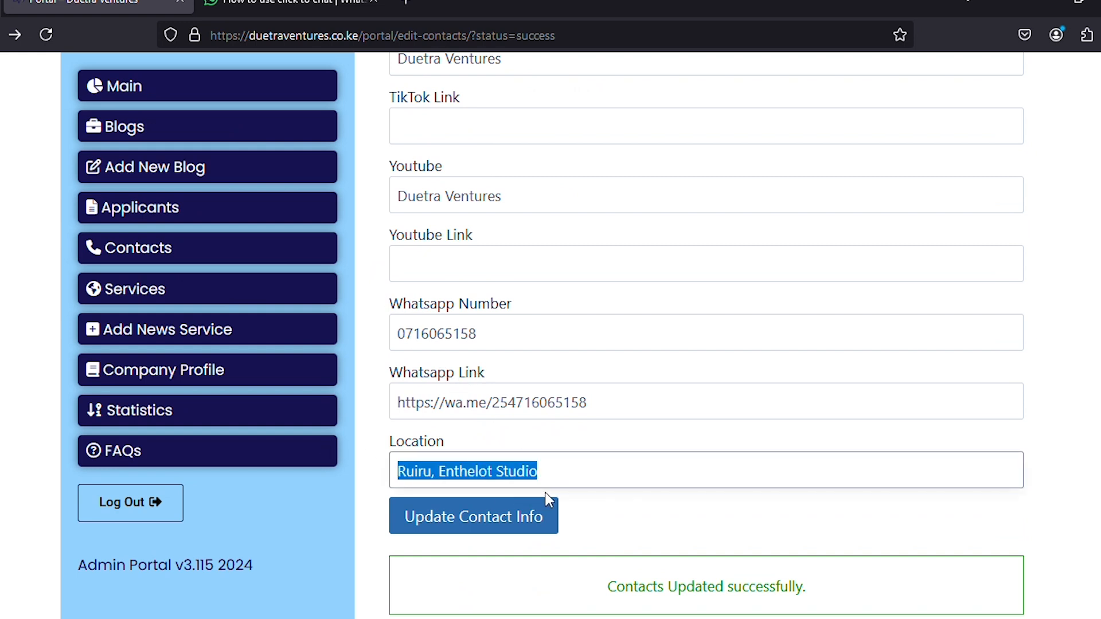
{"action": "key", "text": "super+v"}
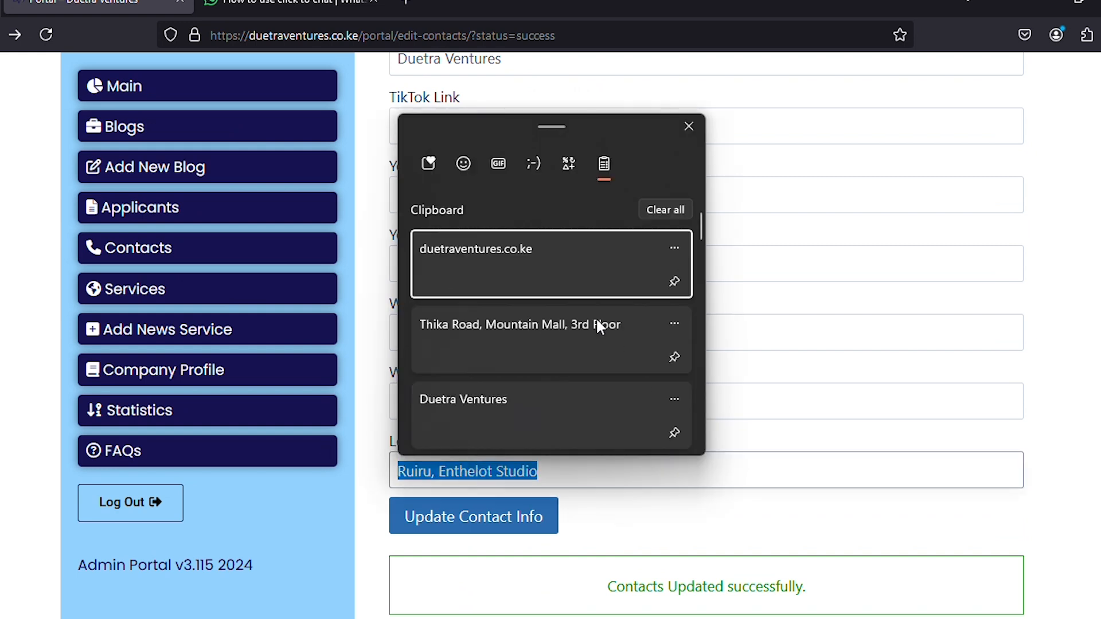
{"action": "left_click", "coordinate": [523, 324]}
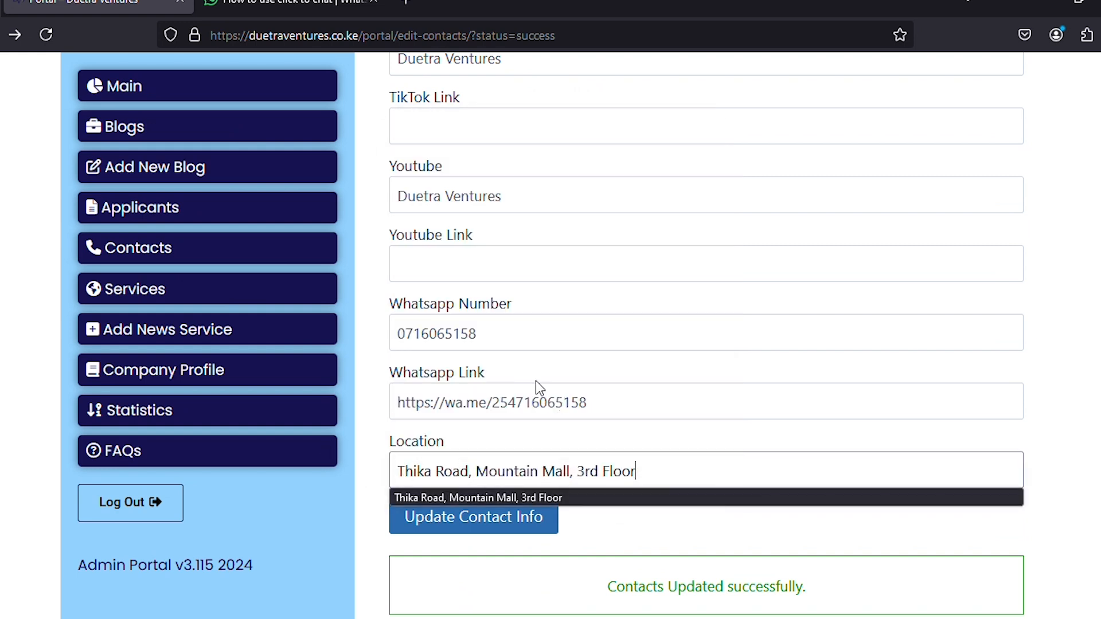
{"action": "left_click", "coordinate": [1037, 471]}
{"action": "scroll", "coordinate": [618, 330], "scroll_direction": "up", "scroll_amount": 8}
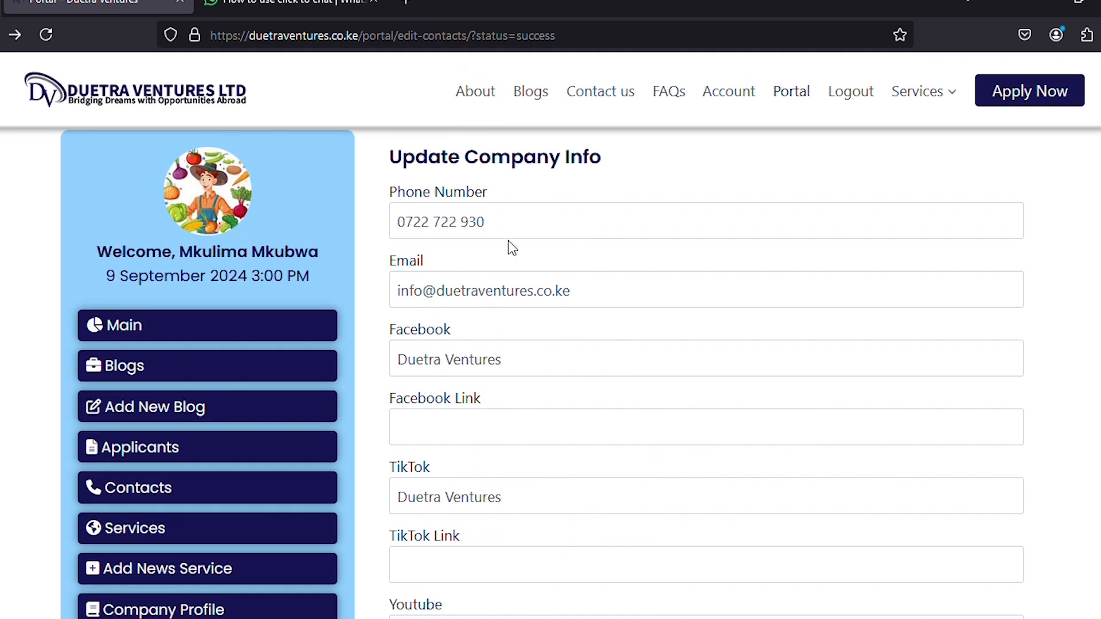
{"action": "scroll", "coordinate": [492, 263], "scroll_direction": "down", "scroll_amount": 5}
Replace the company phone number with the WhatsApp number, spaced in three groups.
{"action": "left_click_drag", "start_coordinate": [482, 509], "coordinate": [395, 508]}
{"action": "key", "text": "ctrl+c"}
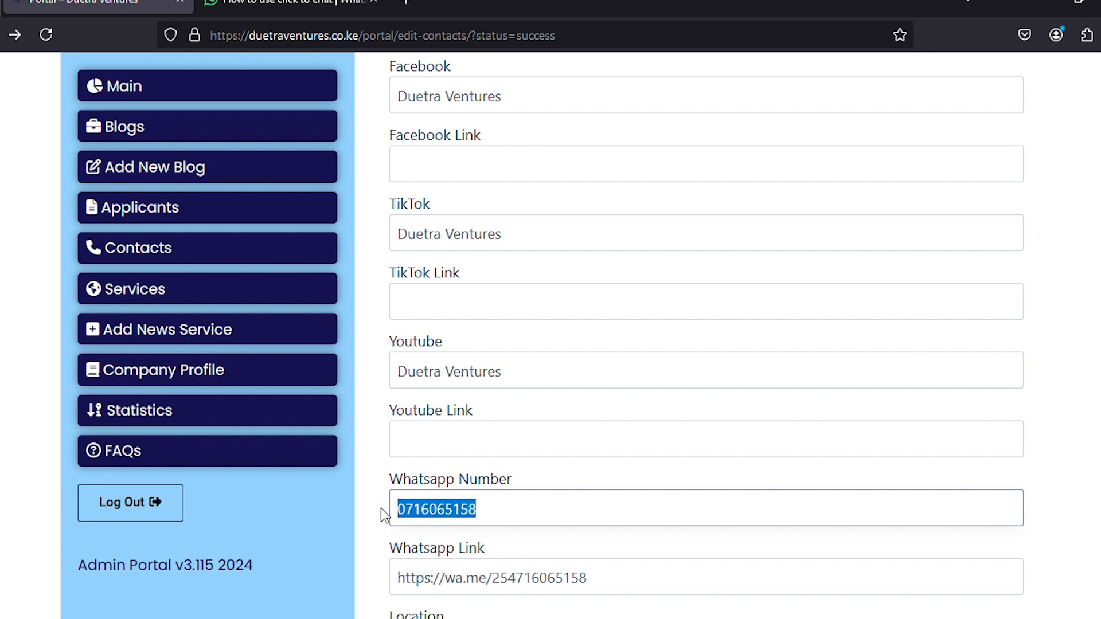
{"action": "scroll", "coordinate": [470, 260], "scroll_direction": "up", "scroll_amount": 5}
{"action": "left_click_drag", "start_coordinate": [504, 220], "coordinate": [377, 225]}
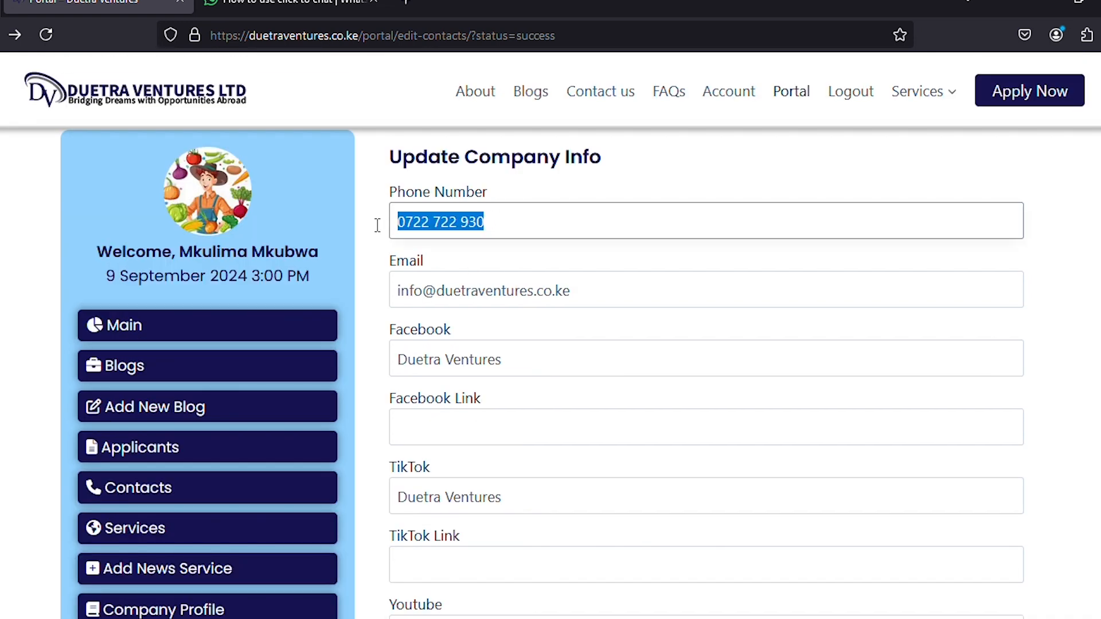
{"action": "key", "text": "ctrl+v"}
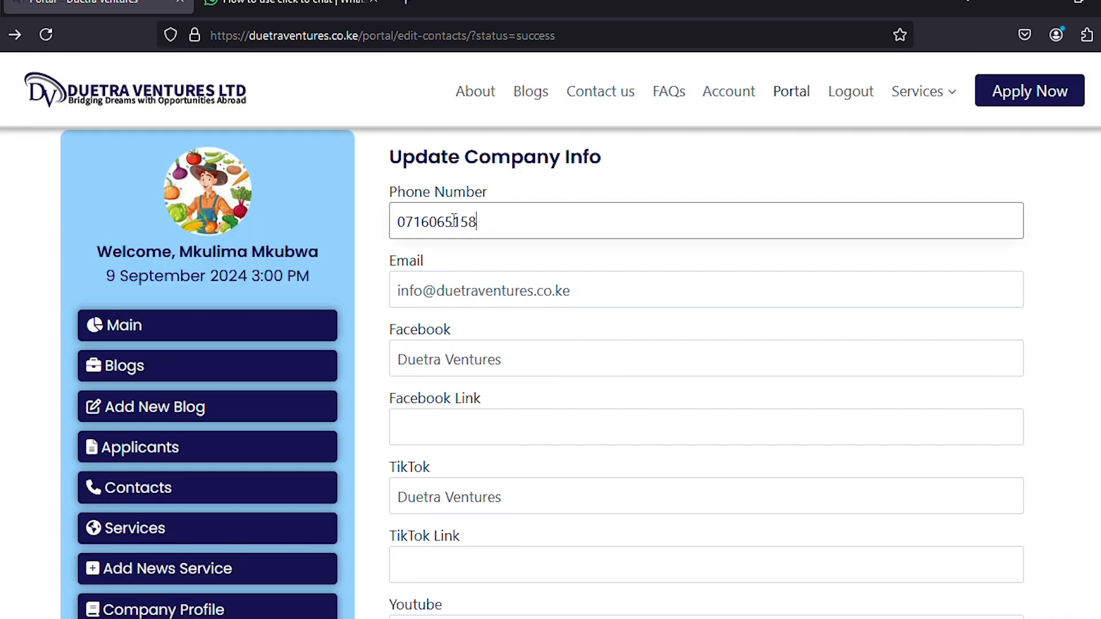
{"action": "left_click", "coordinate": [429, 223]}
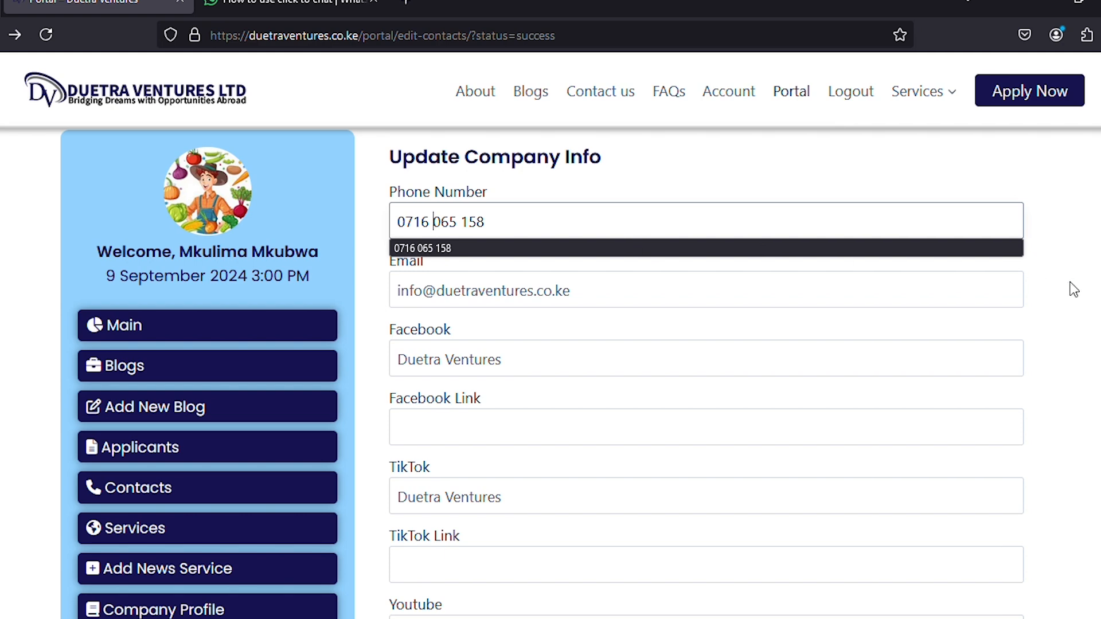
{"action": "key", "text": "Escape"}
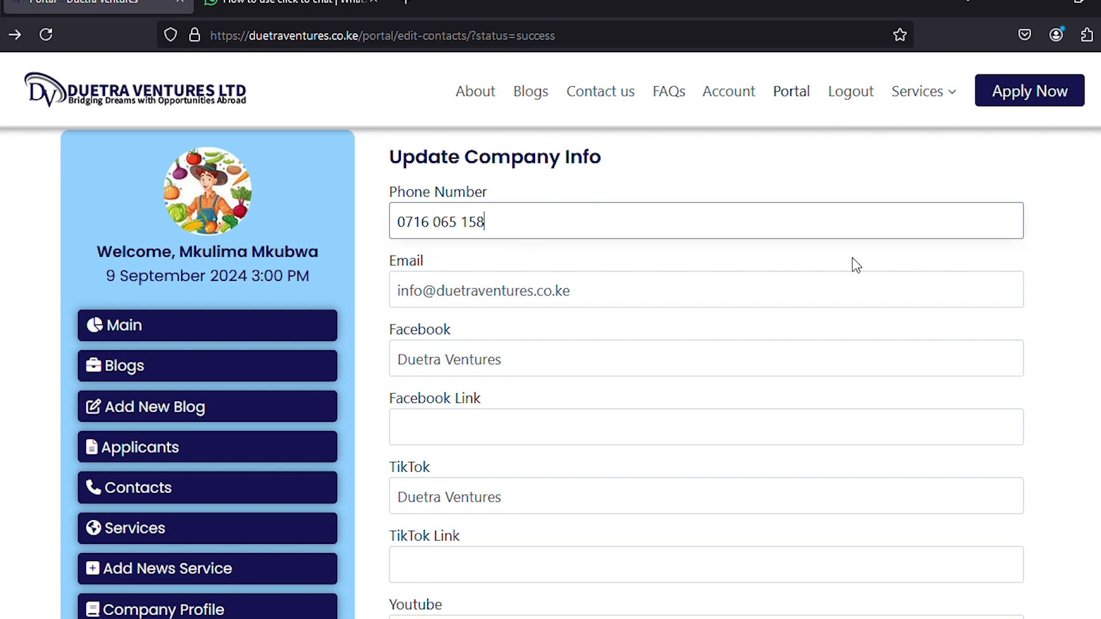
{"action": "scroll", "coordinate": [855, 260], "scroll_direction": "down", "scroll_amount": 3}
{"action": "scroll", "coordinate": [858, 270], "scroll_direction": "down", "scroll_amount": 6}
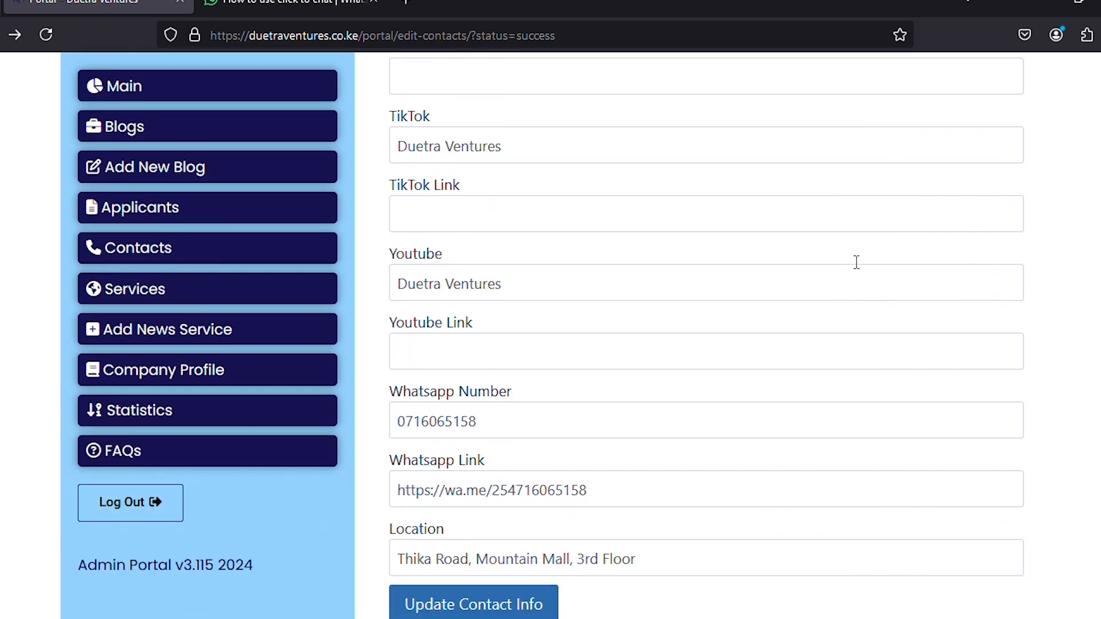
Save the contact info with the WhatsApp phone, .co.ke email and Mountain Mall location.
{"action": "left_click", "coordinate": [489, 429]}
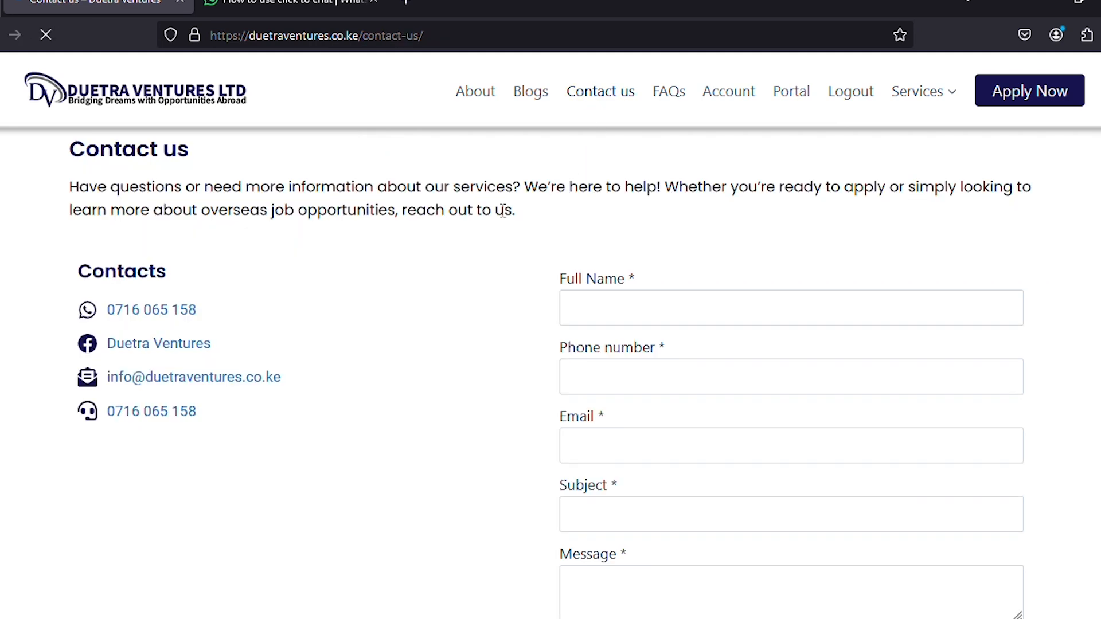
{"action": "scroll", "coordinate": [302, 397], "scroll_direction": "down", "scroll_amount": 3}
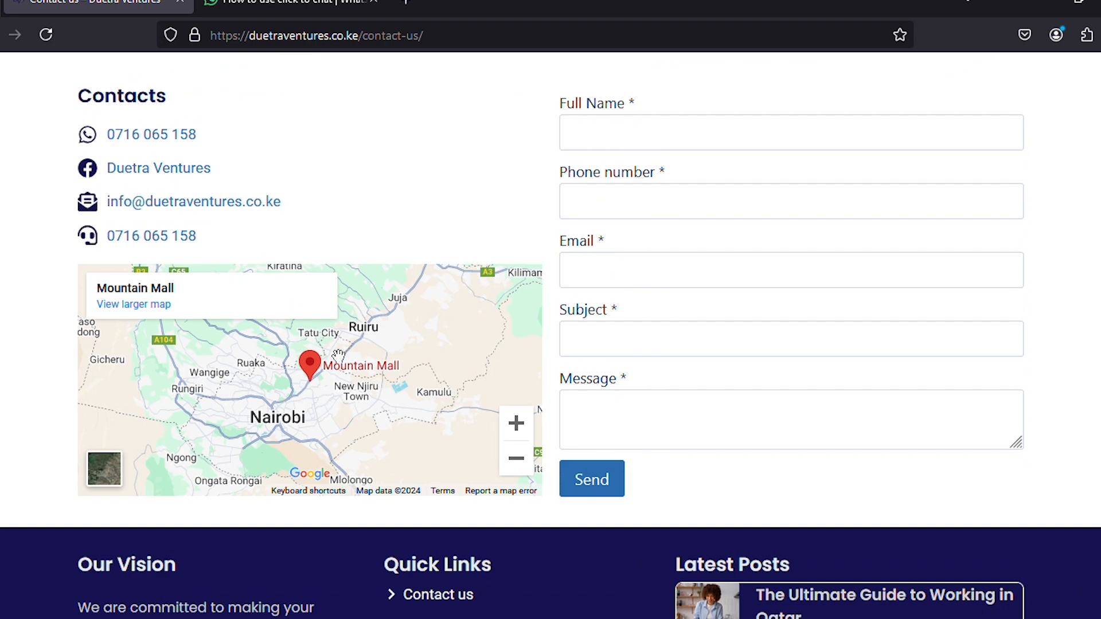
{"action": "scroll", "coordinate": [415, 329], "scroll_direction": "up", "scroll_amount": 3}
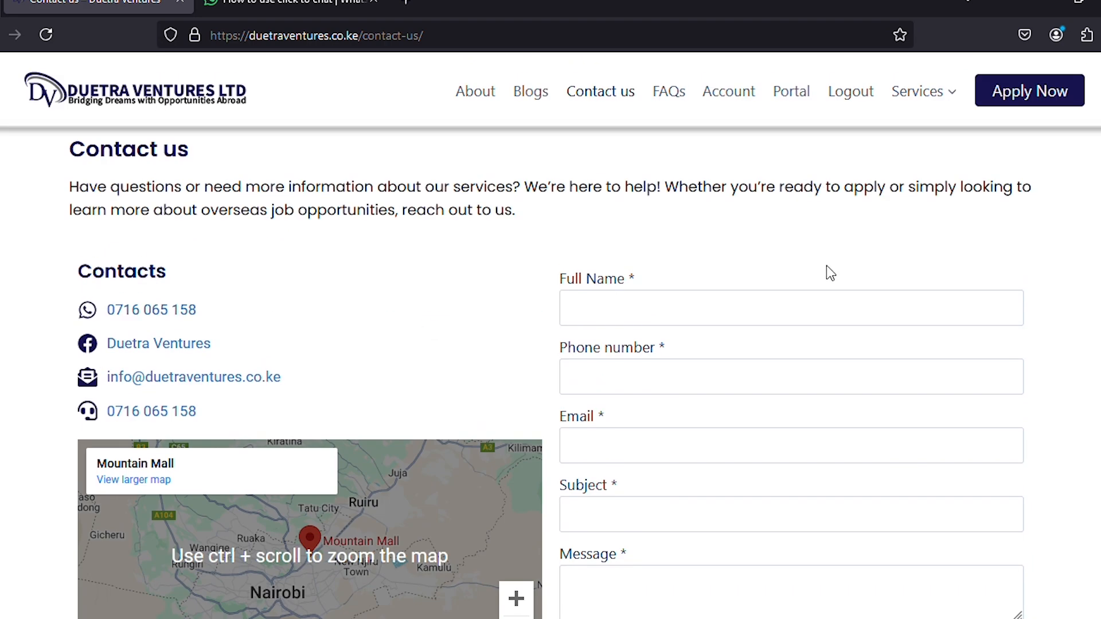
Try the Contact us form, stepping from Full Name through its fields.
{"action": "left_click", "coordinate": [616, 306]}
{"action": "scroll", "coordinate": [497, 325], "scroll_direction": "down", "scroll_amount": 3}
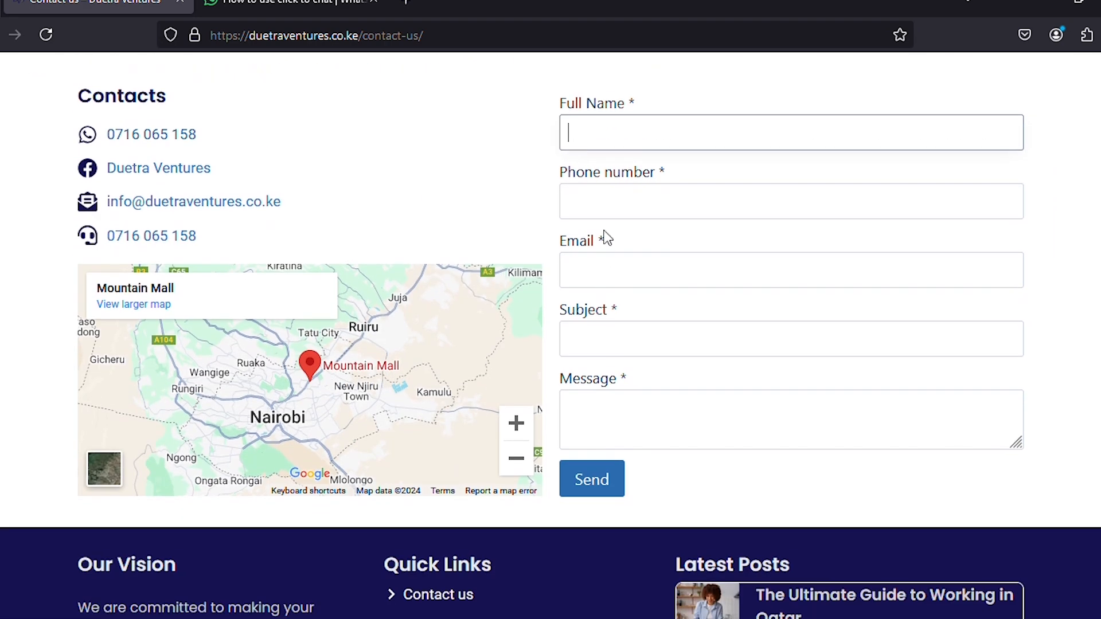
{"action": "key", "text": "Tab"}
{"action": "key", "text": "Tab"}
{"action": "key", "text": "Tab"}
{"action": "key", "text": "Tab"}
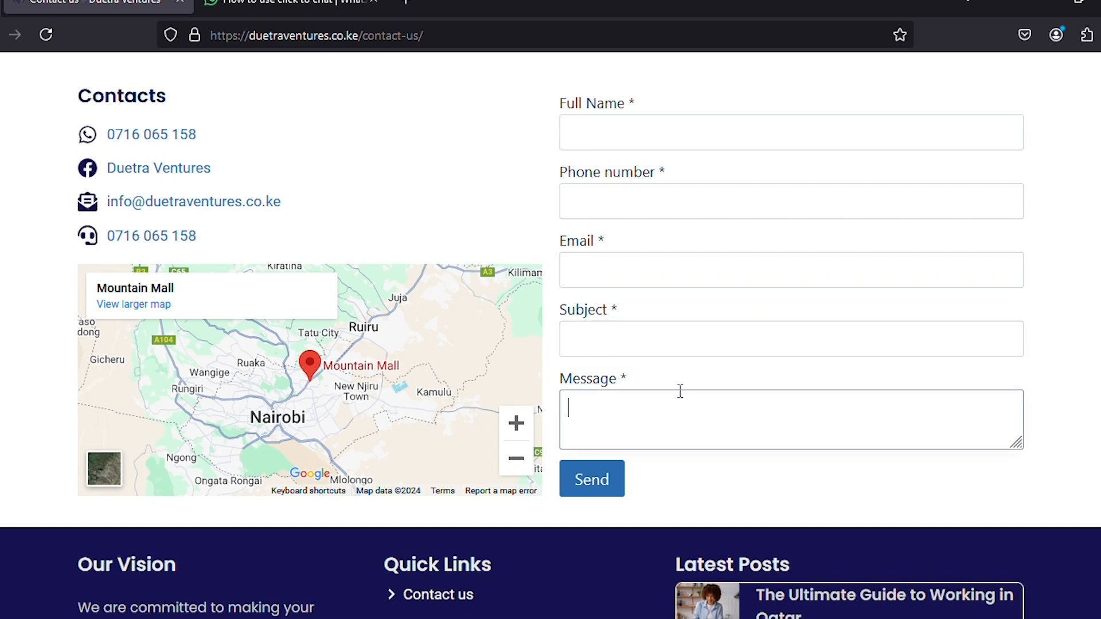
{"action": "scroll", "coordinate": [516, 184], "scroll_direction": "up", "scroll_amount": 3}
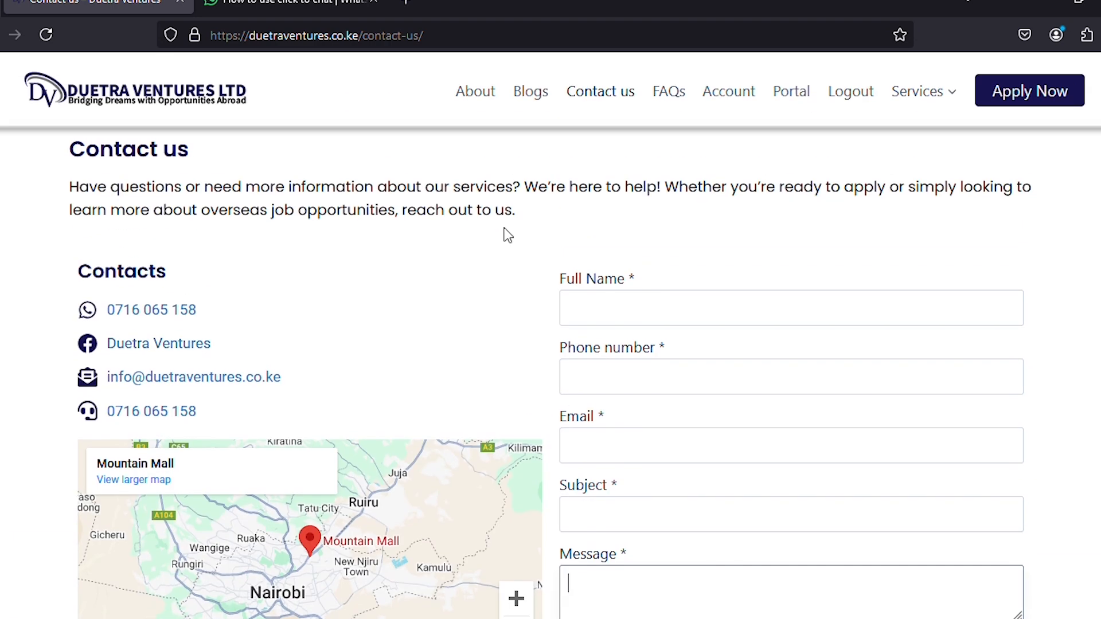
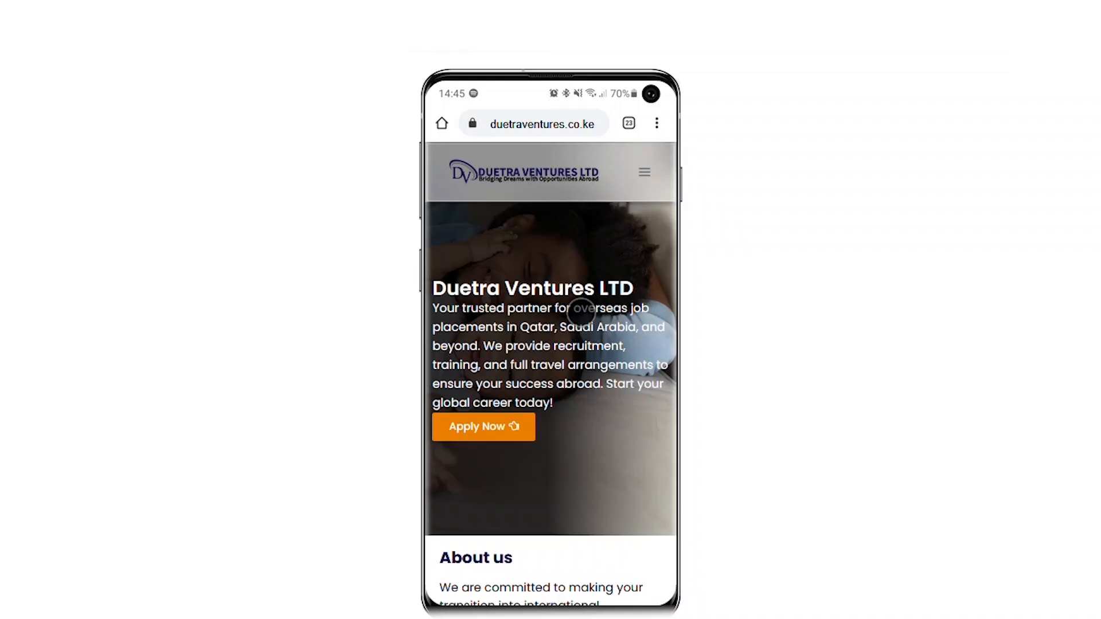
{"action": "left_click_drag", "start_coordinate": [582, 320], "coordinate": [586, 251]}
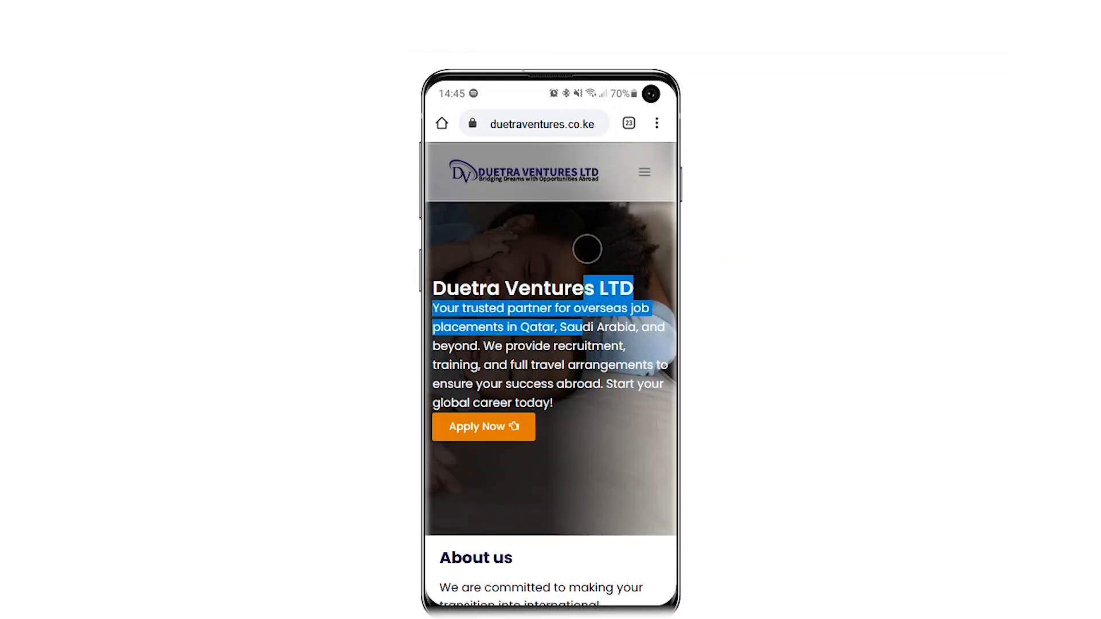
{"action": "left_click", "coordinate": [624, 232]}
{"action": "scroll", "coordinate": [594, 297], "scroll_direction": "down", "scroll_amount": 2}
{"action": "scroll", "coordinate": [594, 297], "scroll_direction": "down", "scroll_amount": 10}
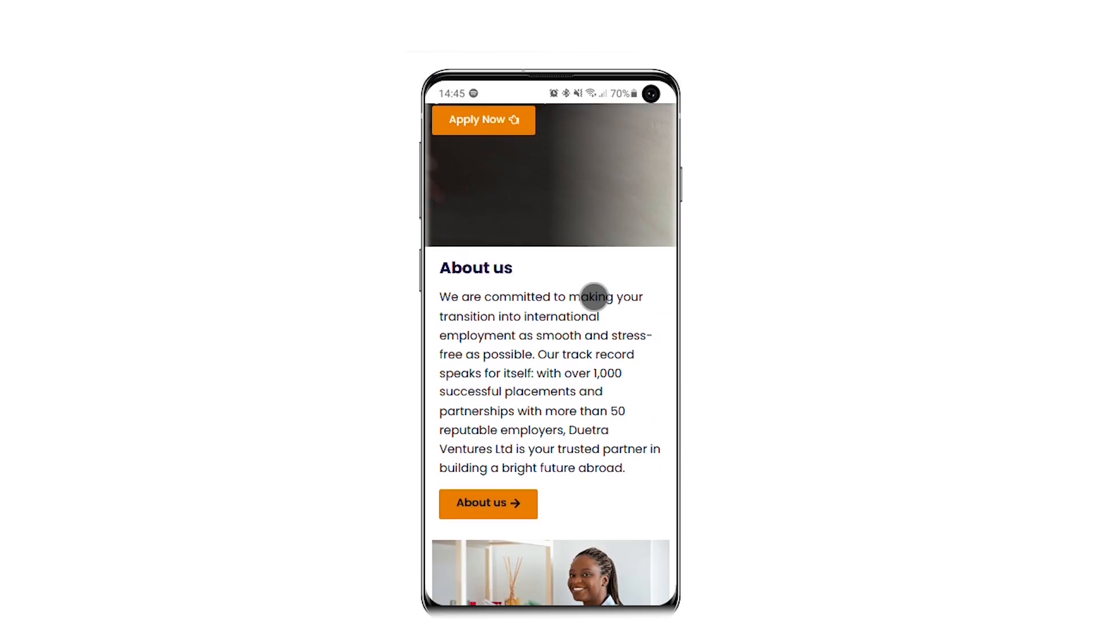
{"action": "scroll", "coordinate": [594, 297], "scroll_direction": "down", "scroll_amount": 15}
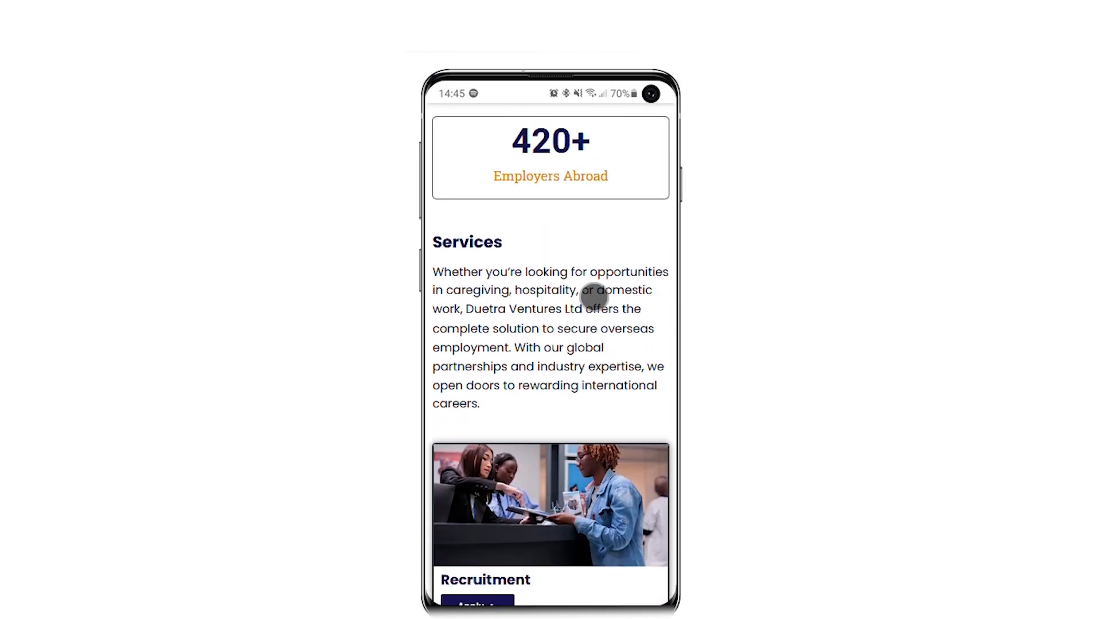
{"action": "scroll", "coordinate": [594, 297], "scroll_direction": "down", "scroll_amount": 12}
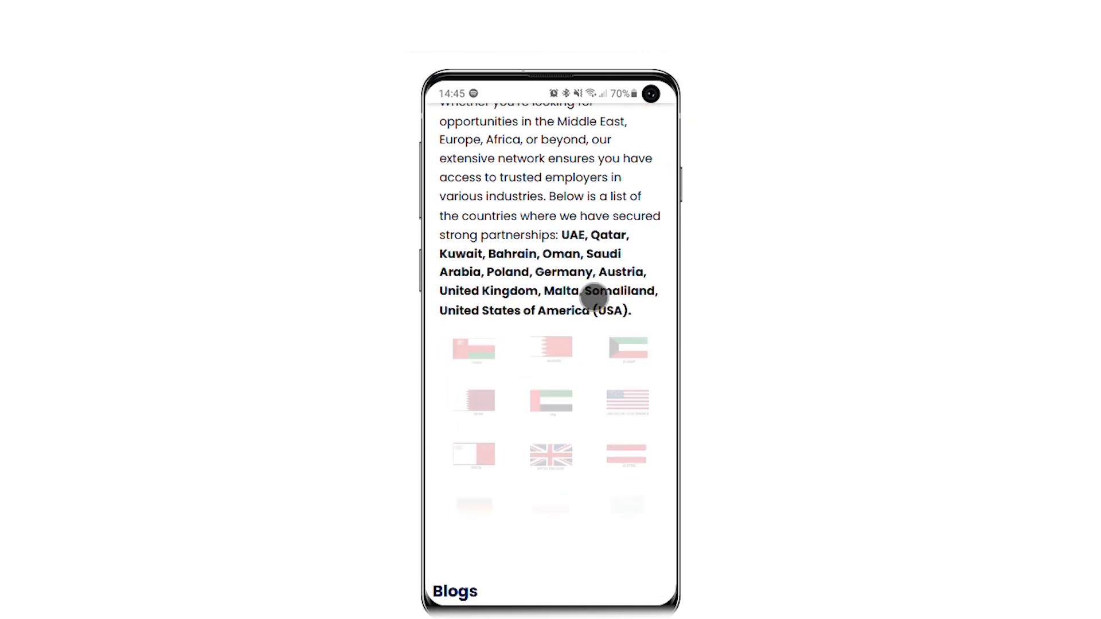
{"action": "scroll", "coordinate": [594, 297], "scroll_direction": "down", "scroll_amount": 15}
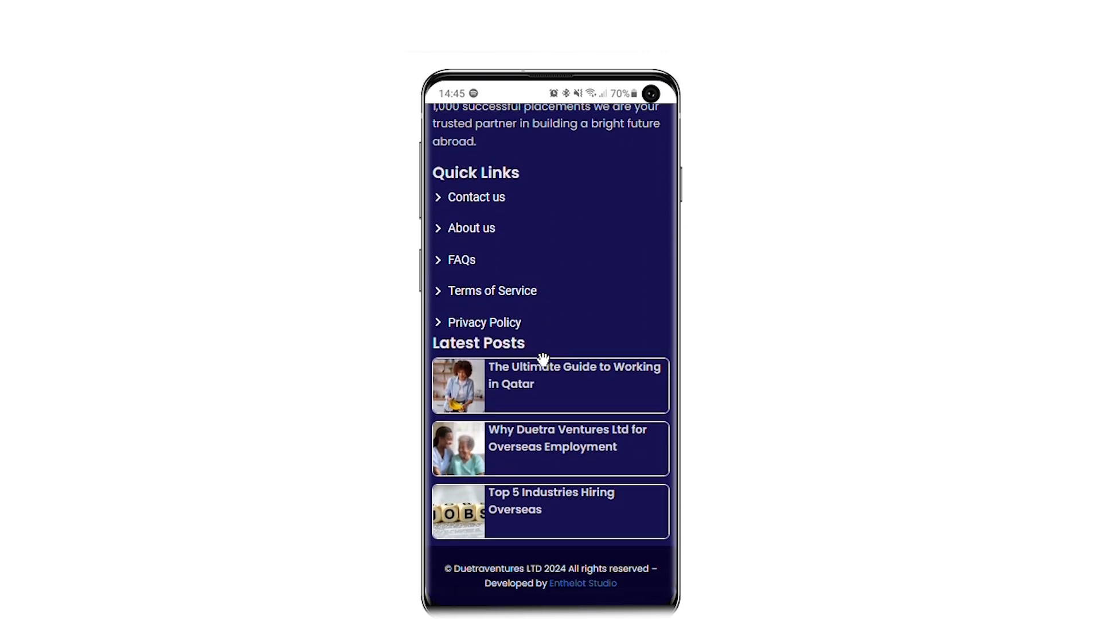
{"action": "scroll", "coordinate": [543, 359], "scroll_direction": "up", "scroll_amount": 15}
{"action": "scroll", "coordinate": [542, 359], "scroll_direction": "up", "scroll_amount": 15}
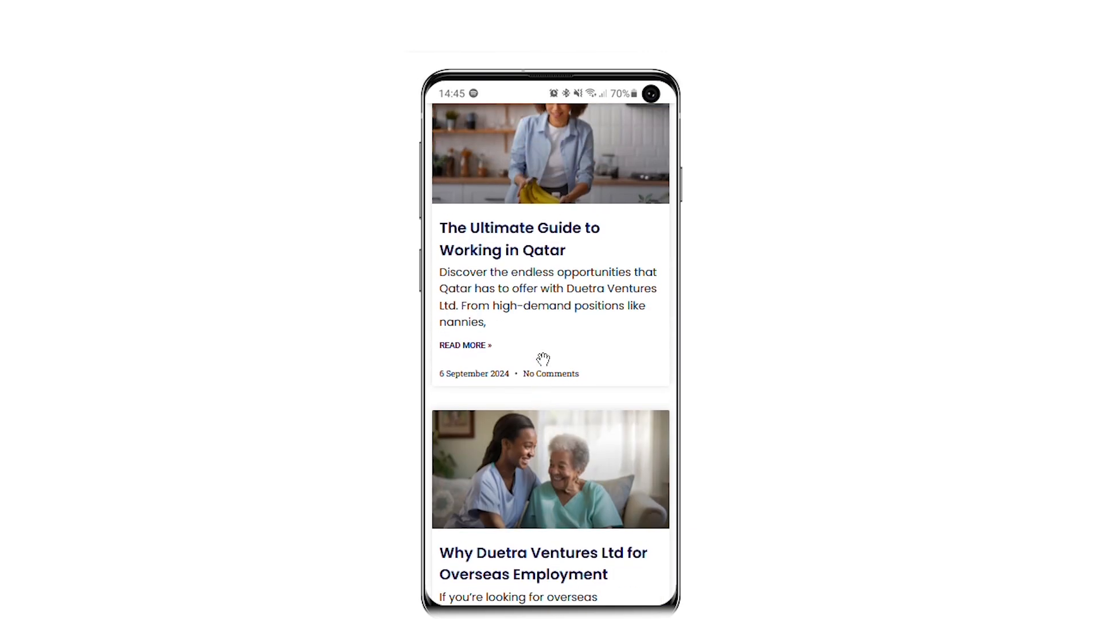
{"action": "scroll", "coordinate": [543, 360], "scroll_direction": "up", "scroll_amount": 15}
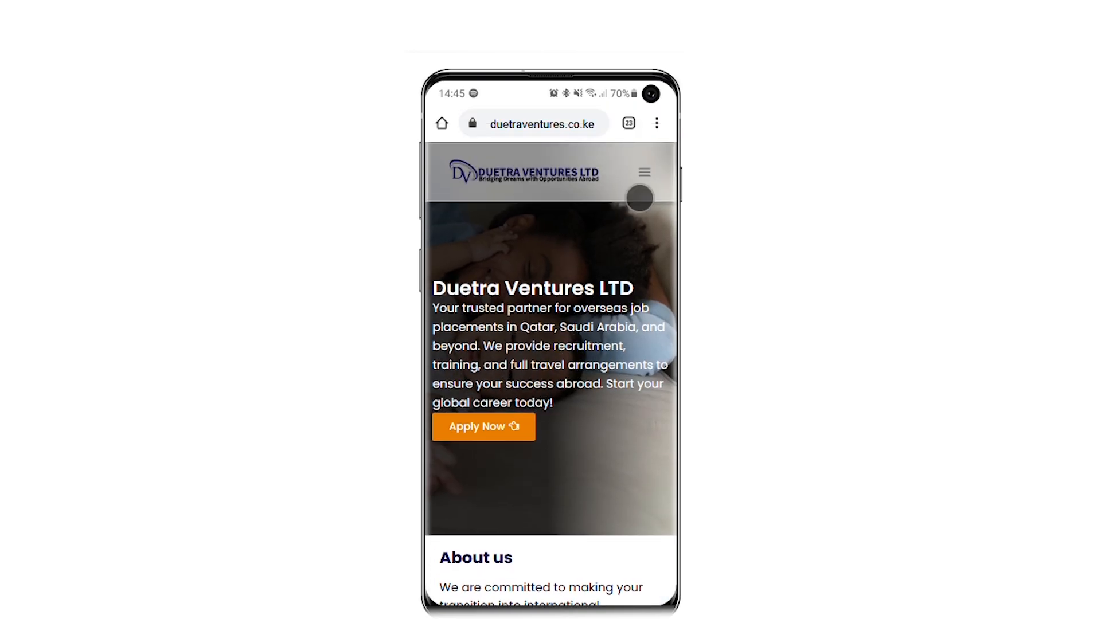
Log in from the menu's Login page with Keep me signed in ticked.
{"action": "left_click", "coordinate": [644, 172]}
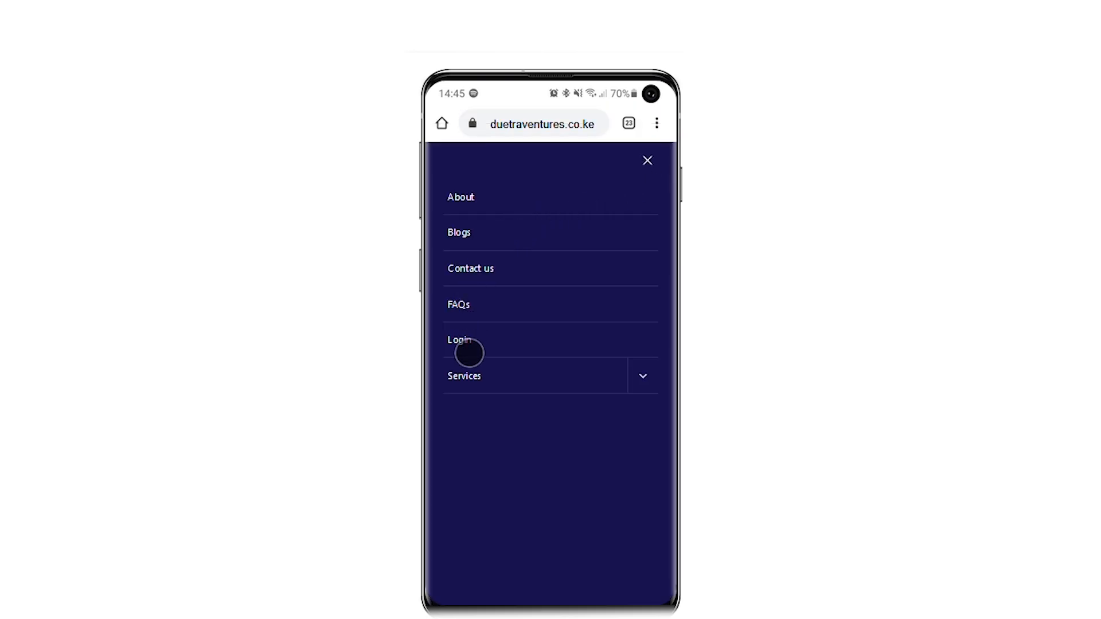
{"action": "left_click", "coordinate": [472, 342]}
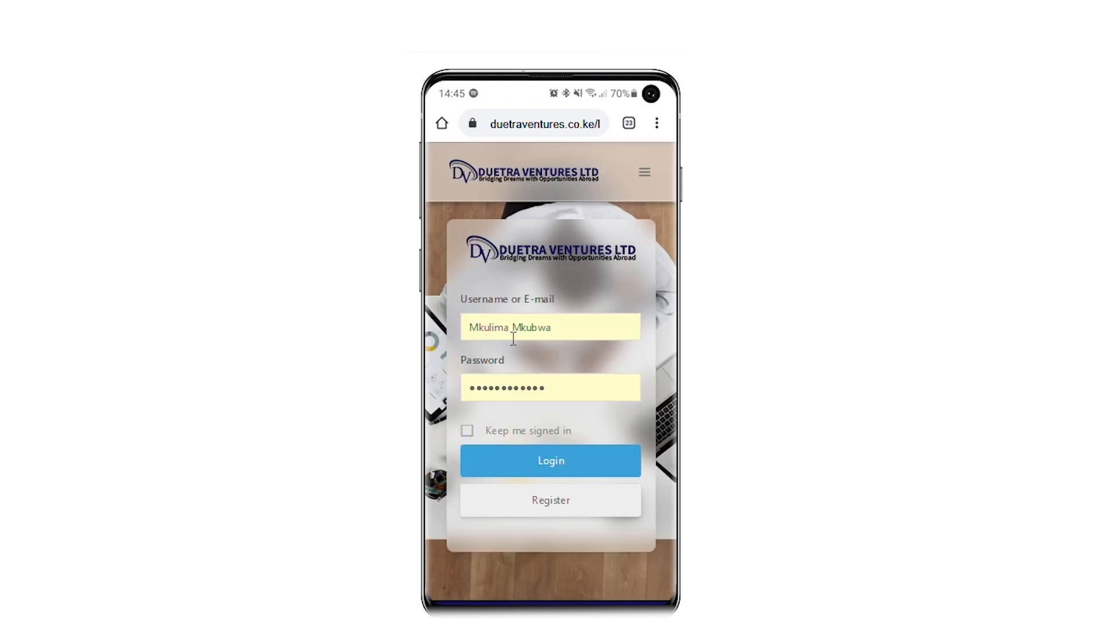
{"action": "left_click", "coordinate": [468, 431]}
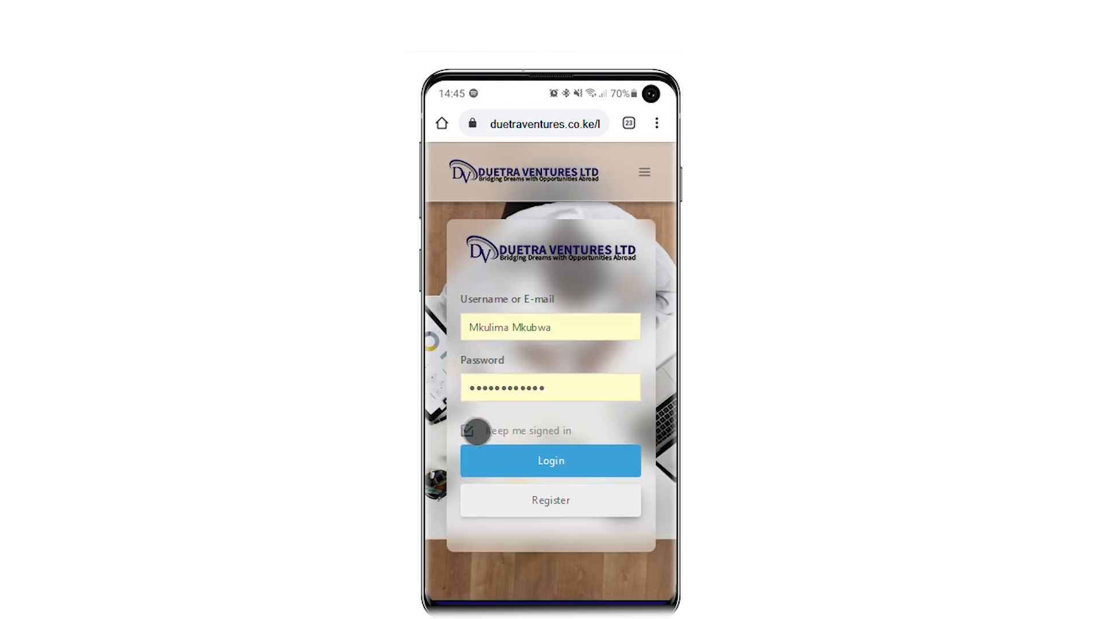
{"action": "left_click", "coordinate": [545, 464]}
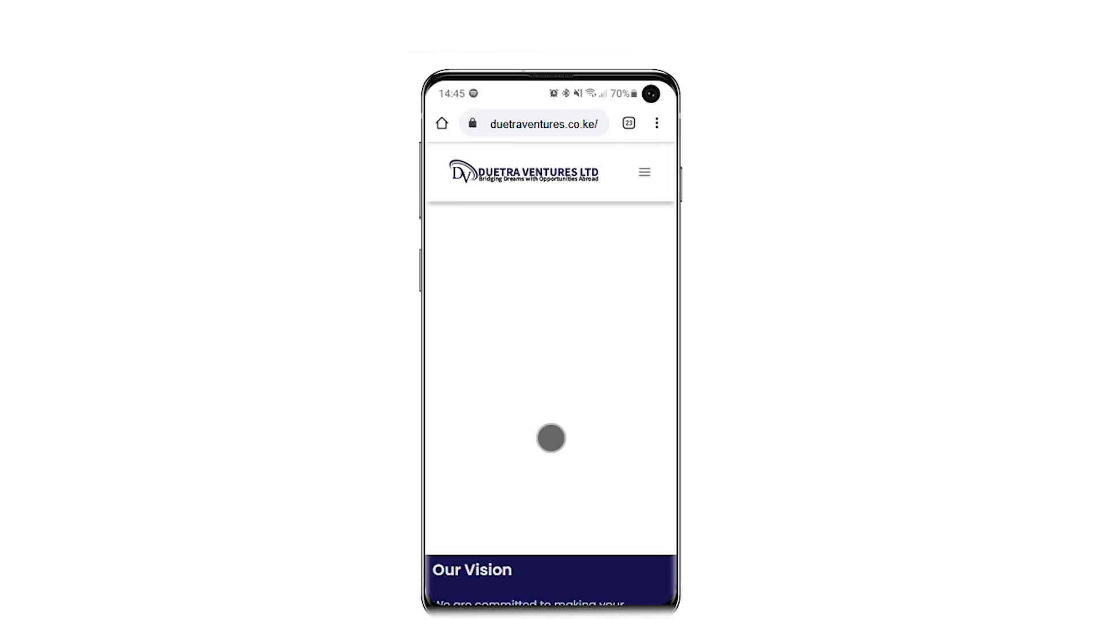
Open the Portal dashboard and review its tiles: 3 blogs, 4 services, 2 applicants, 2 registered.
{"action": "scroll", "coordinate": [560, 372], "scroll_direction": "down", "scroll_amount": 5}
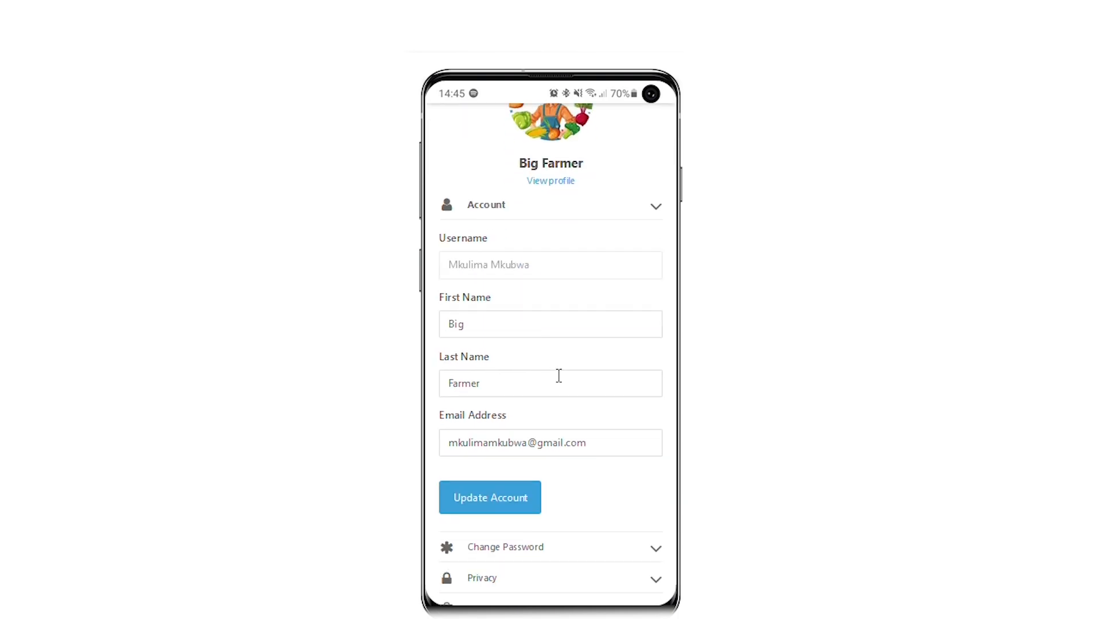
{"action": "scroll", "coordinate": [557, 376], "scroll_direction": "up", "scroll_amount": 5}
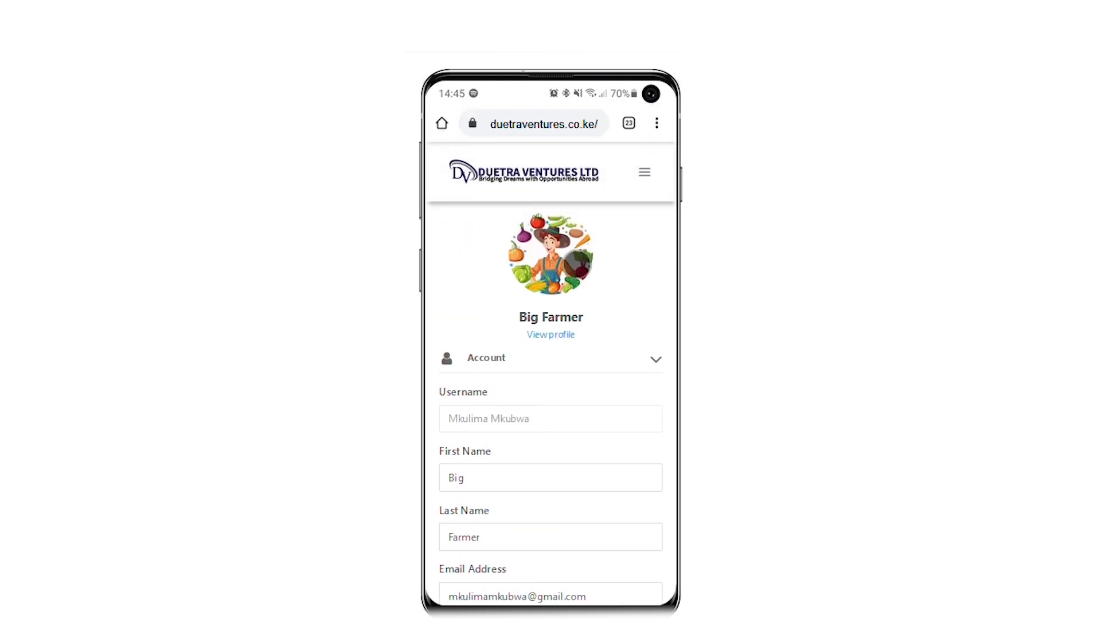
{"action": "left_click", "coordinate": [652, 177]}
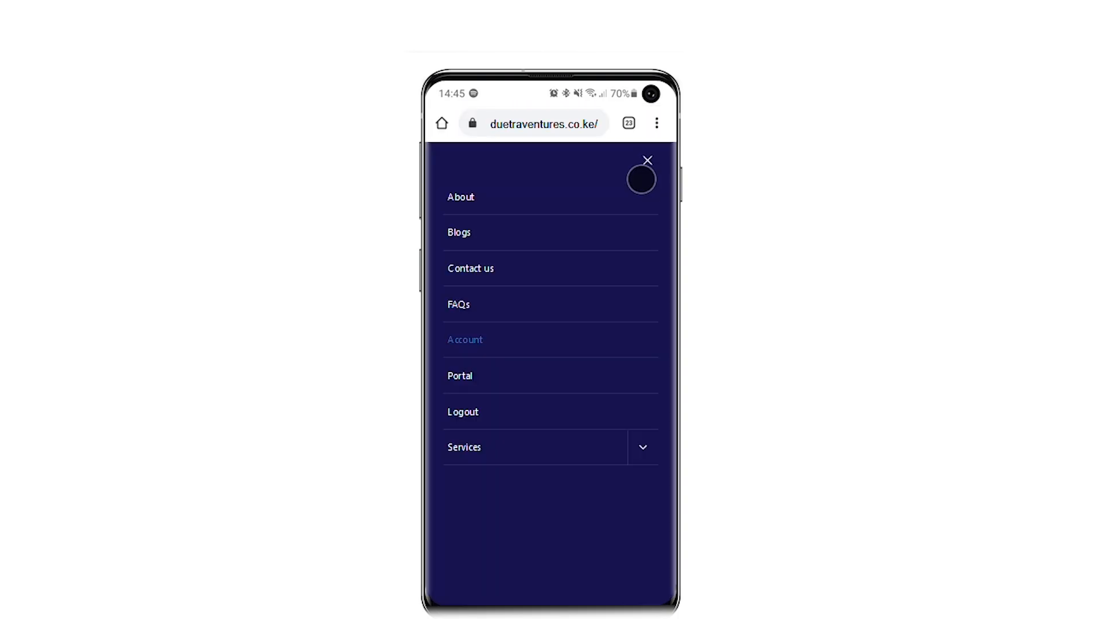
{"action": "left_click", "coordinate": [459, 376]}
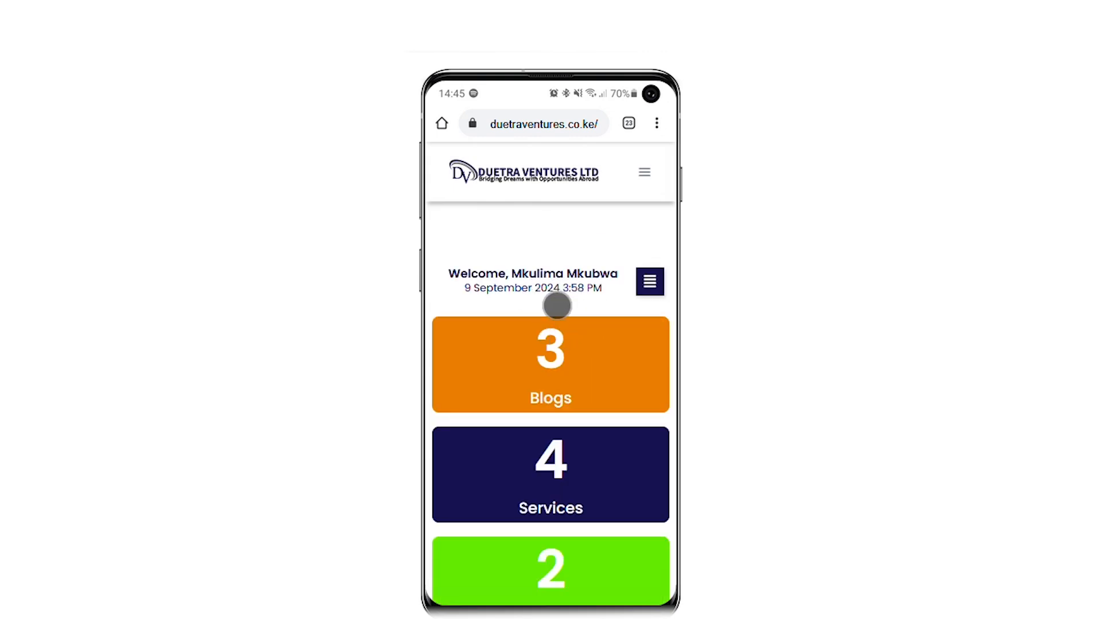
{"action": "scroll", "coordinate": [555, 303], "scroll_direction": "down", "scroll_amount": 5}
{"action": "scroll", "coordinate": [555, 304], "scroll_direction": "up", "scroll_amount": 2}
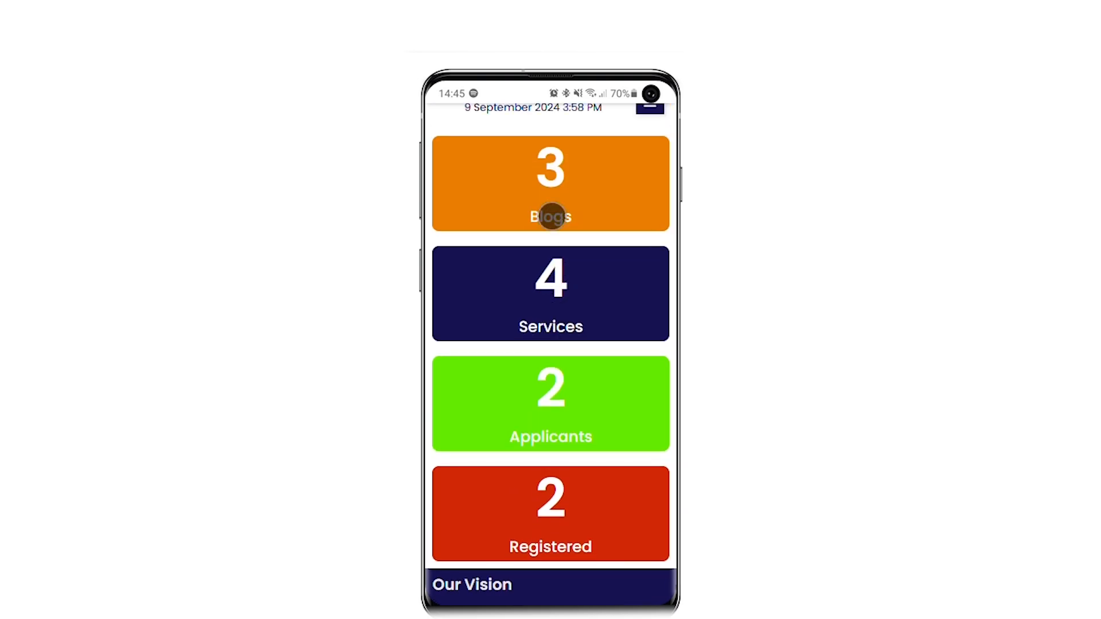
{"action": "scroll", "coordinate": [592, 253], "scroll_direction": "down", "scroll_amount": 1}
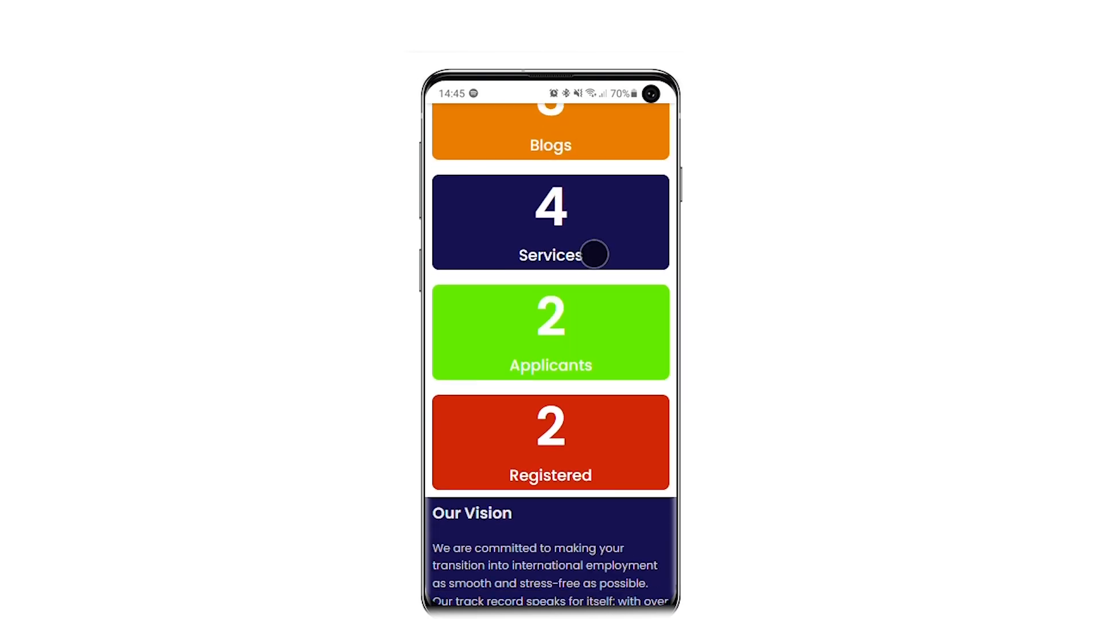
{"action": "scroll", "coordinate": [592, 253], "scroll_direction": "up", "scroll_amount": 3}
Check the Statistics values: Success Rate 100, Experience 5, Job Placement 1000, Employers Abroad 700.
{"action": "left_click", "coordinate": [647, 175]}
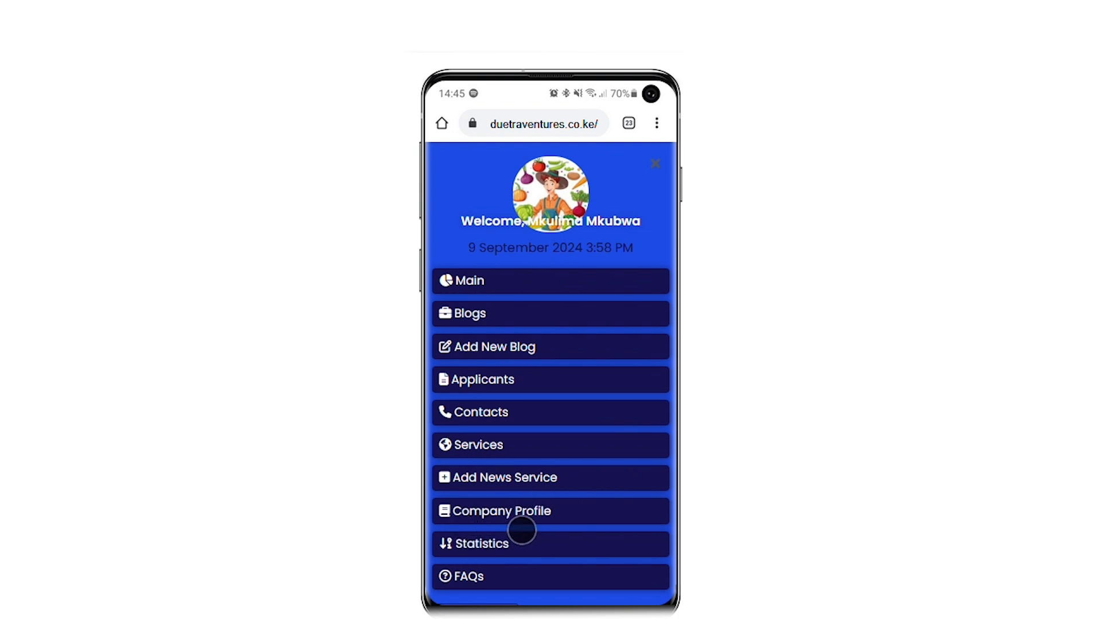
{"action": "left_click", "coordinate": [521, 533]}
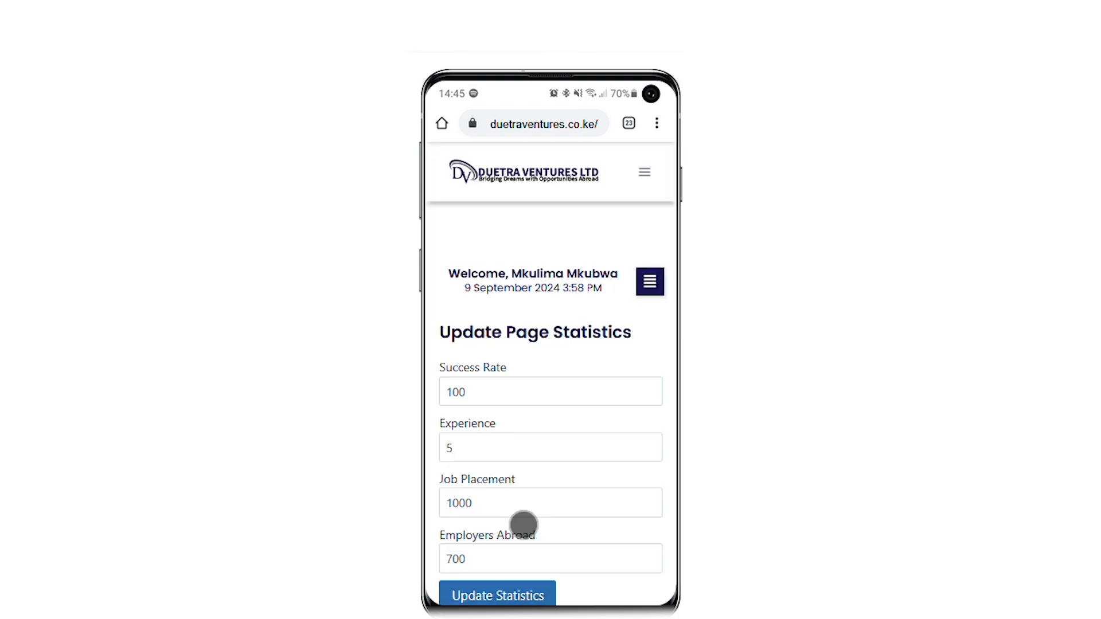
{"action": "scroll", "coordinate": [552, 331], "scroll_direction": "down", "scroll_amount": 2}
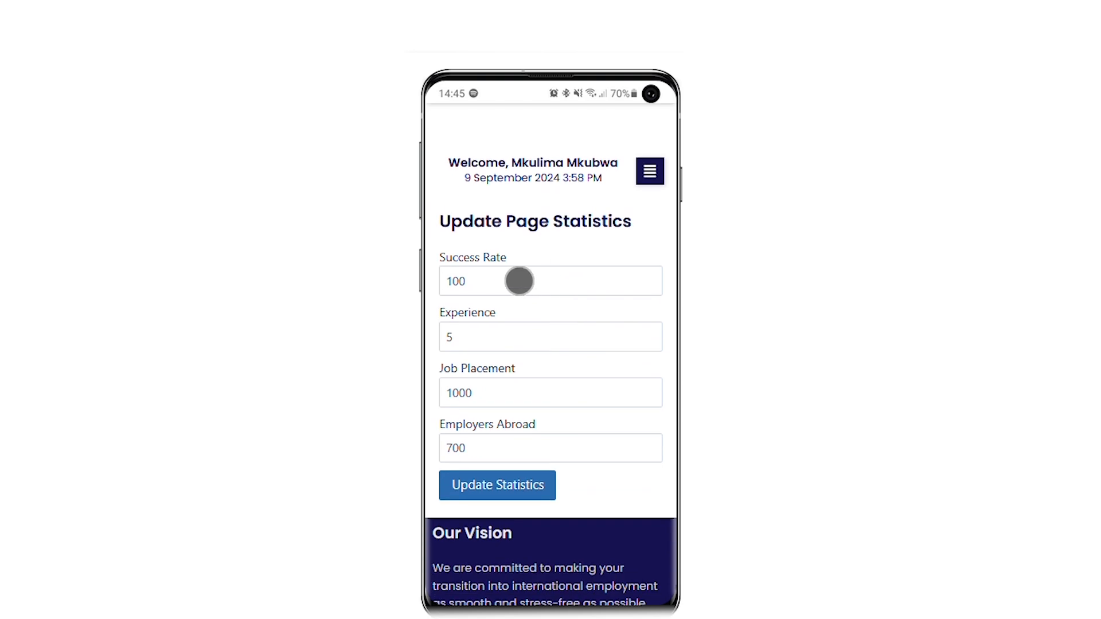
{"action": "left_click", "coordinate": [504, 279]}
{"action": "left_click", "coordinate": [463, 327]}
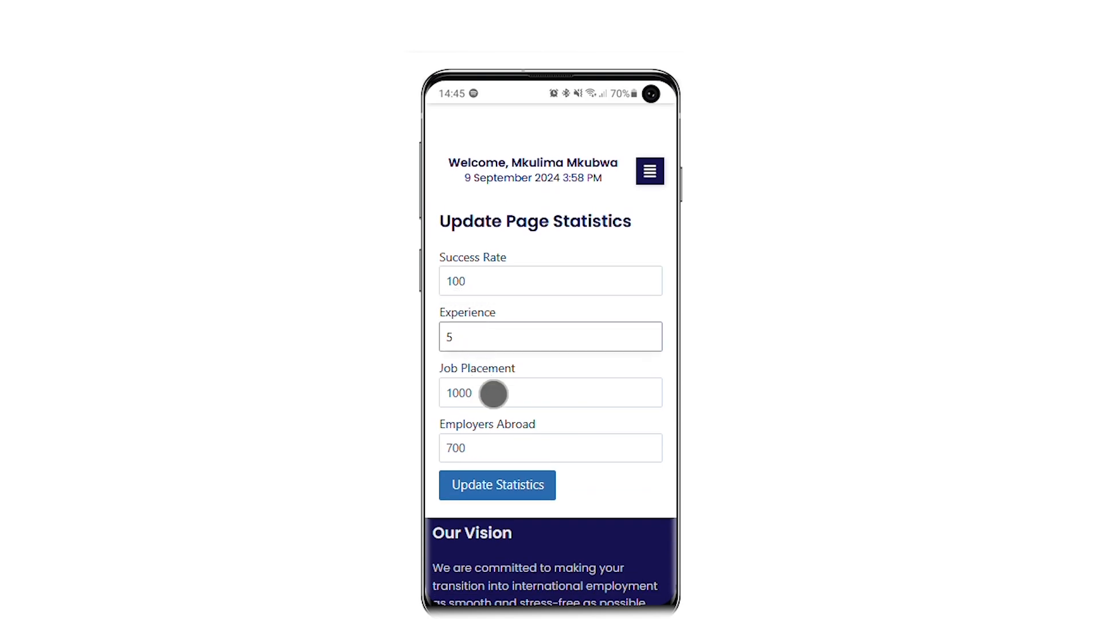
{"action": "left_click", "coordinate": [491, 393]}
{"action": "left_click", "coordinate": [485, 449]}
{"action": "scroll", "coordinate": [614, 270], "scroll_direction": "up", "scroll_amount": 2}
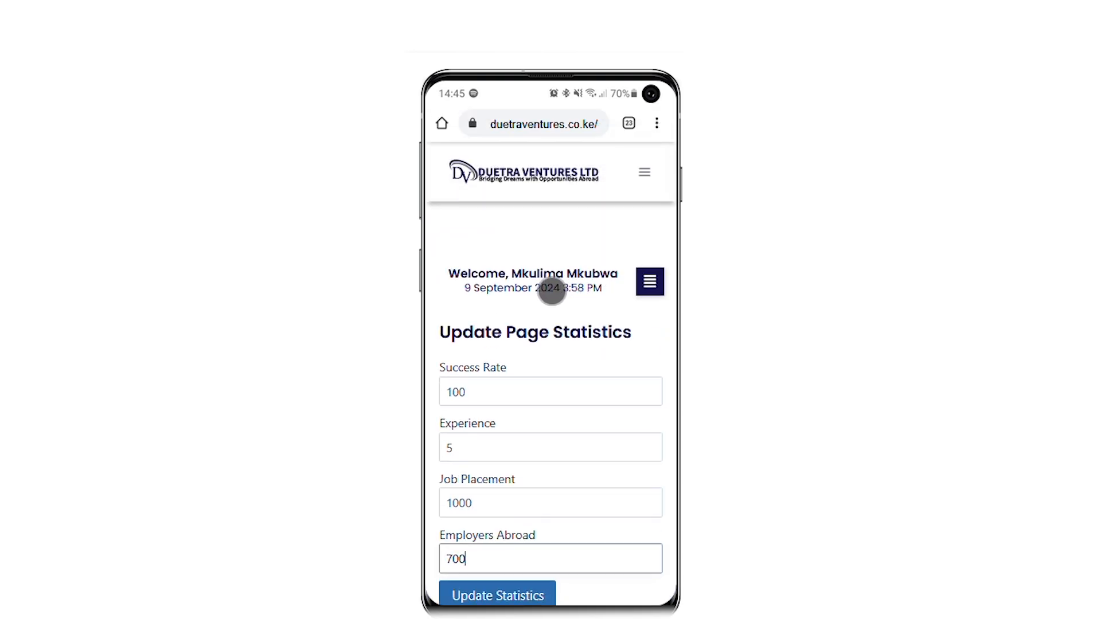
{"action": "left_click", "coordinate": [650, 282]}
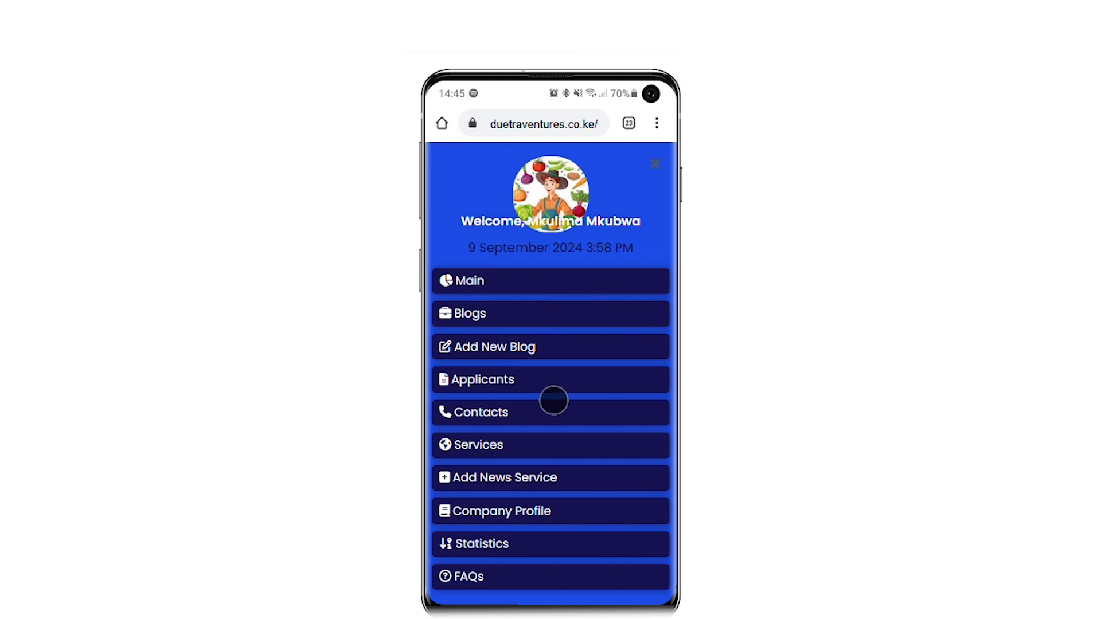
Open the submitted contacts table and expand rows 1 and 2 to show email and work.
{"action": "left_click", "coordinate": [554, 401]}
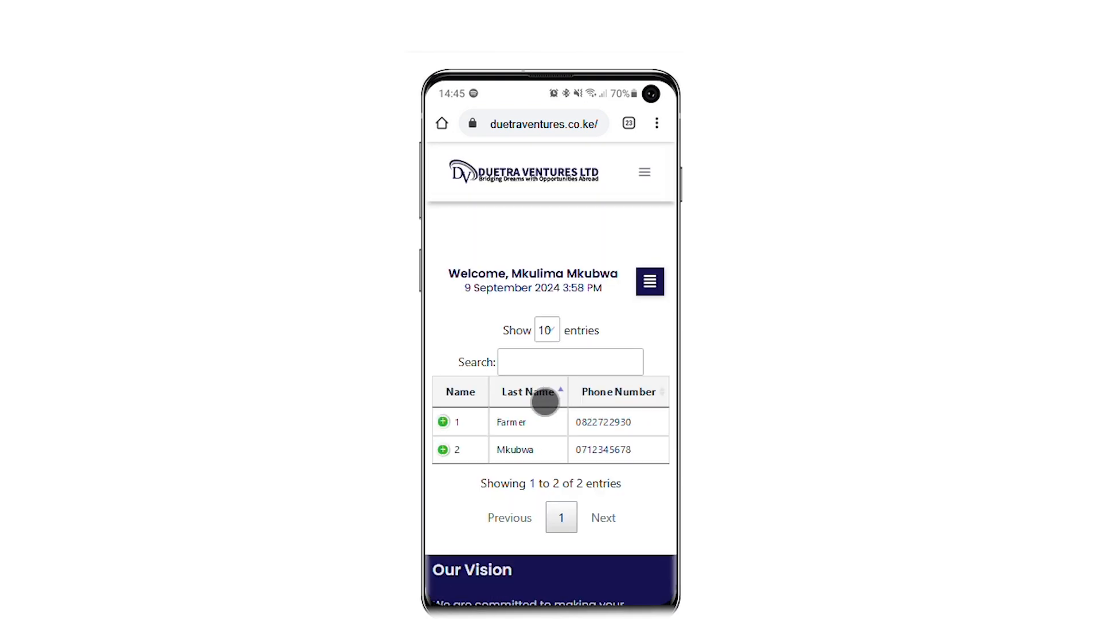
{"action": "left_click", "coordinate": [442, 423]}
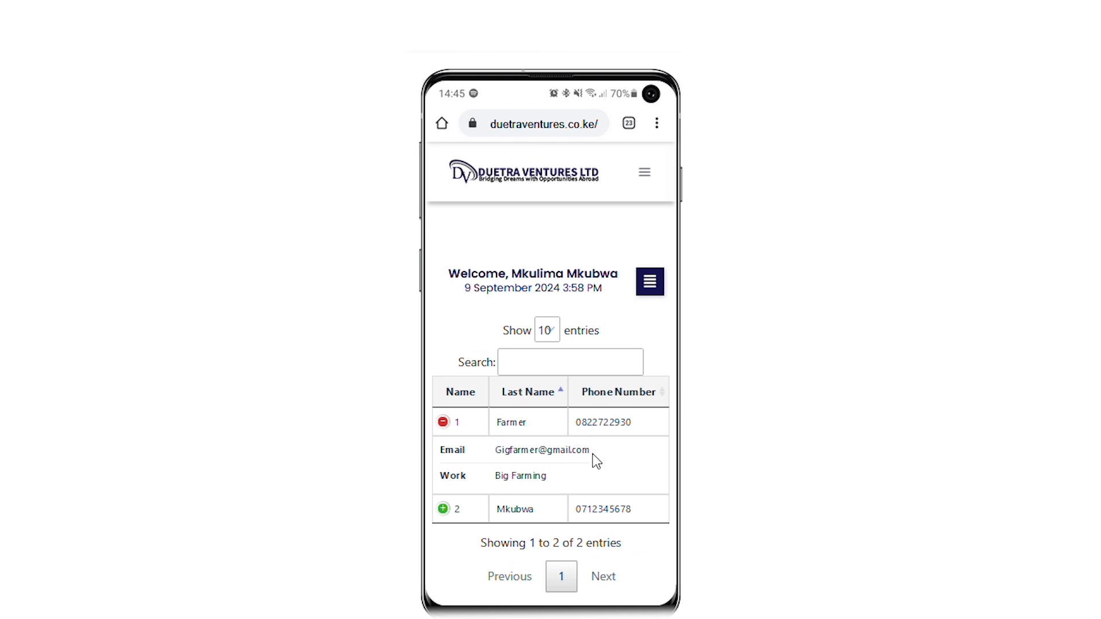
{"action": "left_click", "coordinate": [443, 511]}
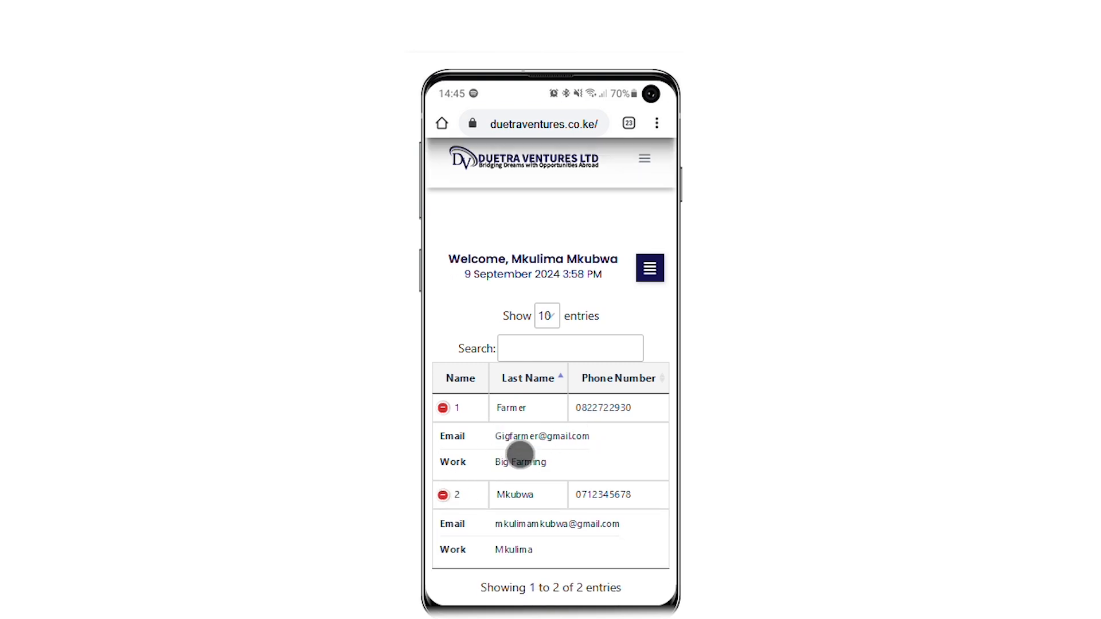
Collapse both user rows again and bring up the portal's side menu.
{"action": "scroll", "coordinate": [518, 451], "scroll_direction": "down", "scroll_amount": 2}
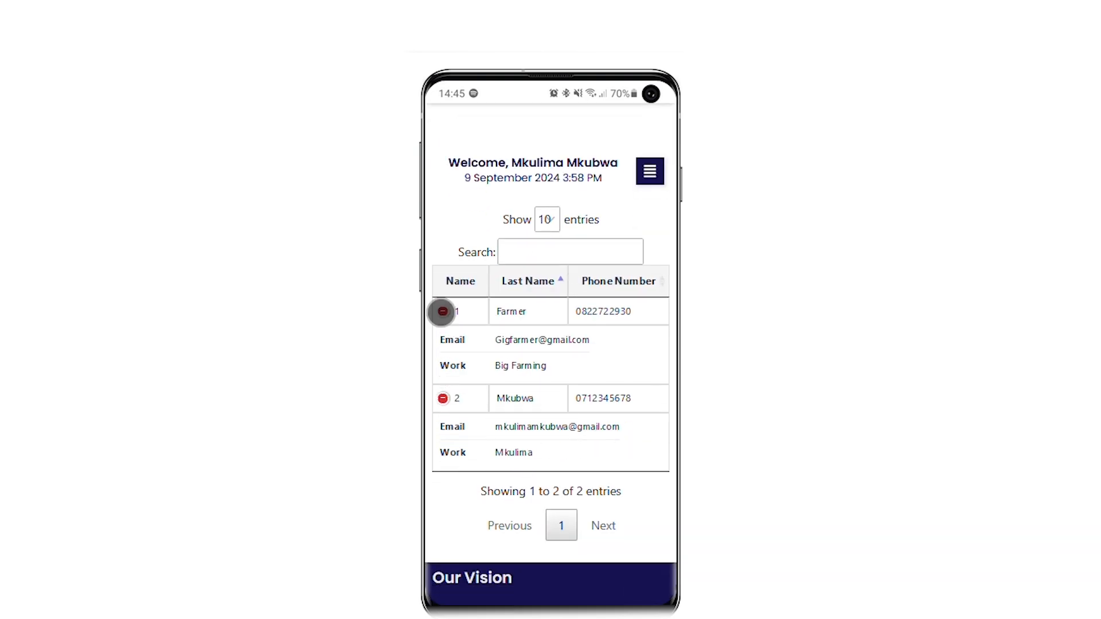
{"action": "left_click", "coordinate": [443, 311]}
{"action": "left_click", "coordinate": [442, 340]}
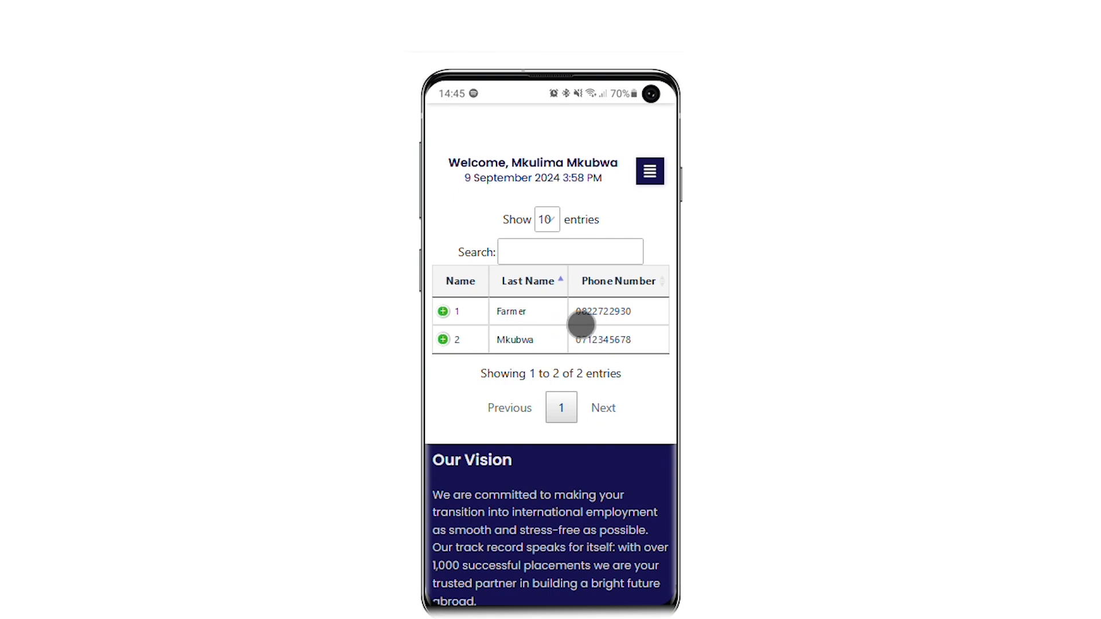
{"action": "scroll", "coordinate": [584, 322], "scroll_direction": "up", "scroll_amount": 1}
{"action": "scroll", "coordinate": [586, 324], "scroll_direction": "up", "scroll_amount": 3}
{"action": "left_click", "coordinate": [650, 280]}
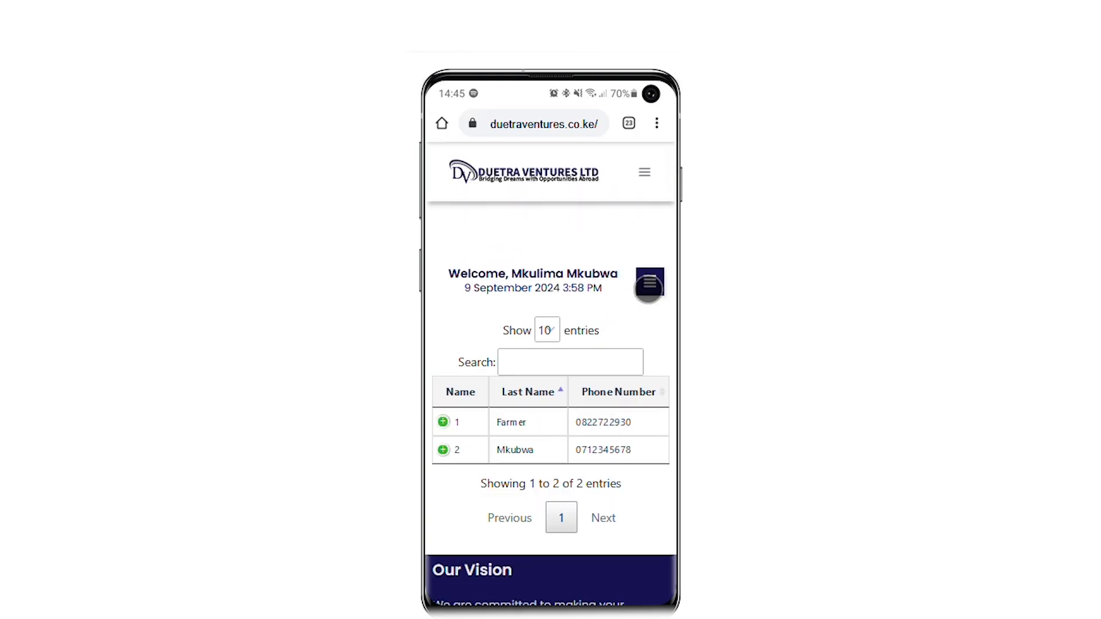
{"action": "scroll", "coordinate": [508, 380], "scroll_direction": "down", "scroll_amount": 2}
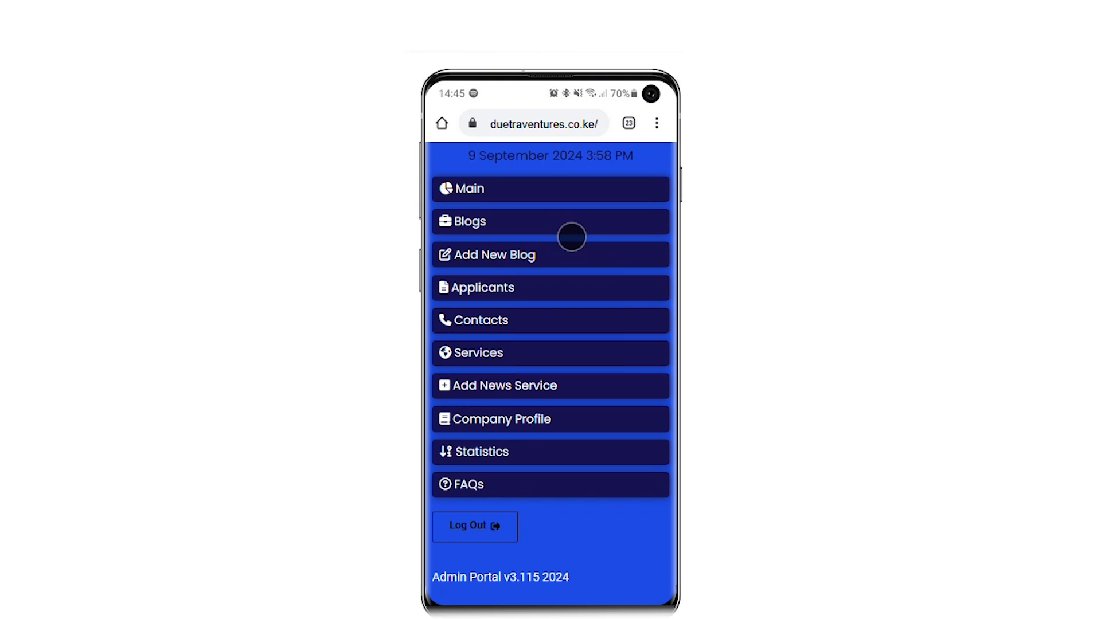
Open Blogs and scroll through the posts down to Top 5 Industries Hiring Overseas.
{"action": "left_click", "coordinate": [571, 237]}
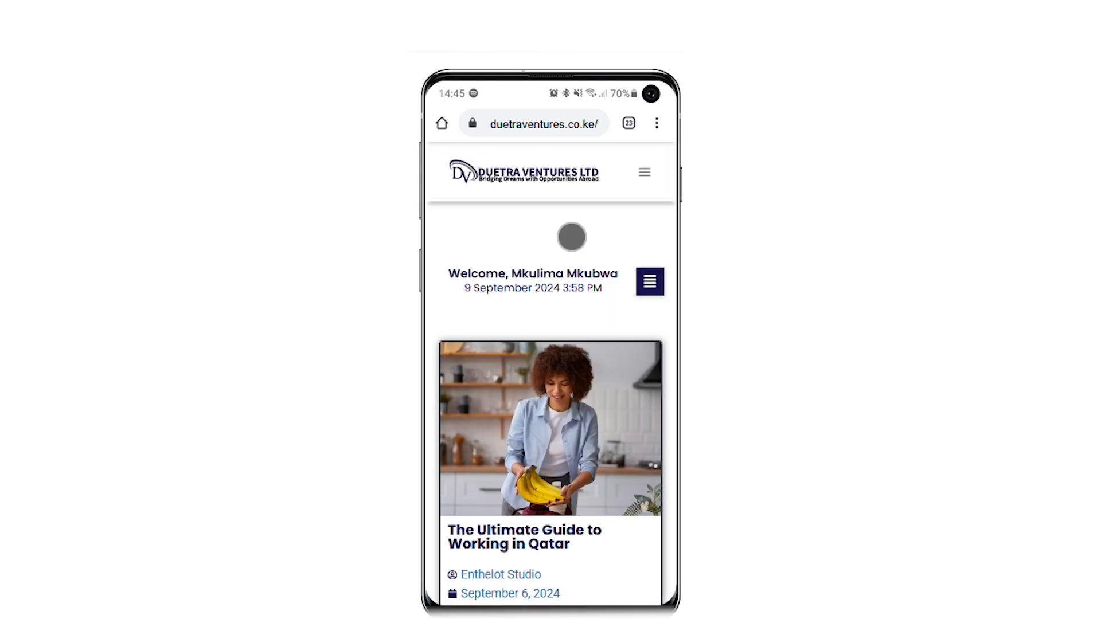
{"action": "scroll", "coordinate": [552, 318], "scroll_direction": "down", "scroll_amount": 10}
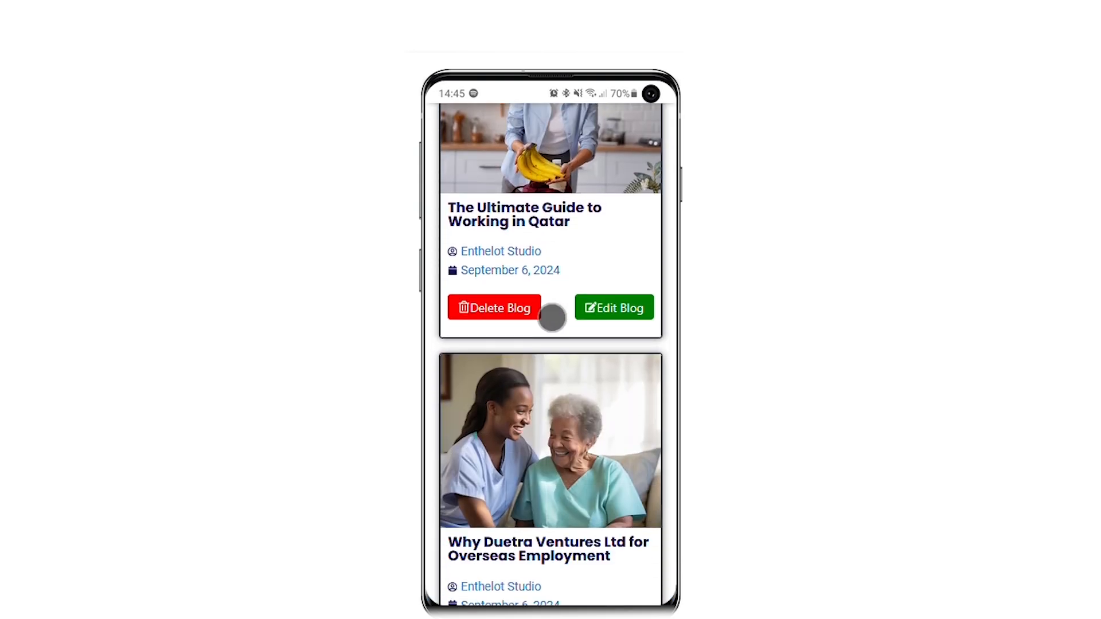
{"action": "scroll", "coordinate": [552, 317], "scroll_direction": "down", "scroll_amount": 4}
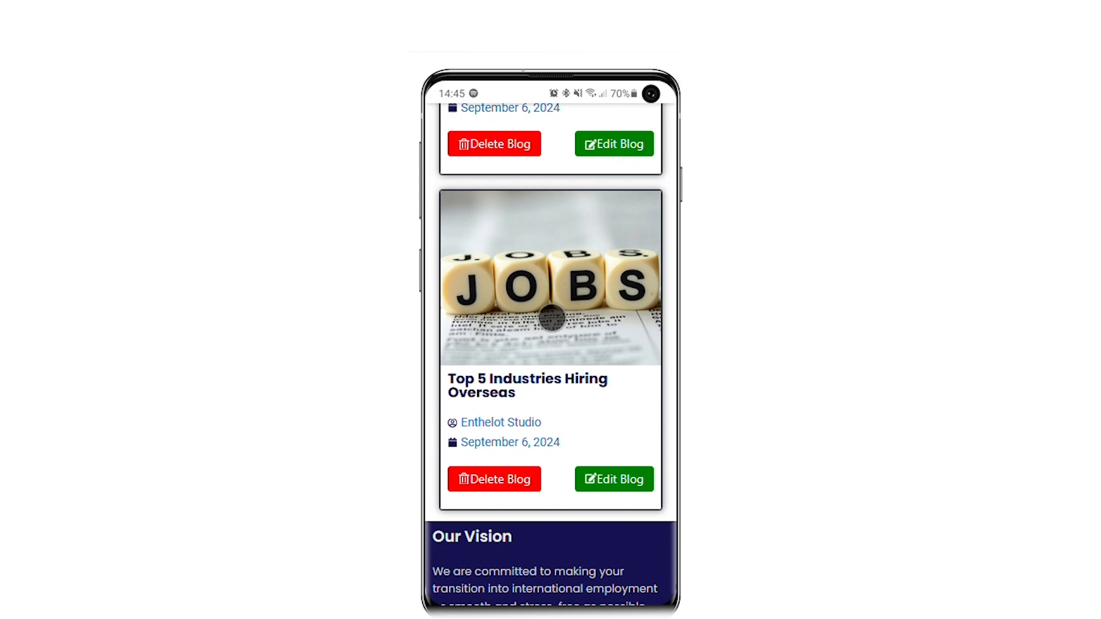
{"action": "scroll", "coordinate": [551, 318], "scroll_direction": "up", "scroll_amount": 10}
{"action": "scroll", "coordinate": [551, 317], "scroll_direction": "down", "scroll_amount": 14}
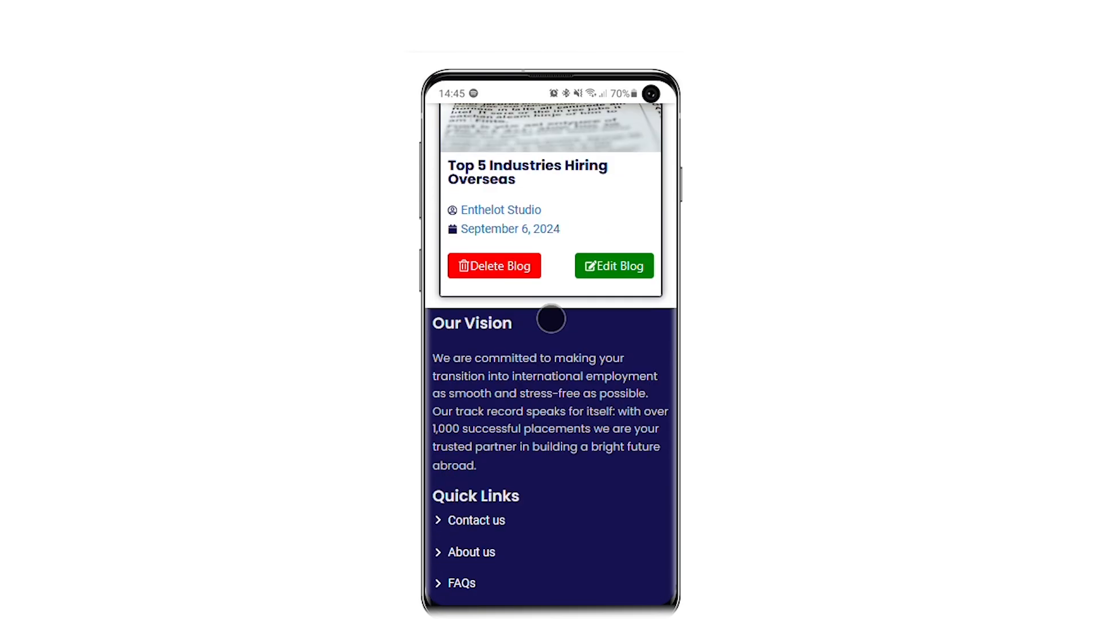
{"action": "scroll", "coordinate": [482, 523], "scroll_direction": "up", "scroll_amount": 1}
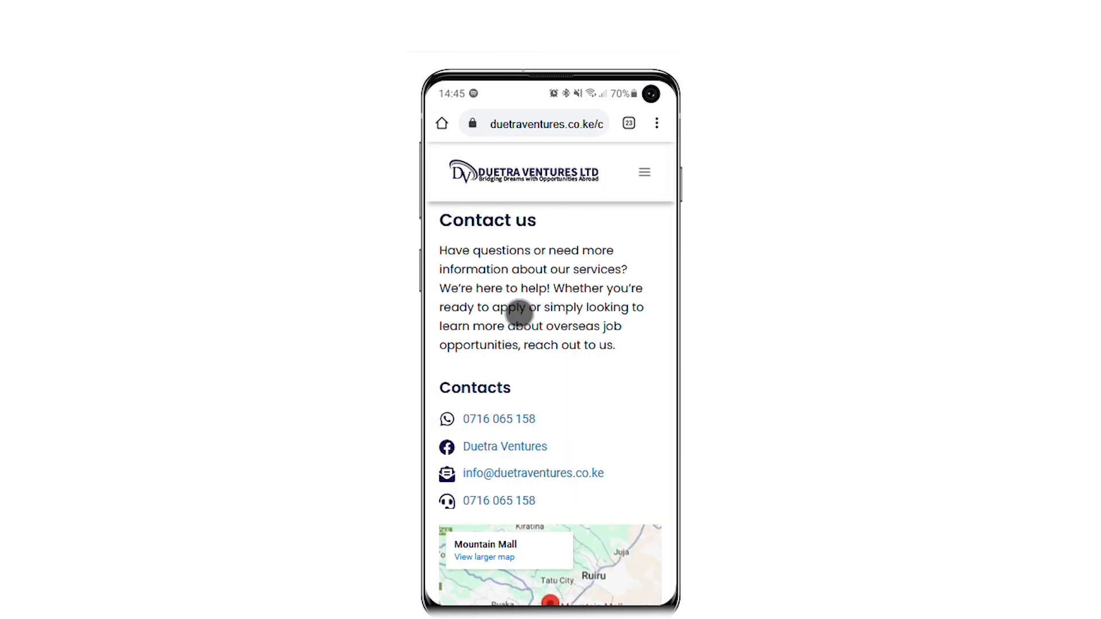
Scroll through the contact channels, Mountain Mall map and message form, then open the navigation menu.
{"action": "scroll", "coordinate": [611, 321], "scroll_direction": "down", "scroll_amount": 8}
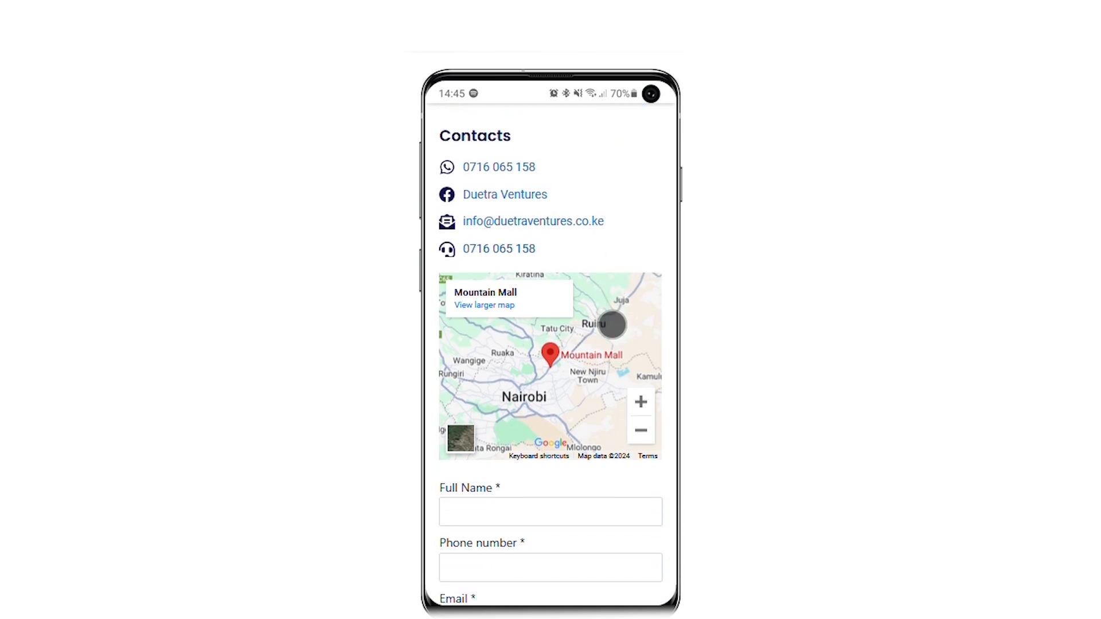
{"action": "scroll", "coordinate": [612, 324], "scroll_direction": "down", "scroll_amount": 9}
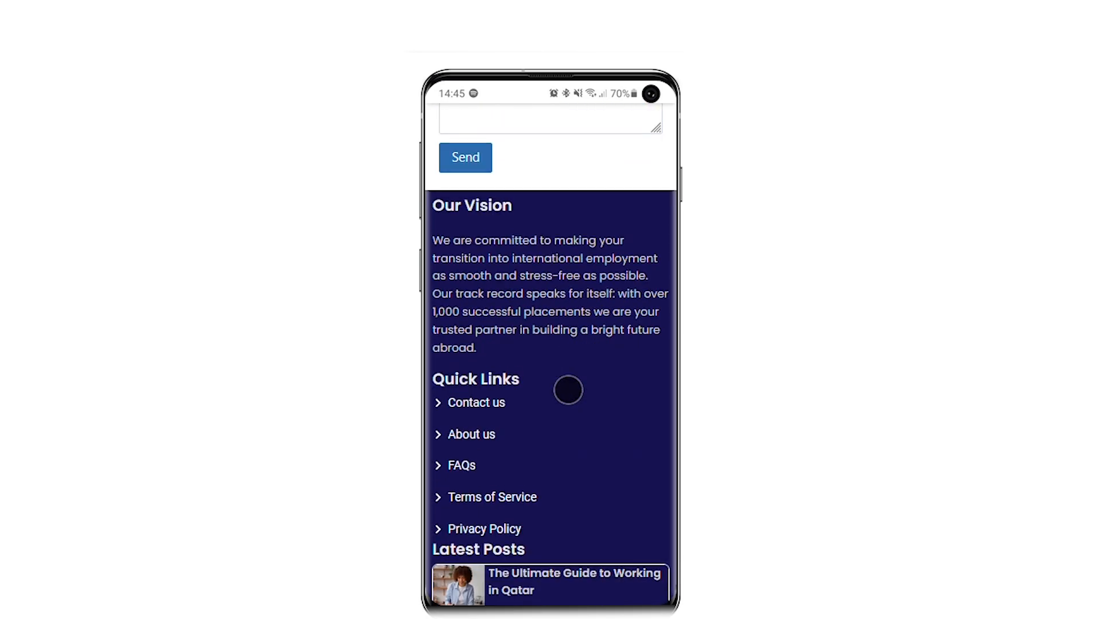
{"action": "scroll", "coordinate": [568, 390], "scroll_direction": "up", "scroll_amount": 15}
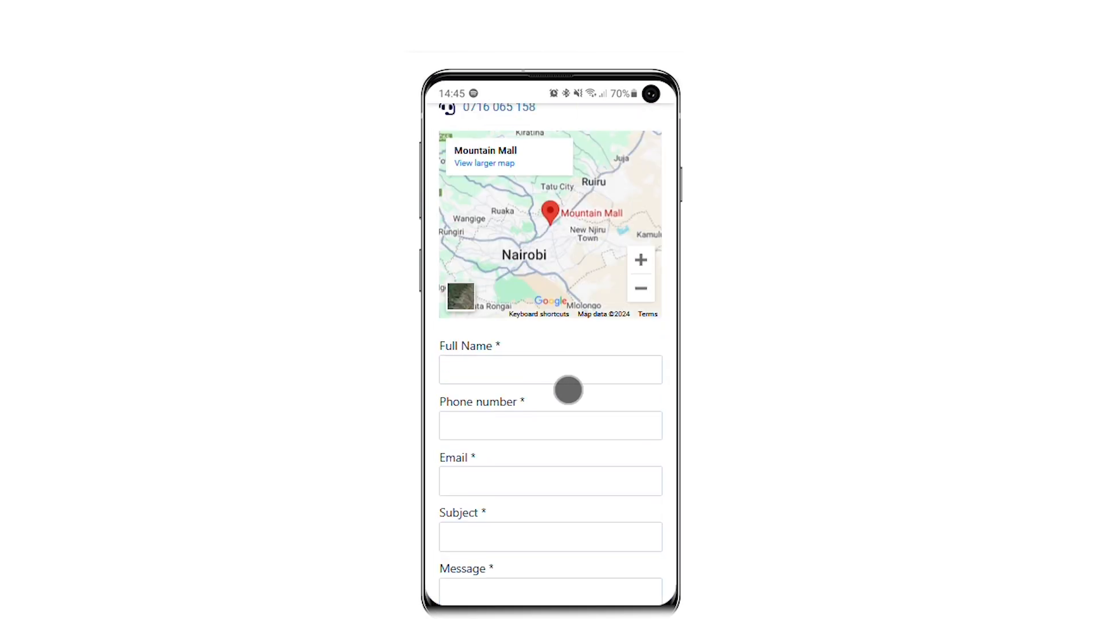
{"action": "scroll", "coordinate": [568, 390], "scroll_direction": "up", "scroll_amount": 3}
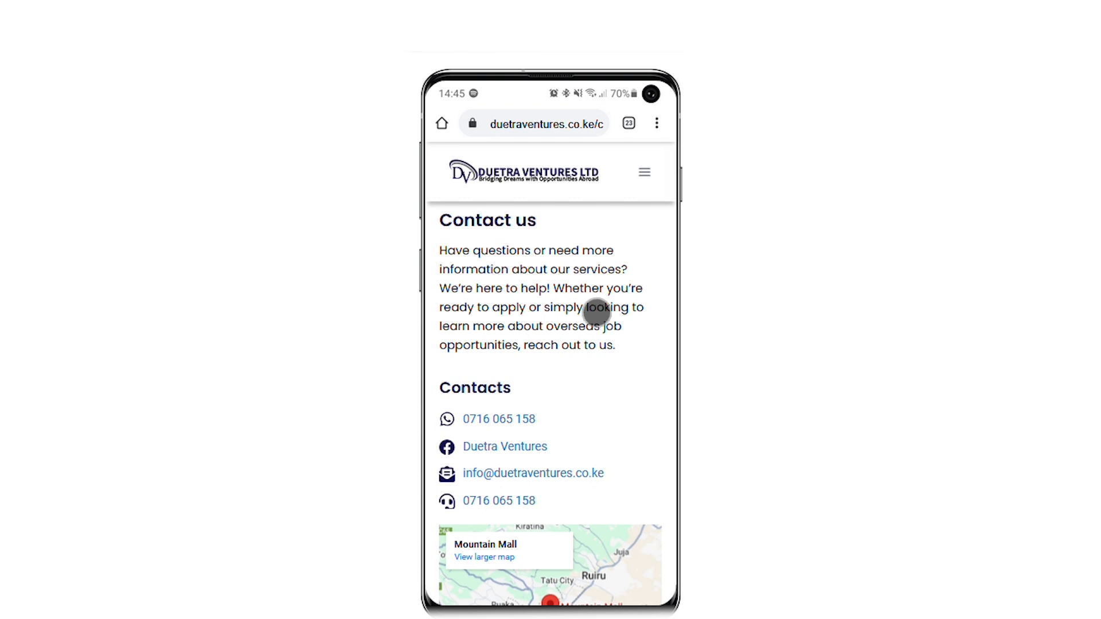
{"action": "left_click", "coordinate": [645, 172]}
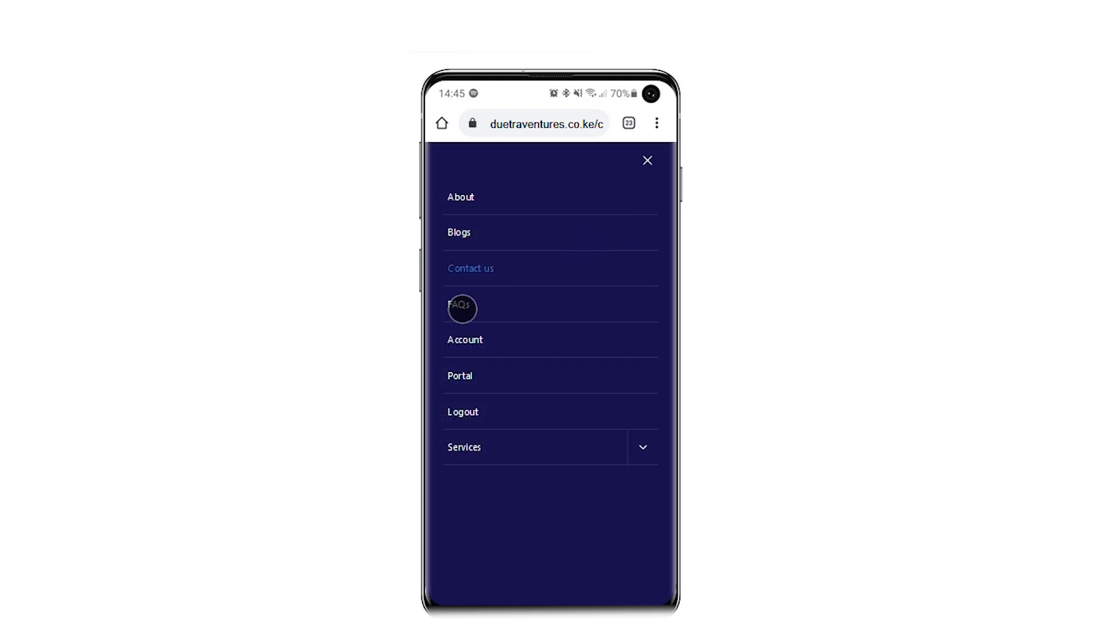
Open FAQs, expand answers 1 and 2, and scroll down to the footer.
{"action": "left_click", "coordinate": [464, 305]}
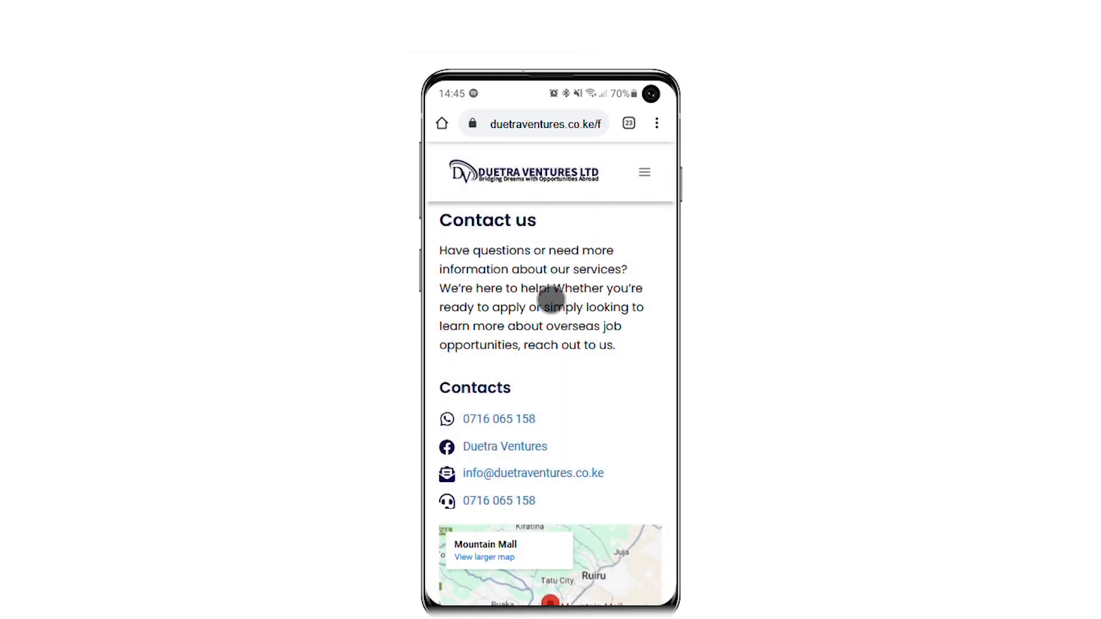
{"action": "scroll", "coordinate": [551, 298], "scroll_direction": "down", "scroll_amount": 6}
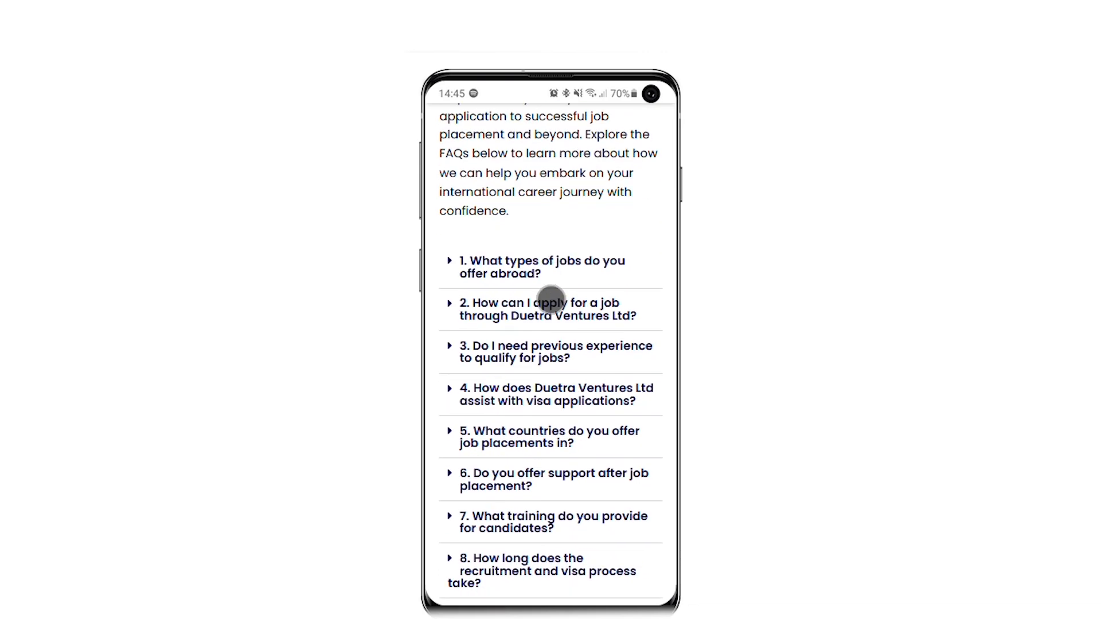
{"action": "left_click", "coordinate": [451, 138]}
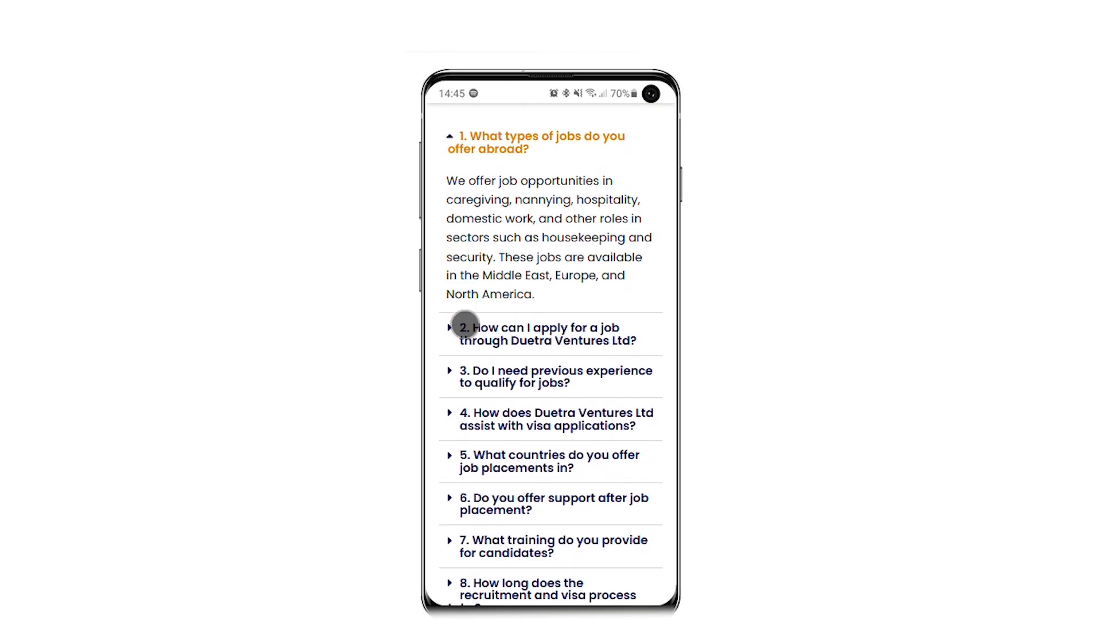
{"action": "left_click", "coordinate": [453, 337]}
{"action": "scroll", "coordinate": [546, 327], "scroll_direction": "down", "scroll_amount": 10}
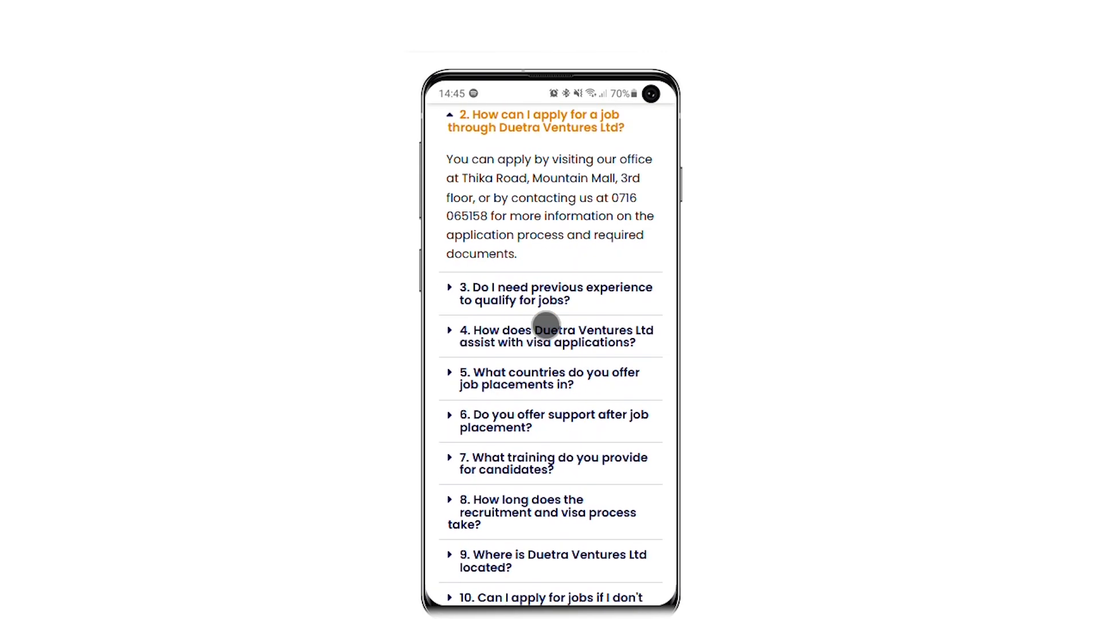
{"action": "scroll", "coordinate": [546, 326], "scroll_direction": "down", "scroll_amount": 3}
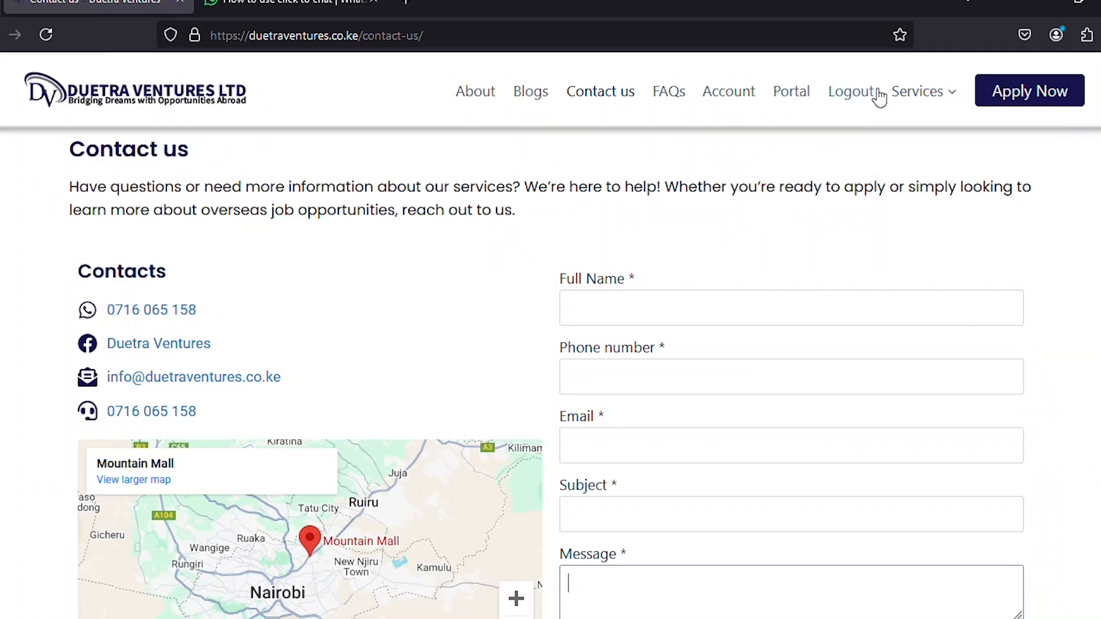
Open Recruitment from the Services dropdown and scroll through its description and application form.
{"action": "mouse_move", "coordinate": [912, 94]}
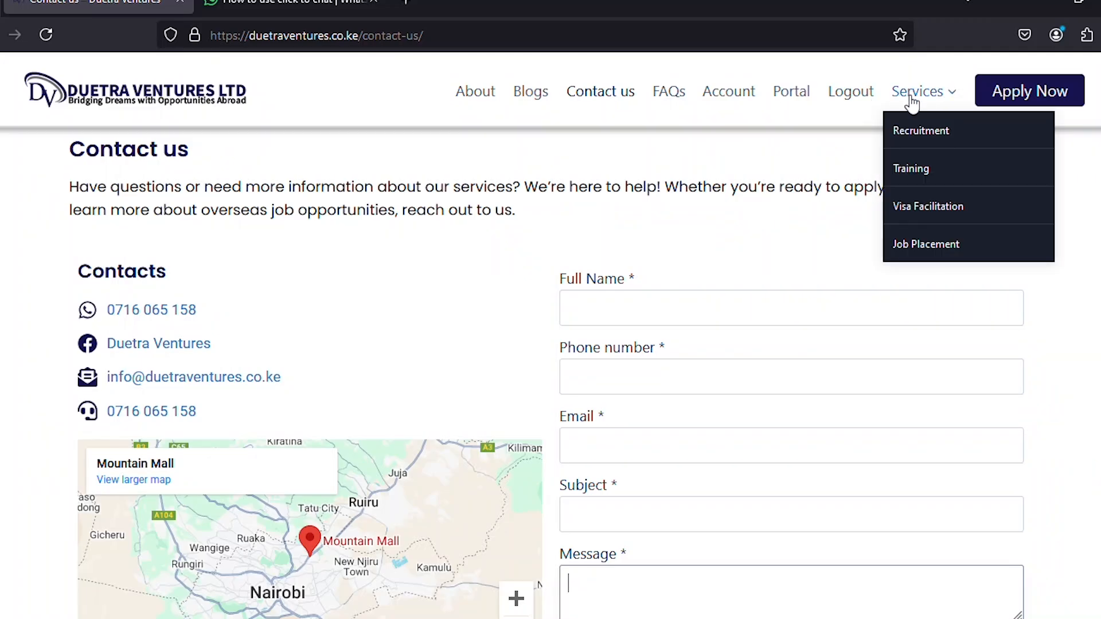
{"action": "left_click", "coordinate": [907, 138]}
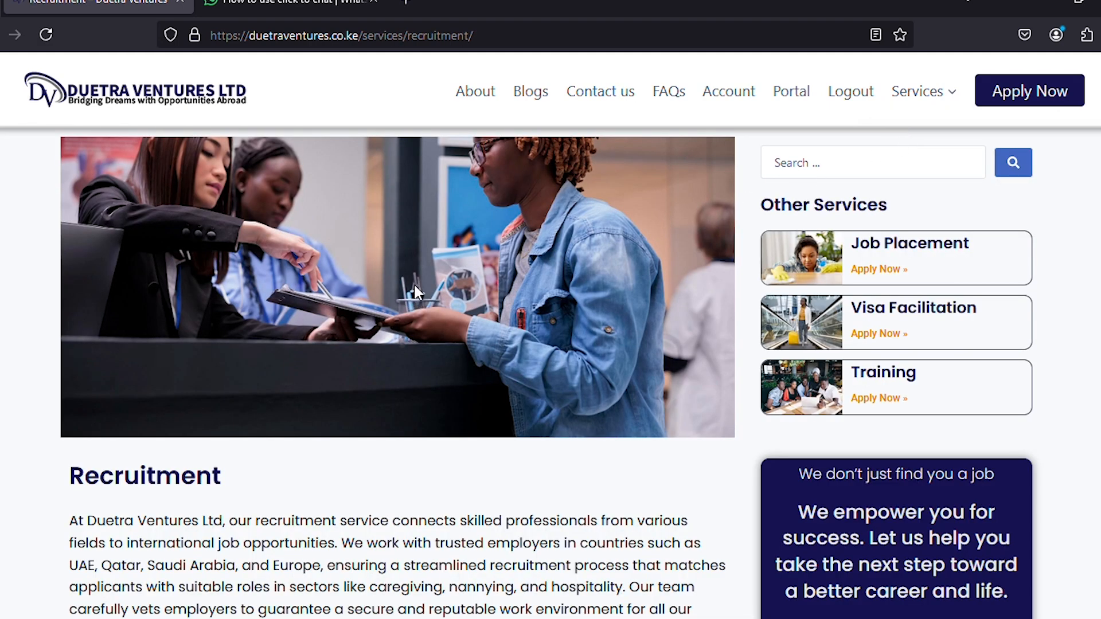
{"action": "scroll", "coordinate": [414, 283], "scroll_direction": "down", "scroll_amount": 5}
{"action": "scroll", "coordinate": [214, 304], "scroll_direction": "down", "scroll_amount": 6}
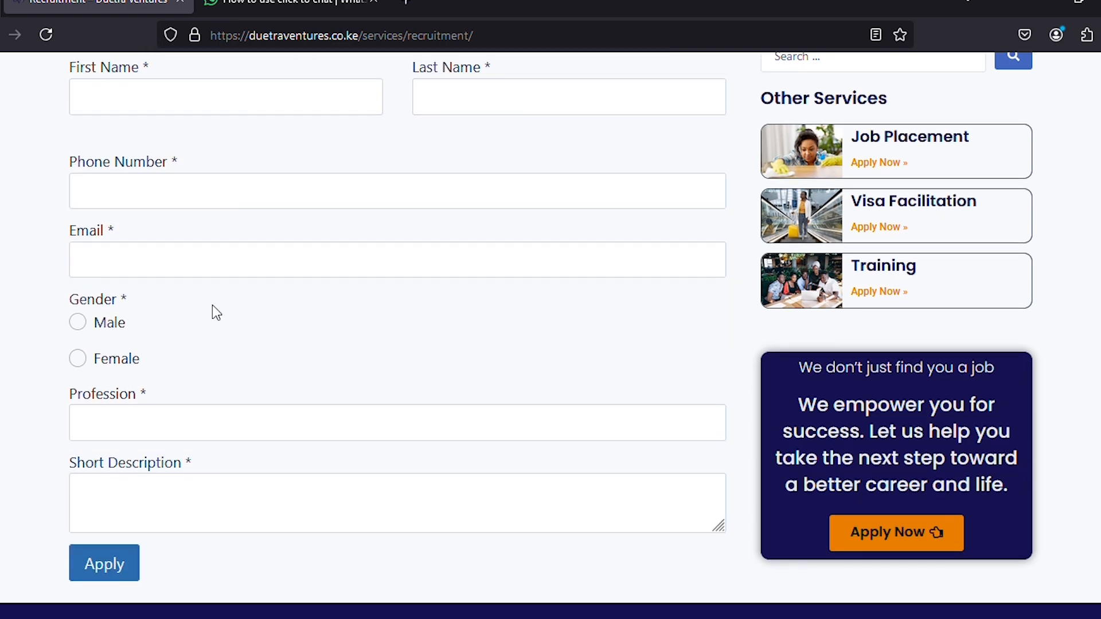
{"action": "scroll", "coordinate": [213, 312], "scroll_direction": "up", "scroll_amount": 10}
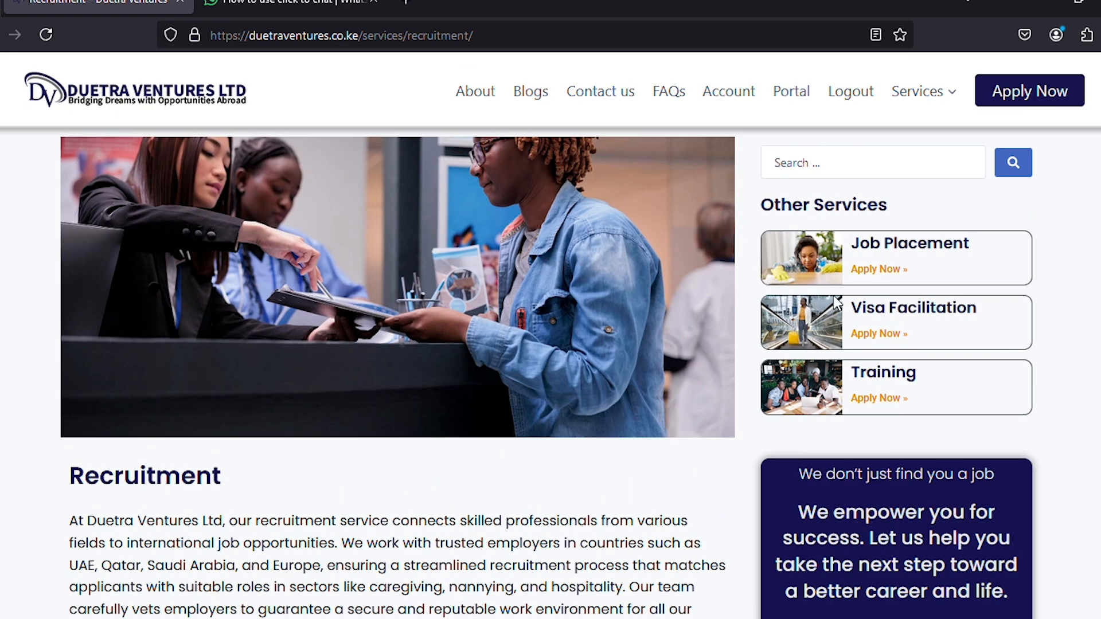
{"action": "scroll", "coordinate": [759, 311], "scroll_direction": "down", "scroll_amount": 2}
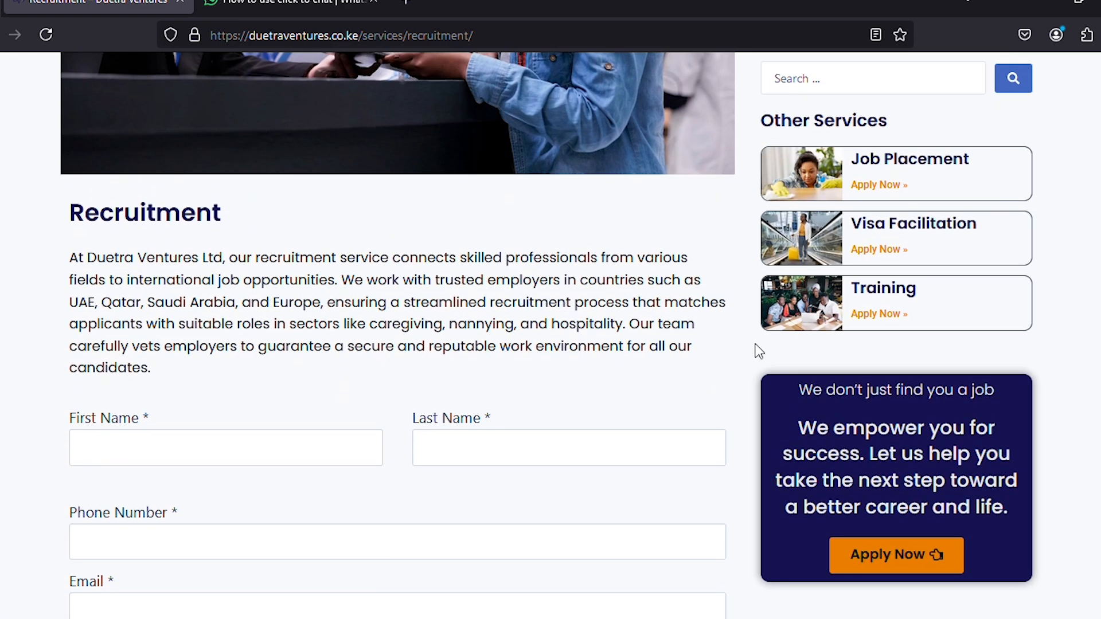
Open Apply Now, scroll its application form from First Name to Gender, then log out.
{"action": "left_click", "coordinate": [900, 562]}
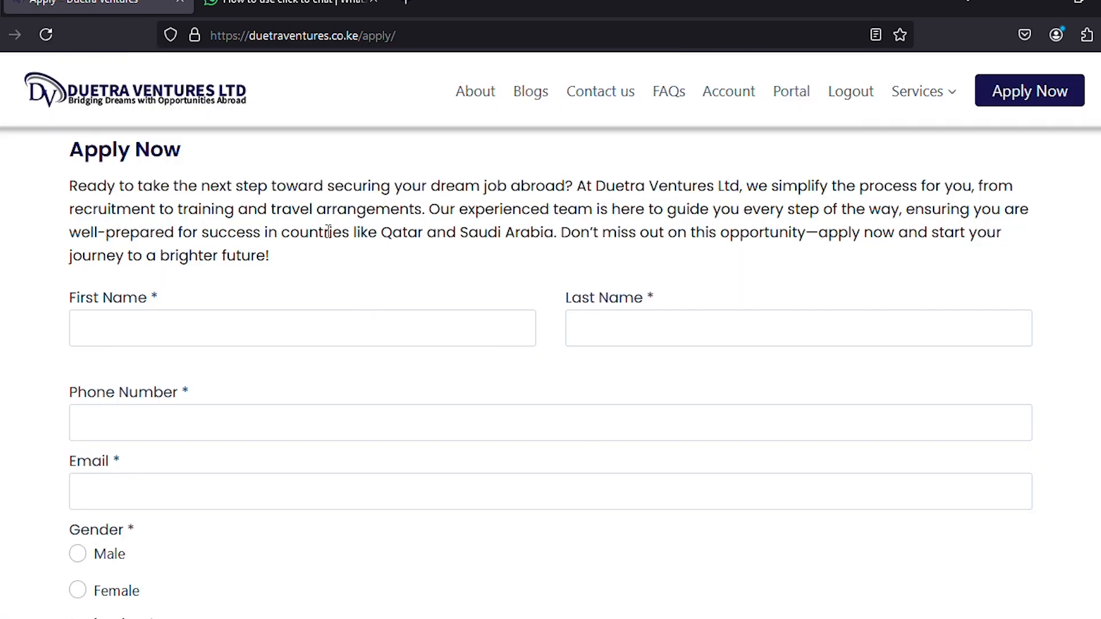
{"action": "scroll", "coordinate": [532, 260], "scroll_direction": "down", "scroll_amount": 8}
{"action": "scroll", "coordinate": [531, 264], "scroll_direction": "up", "scroll_amount": 8}
{"action": "left_click", "coordinate": [851, 93]}
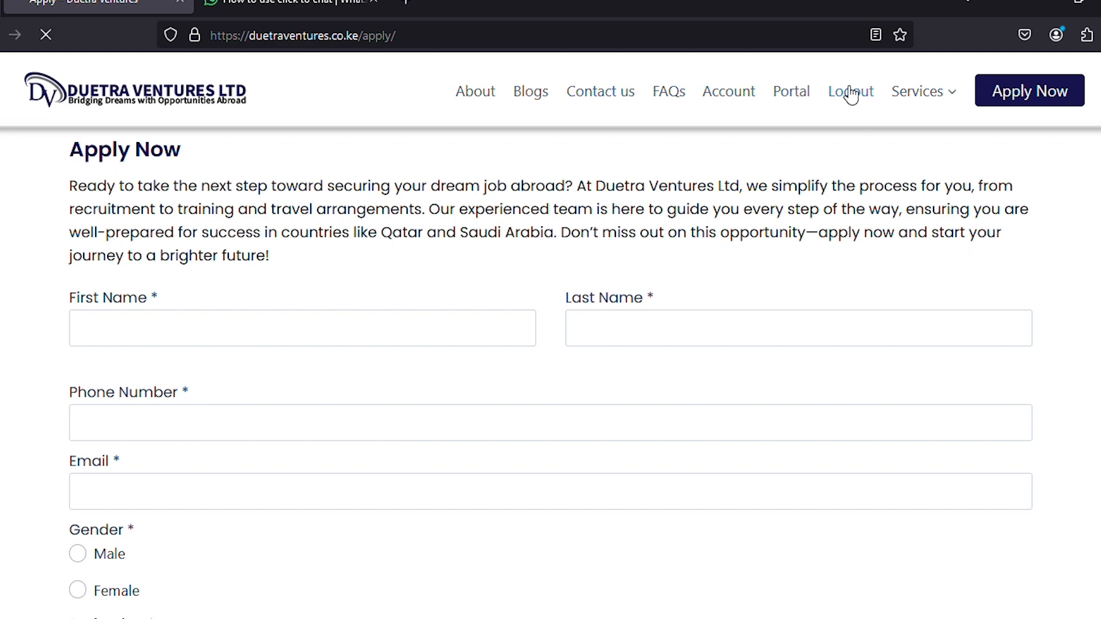